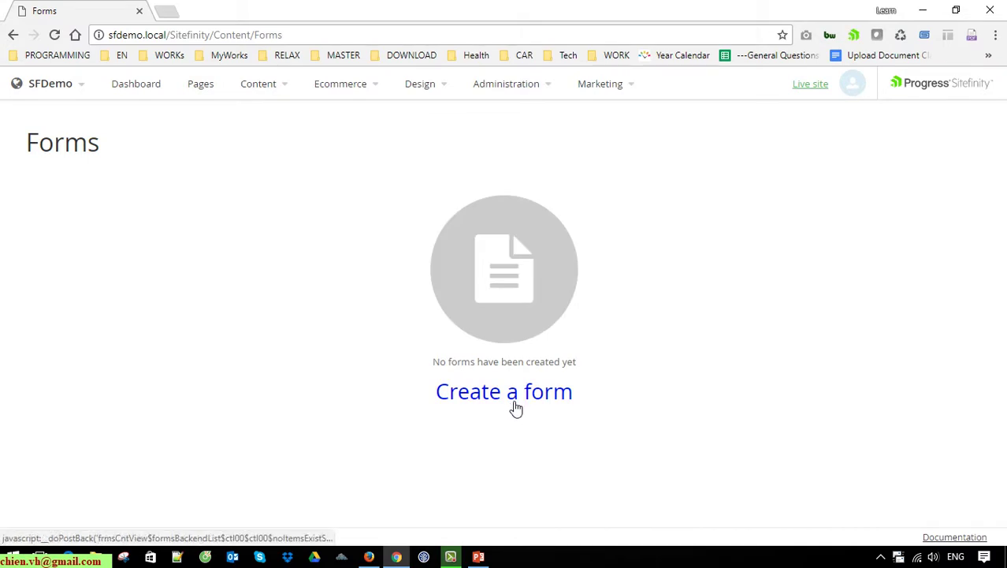
# Step: Create a new form titled 'Registration Form' and continue to adding fields
pyautogui.click(511, 402)
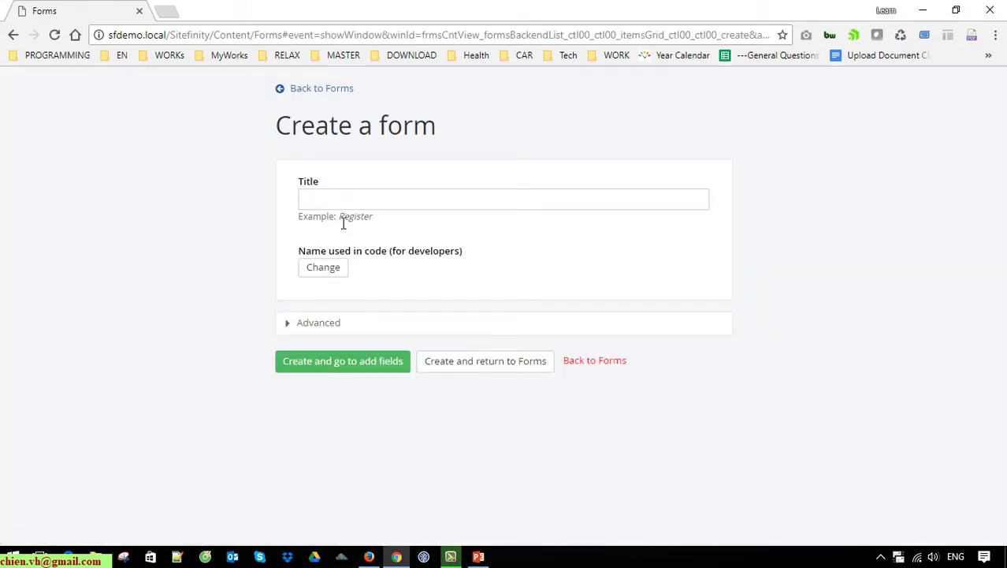
pyautogui.write('Regis')
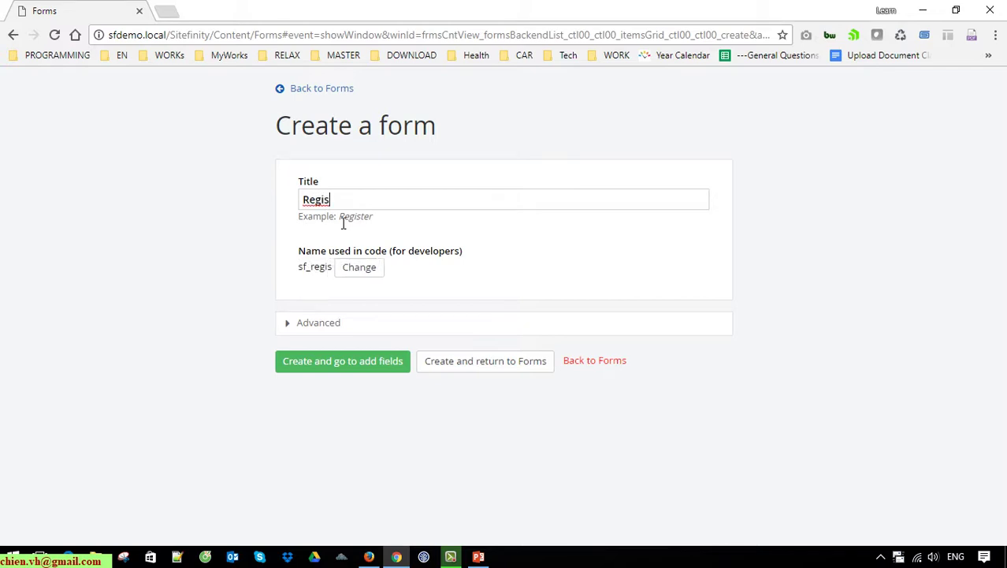
pyautogui.write('tration Form')
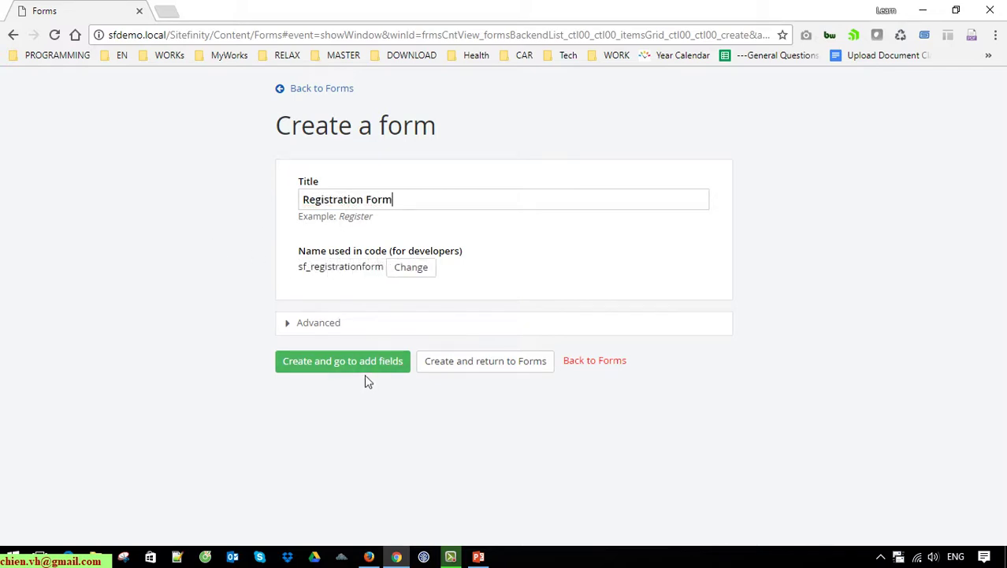
pyautogui.moveTo(299, 272); pyautogui.dragTo(507, 275)
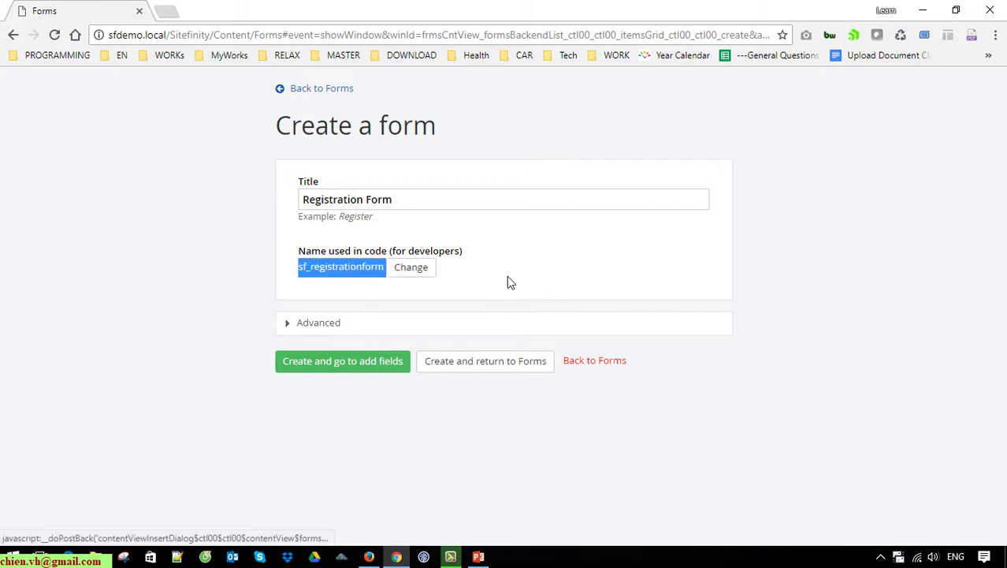
pyautogui.click(364, 367)
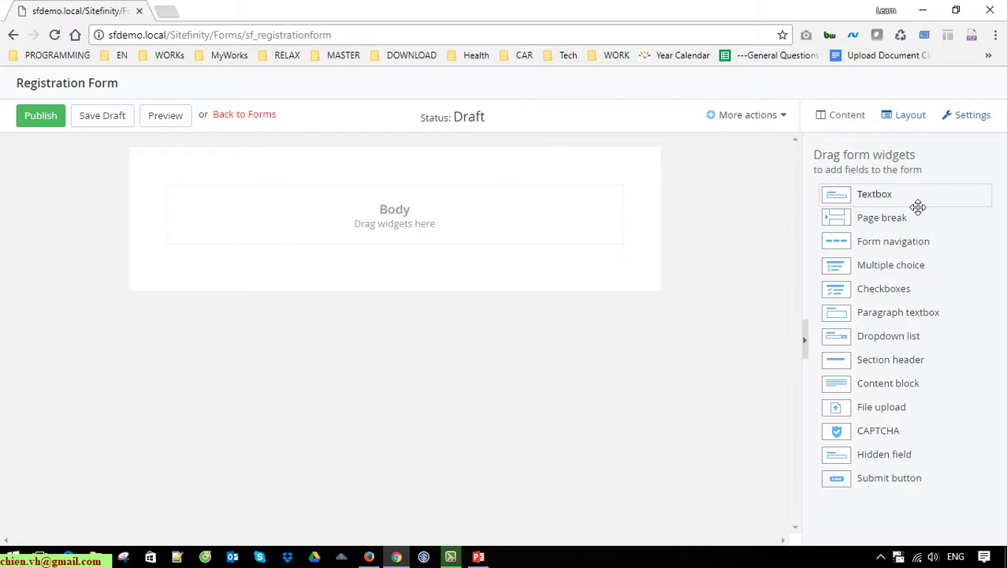
# Step: Place four Textbox fields above the Submit button and open the first textbox's settings
pyautogui.moveTo(917, 206); pyautogui.dragTo(390, 197)
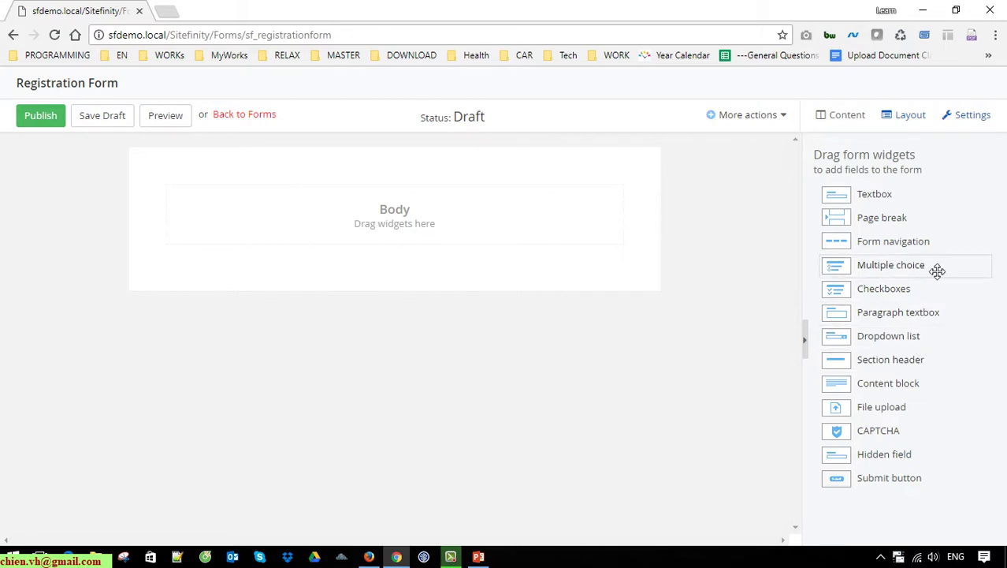
pyautogui.moveTo(879, 205); pyautogui.dragTo(397, 210)
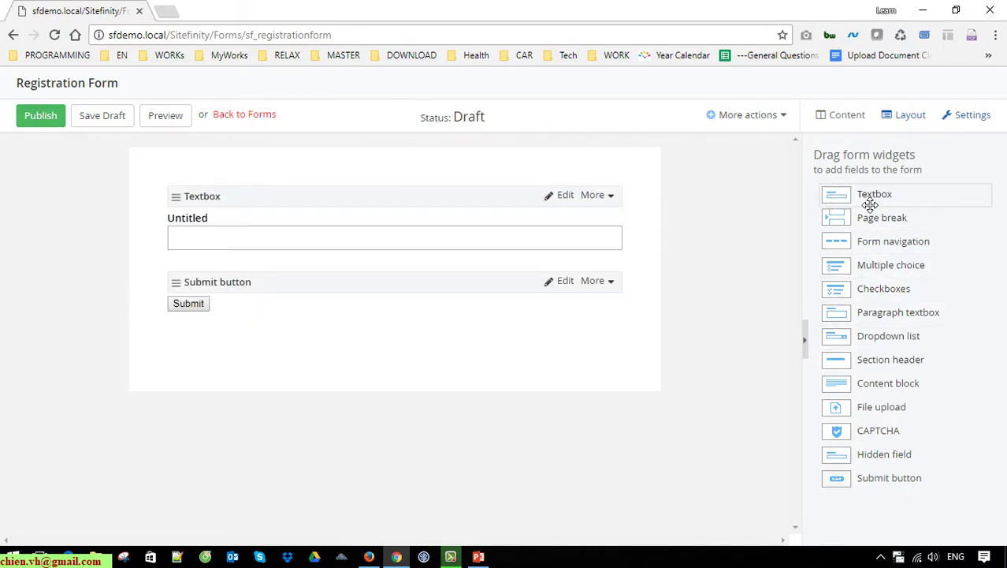
pyautogui.moveTo(839, 198); pyautogui.dragTo(328, 273)
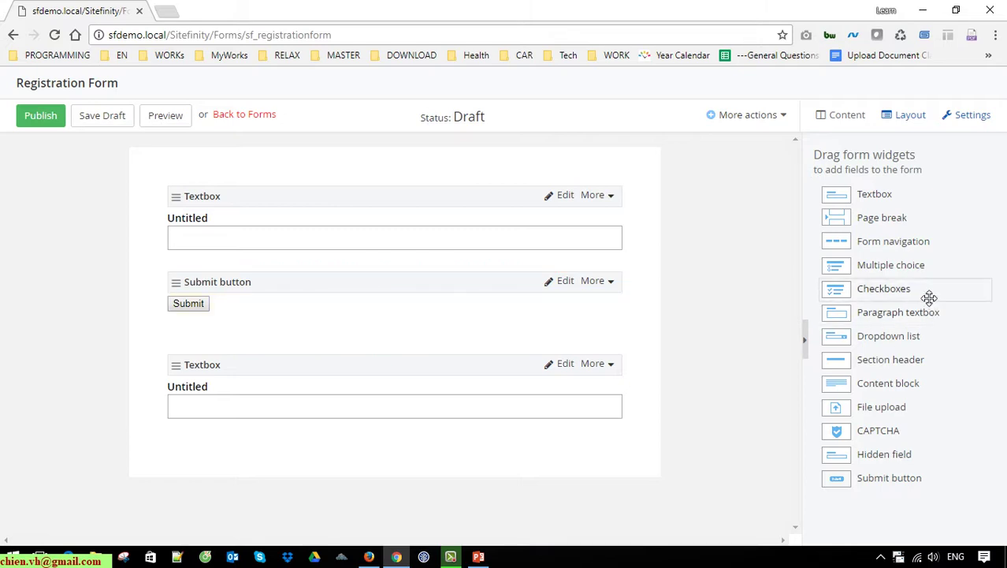
pyautogui.moveTo(834, 196); pyautogui.dragTo(265, 292)
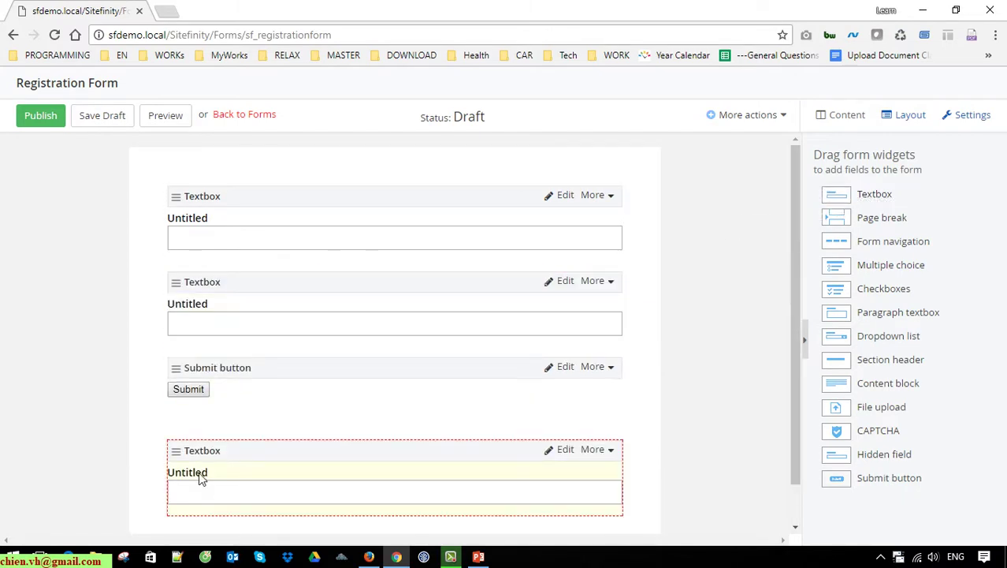
pyautogui.moveTo(201, 478); pyautogui.dragTo(482, 371)
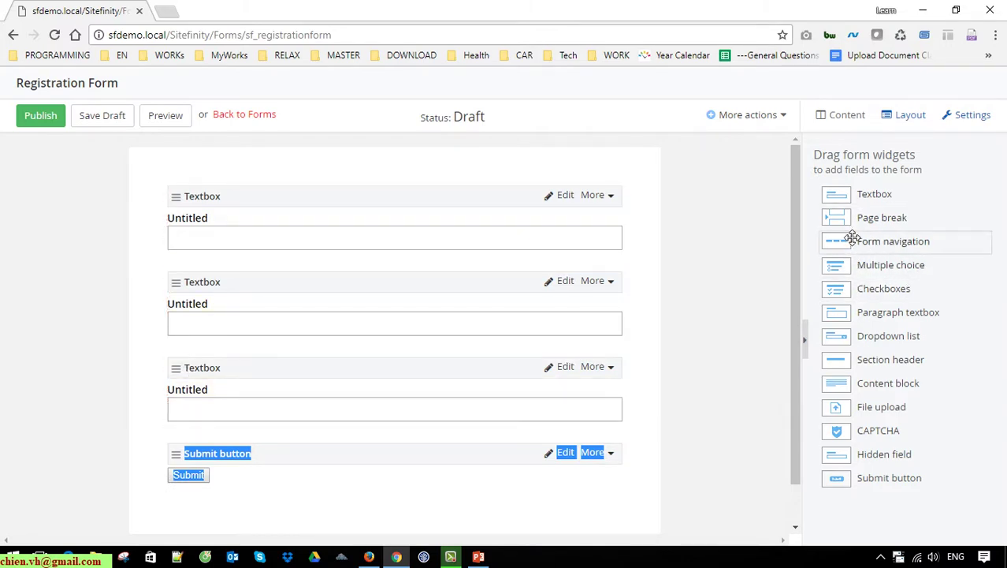
pyautogui.moveTo(861, 194); pyautogui.dragTo(282, 390)
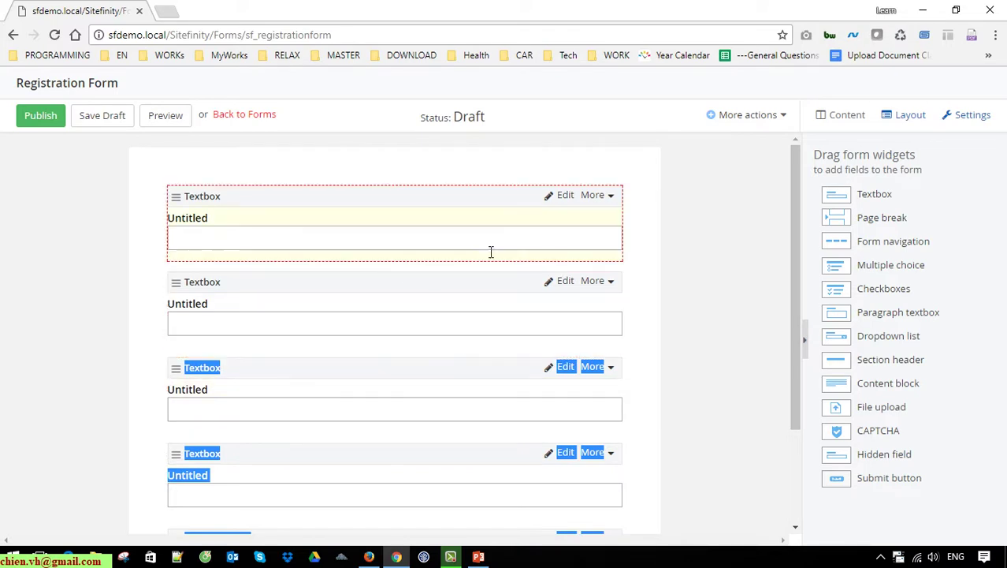
pyautogui.click(688, 243)
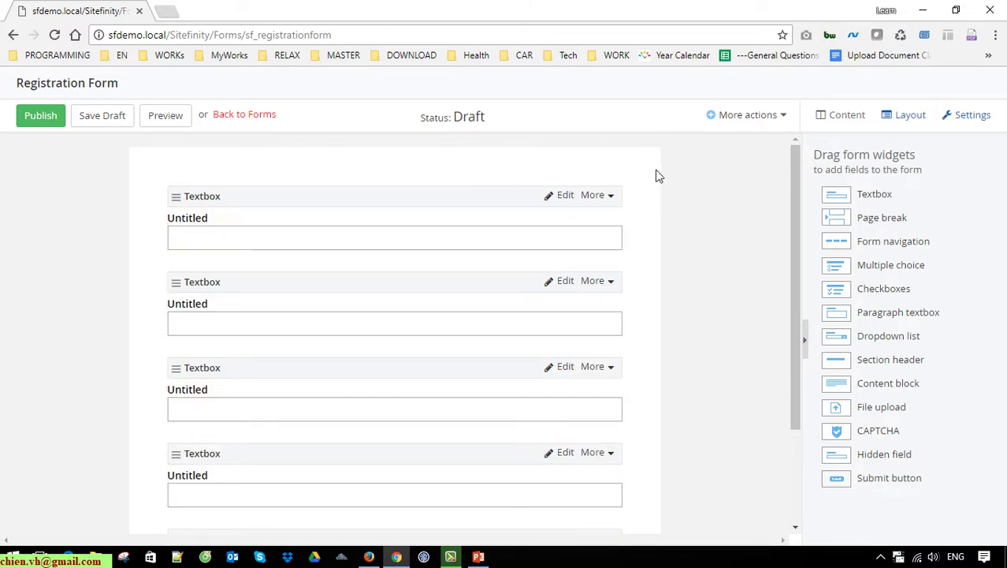
pyautogui.click(567, 197)
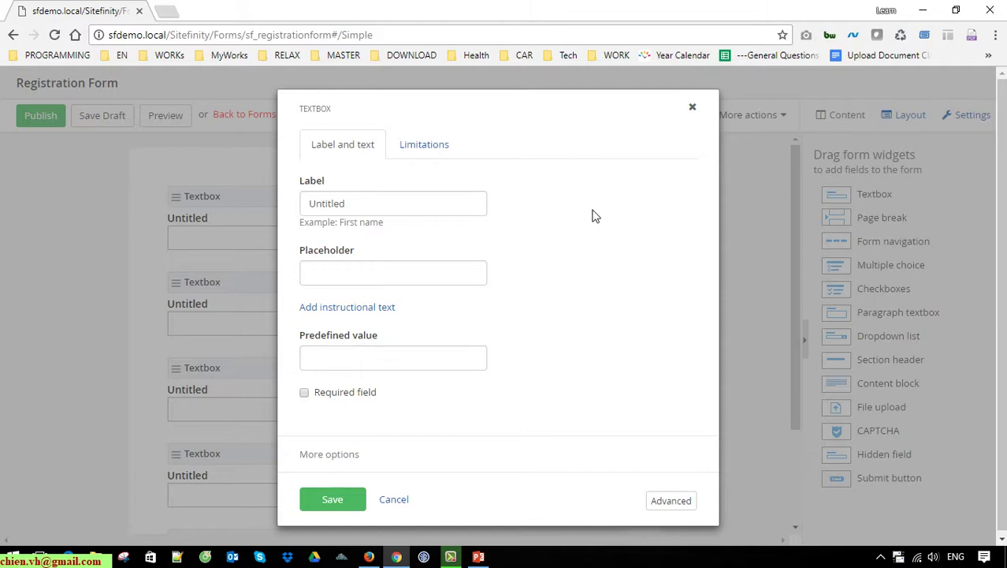
# Step: Label the first textbox 'Name' with placeholder 'Enter your name'
pyautogui.click(399, 205)
pyautogui.write('Name')
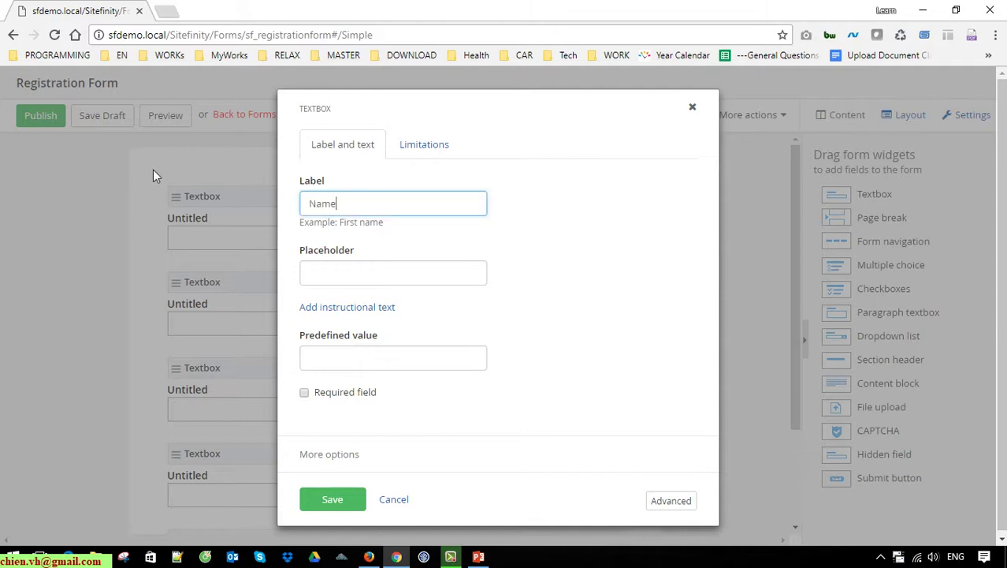
pyautogui.click(367, 280)
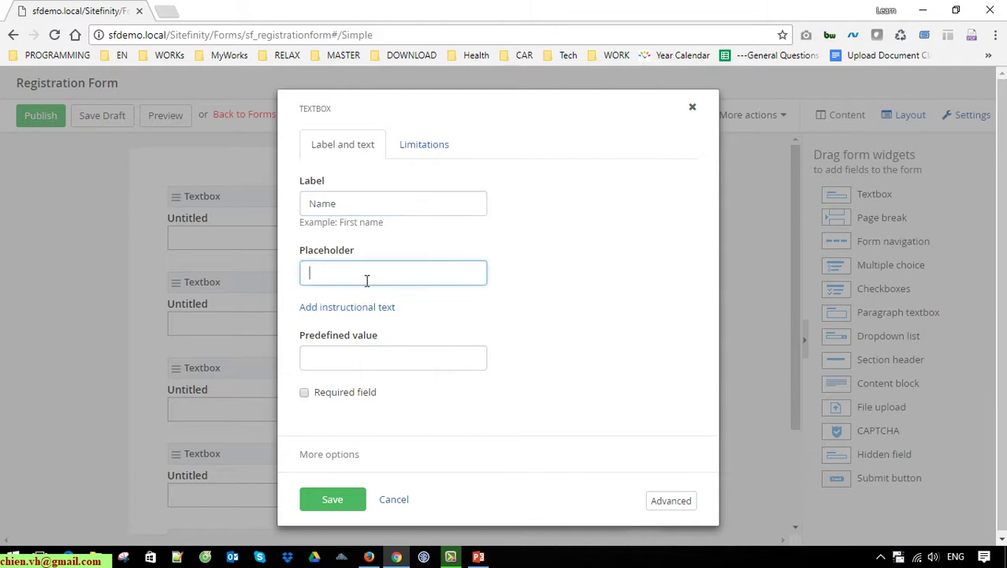
pyautogui.write('Enter your name')
pyautogui.click(623, 254)
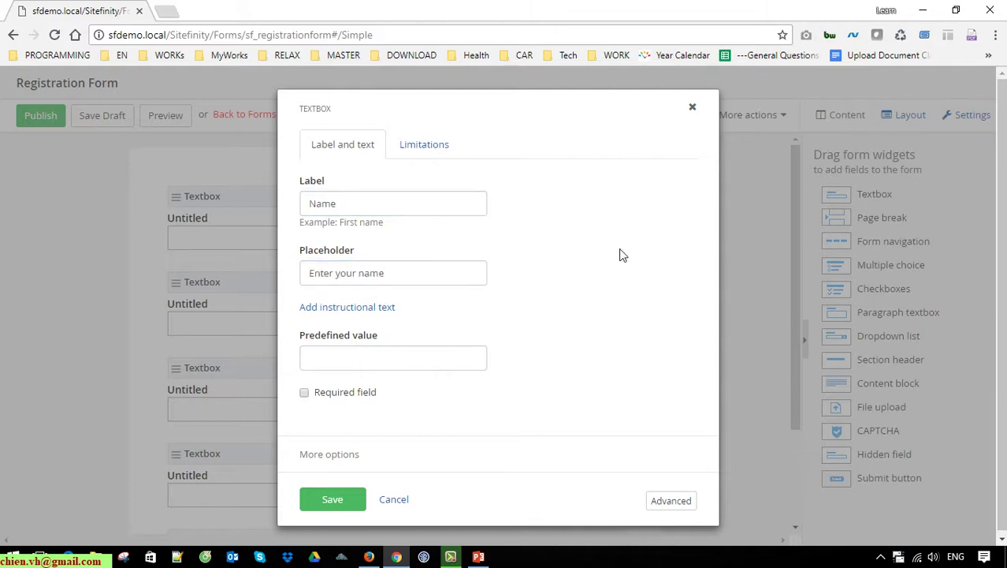
# Step: Keep the Name field's input type as text, cap it at 50 characters, and save
pyautogui.click(437, 150)
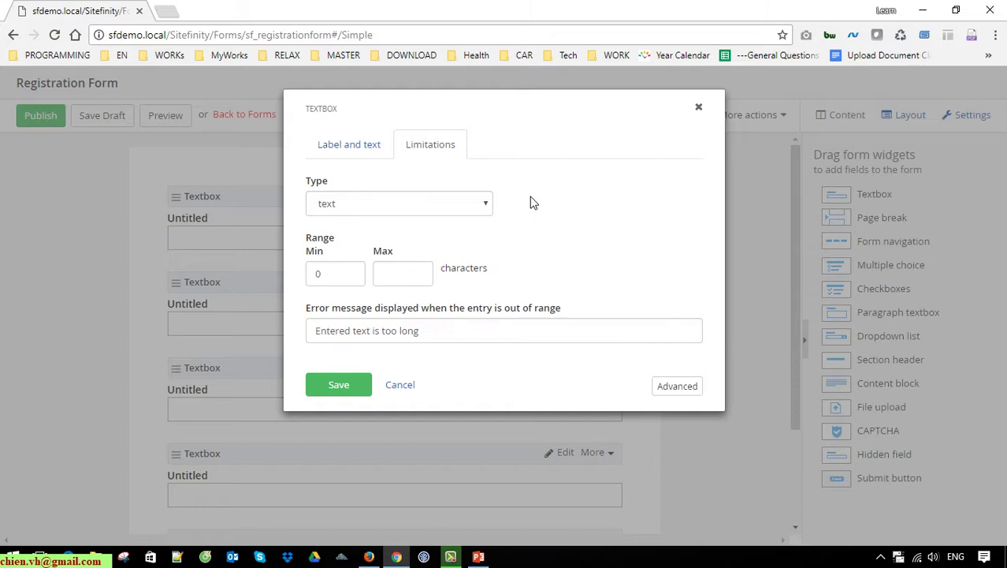
pyautogui.click(486, 210)
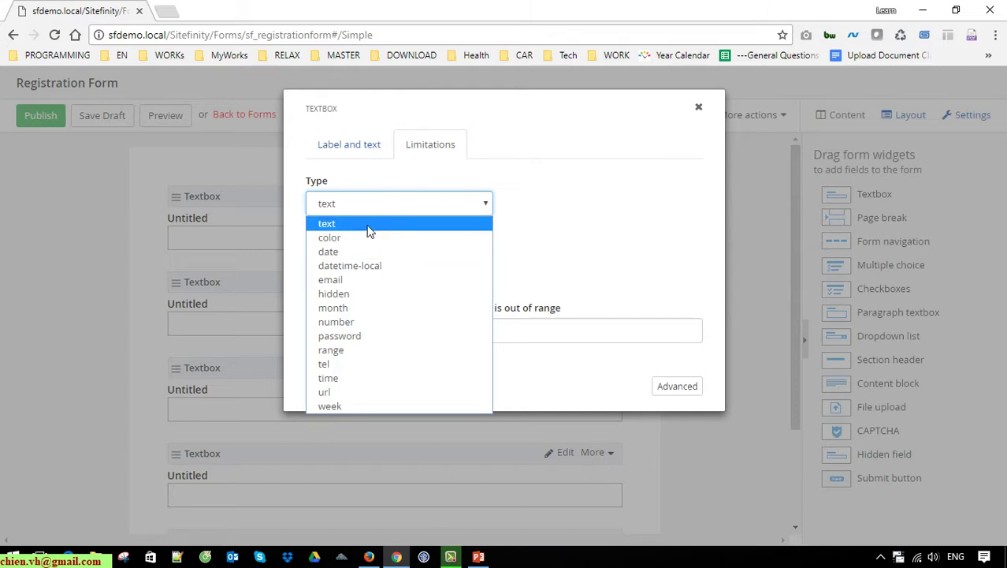
pyautogui.click(368, 227)
pyautogui.click(348, 272)
pyautogui.click(420, 280)
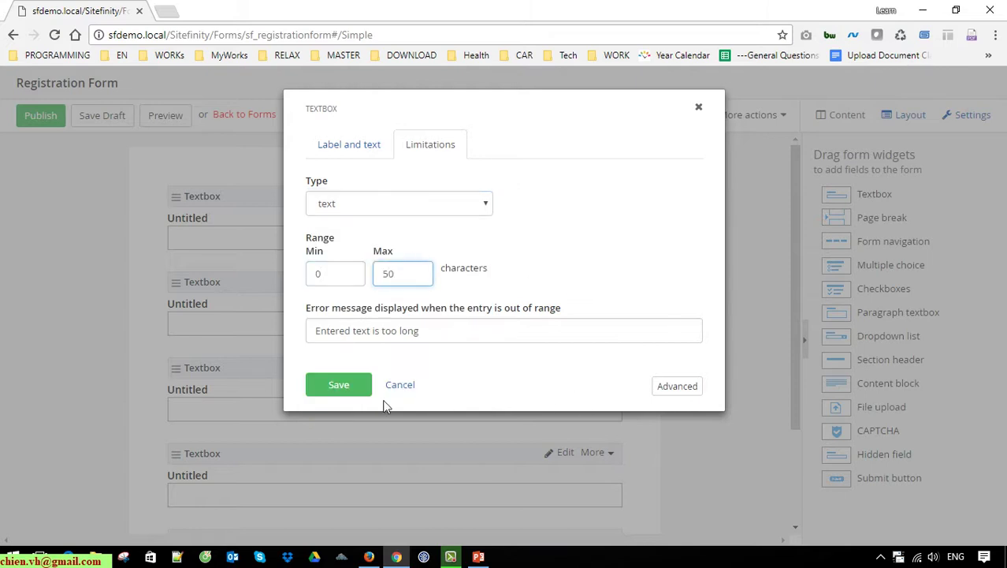
pyautogui.press('Tab')
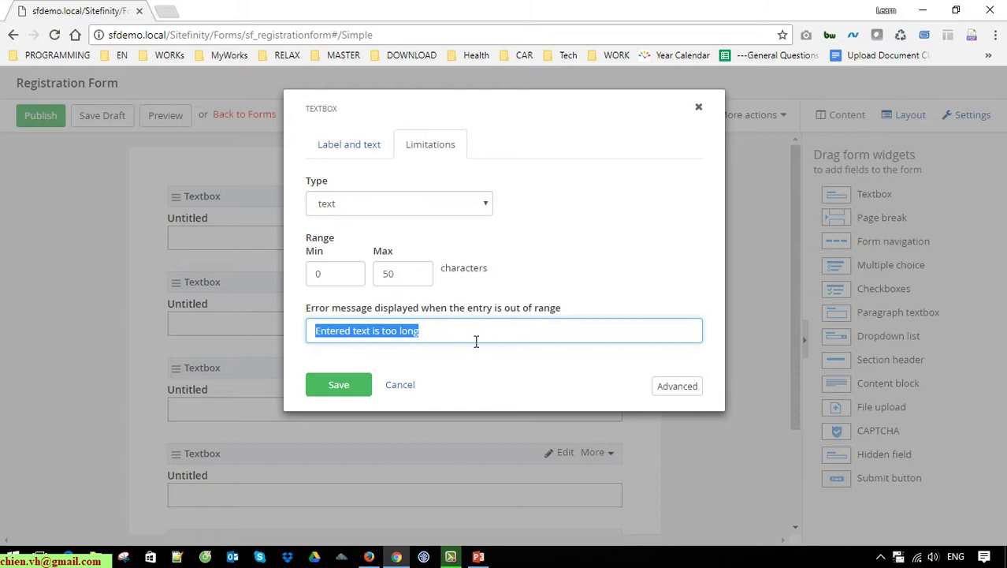
pyautogui.hotkey('shift', 'Tab')
pyautogui.click(417, 281)
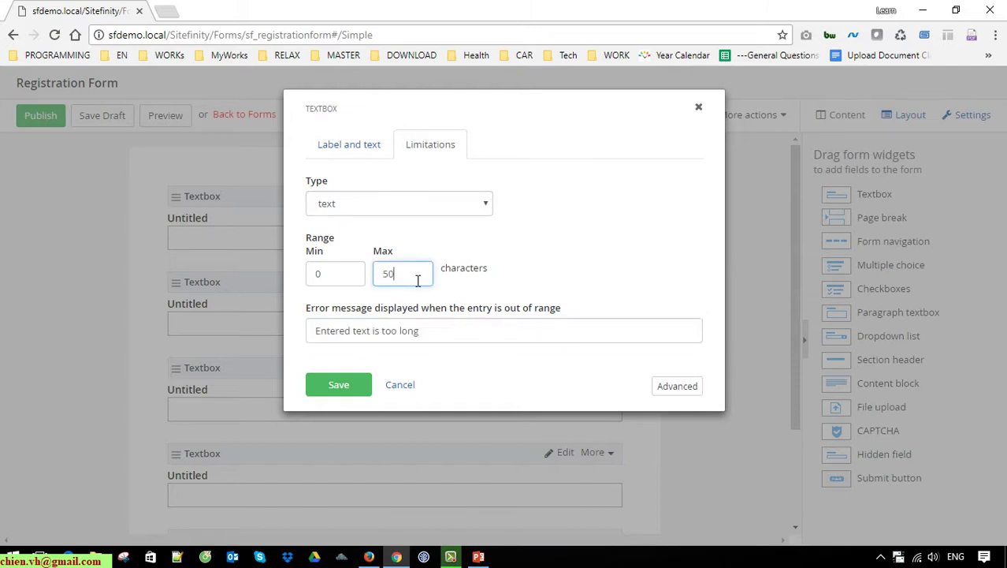
pyautogui.click(341, 385)
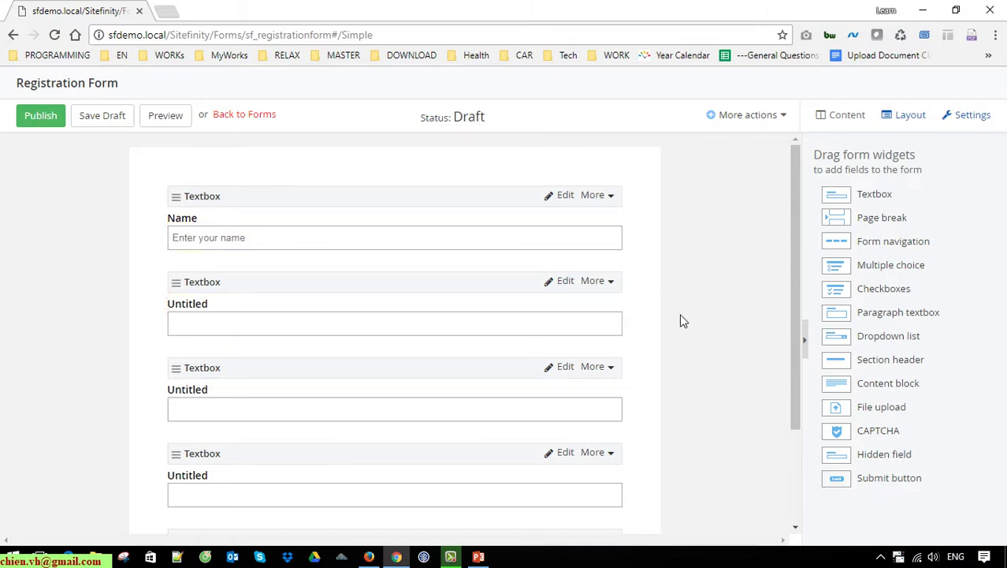
# Step: Label the second textbox 'Email' with placeholder 'Enter your email'
pyautogui.click(563, 284)
pyautogui.click(390, 200)
pyautogui.hotkey('ctrl', 'a')
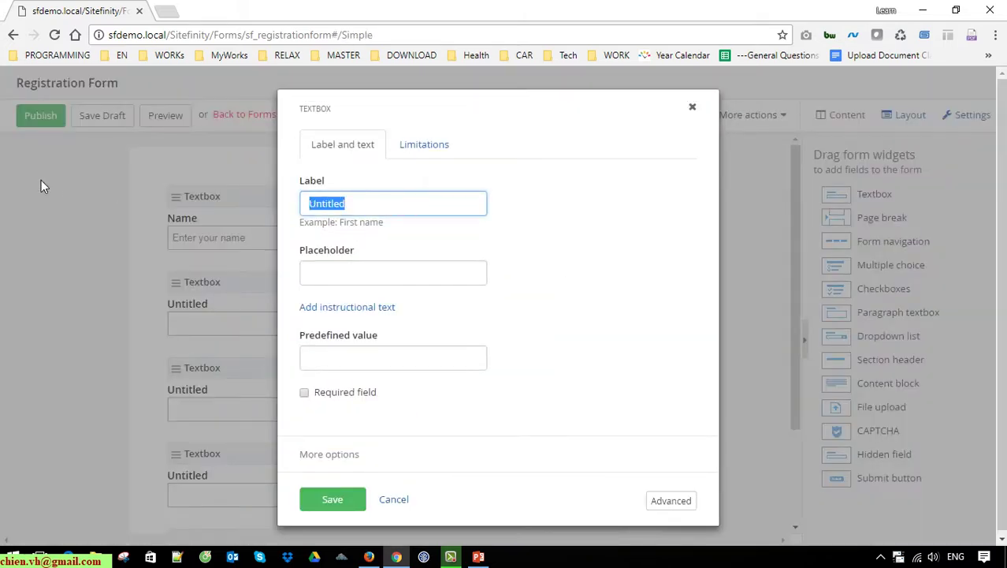
pyautogui.write('Email')
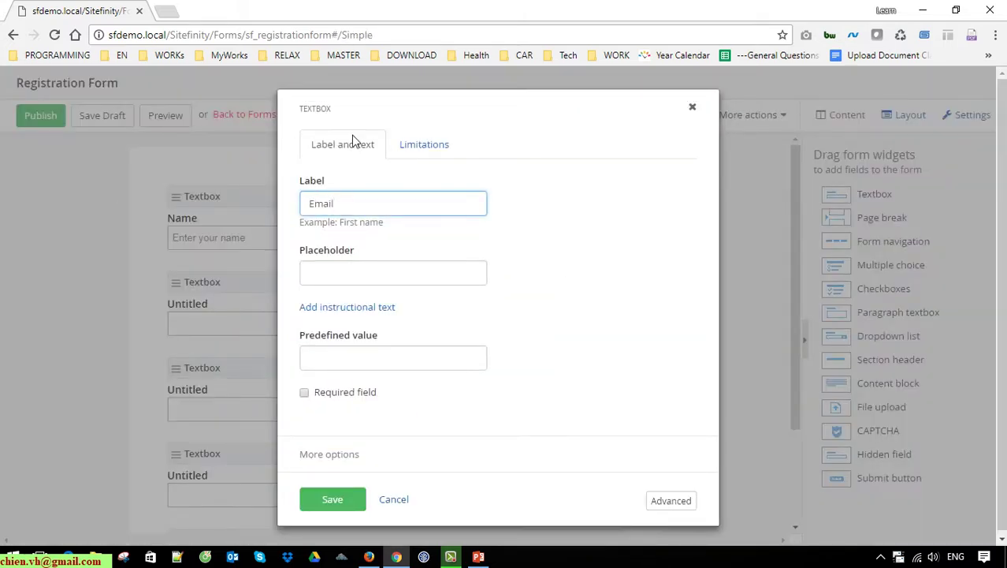
pyautogui.click(365, 277)
pyautogui.write('Enter')
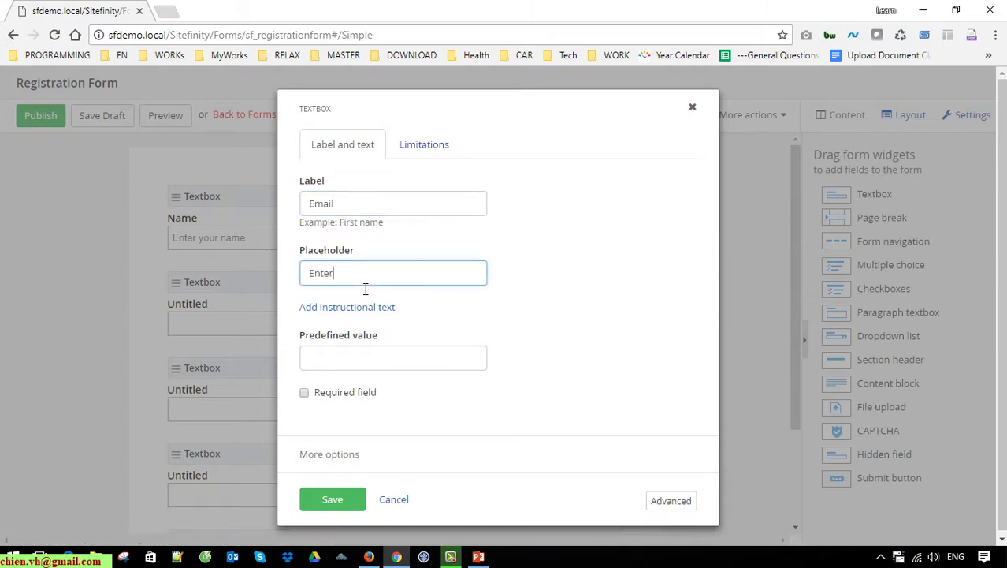
pyautogui.write(' your email')
# Step: Set the Email field's input type to email with a 100-character maximum, and save
pyautogui.click(426, 146)
pyautogui.click(462, 207)
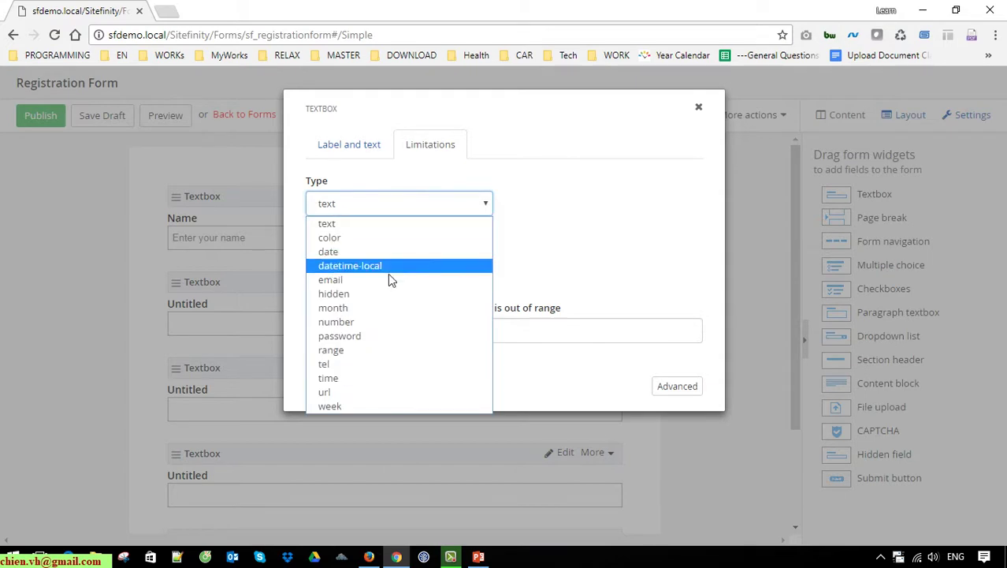
pyautogui.click(352, 285)
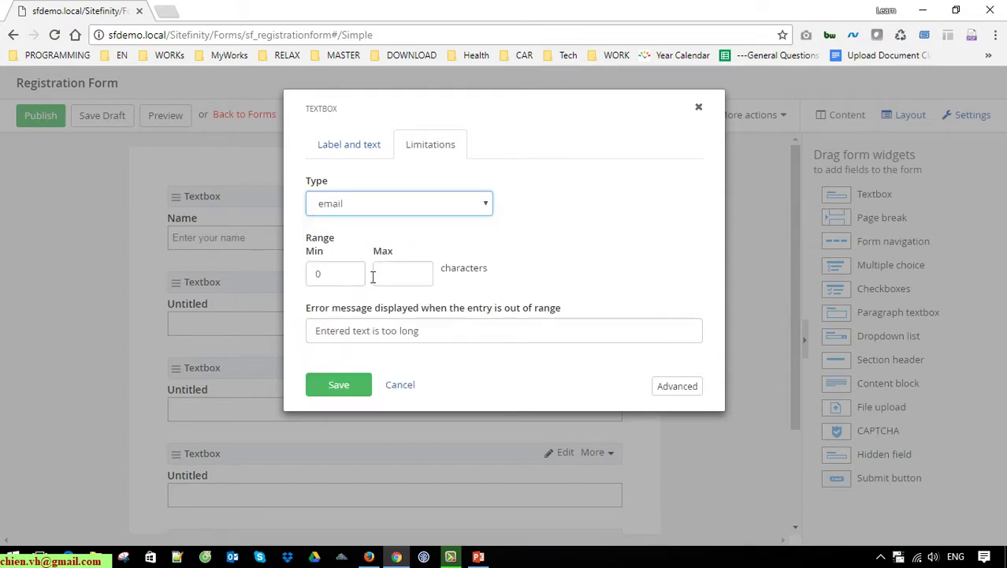
pyautogui.click(383, 278)
pyautogui.write('100')
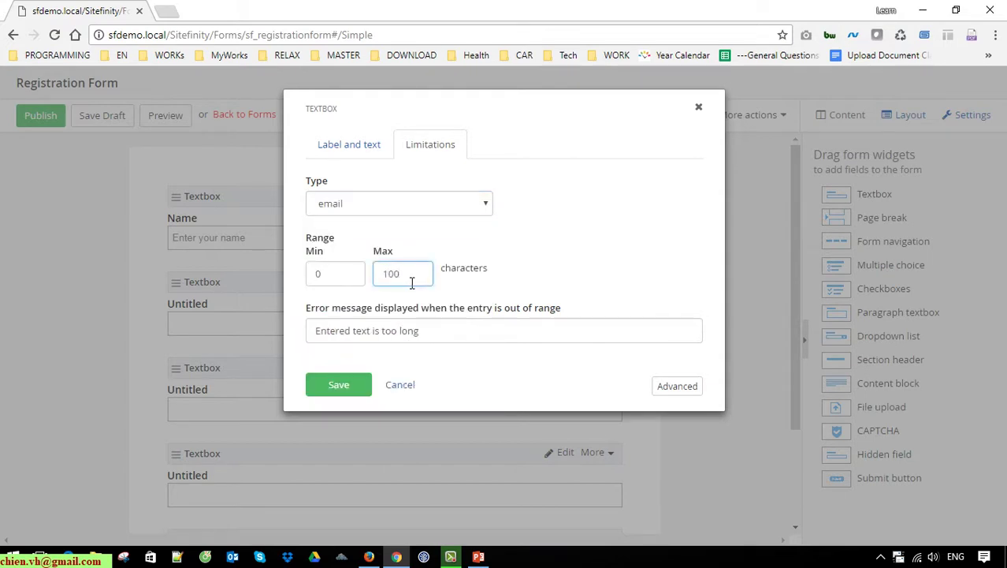
pyautogui.click(341, 385)
pyautogui.scroll(-2, 207, 375)
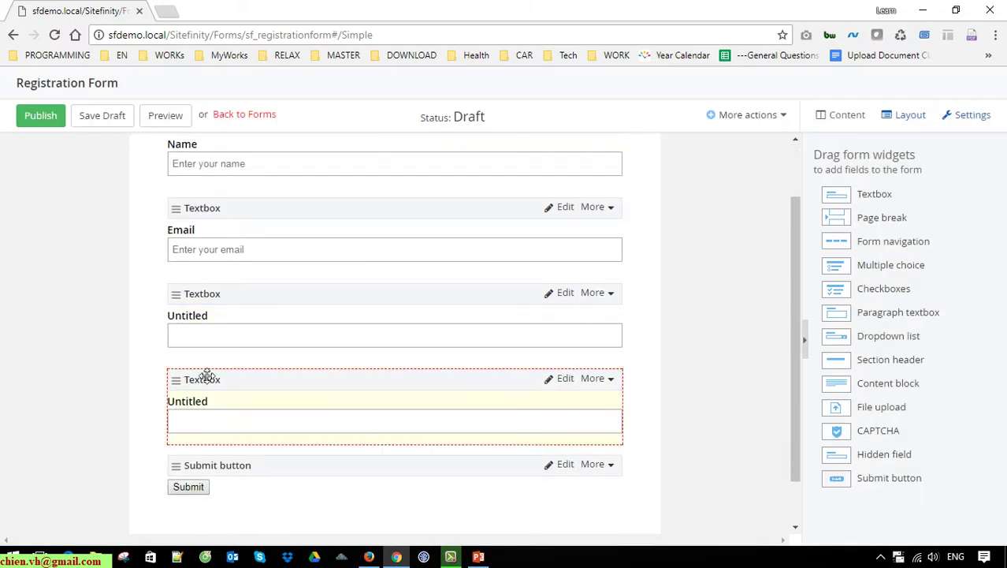
# Step: Label the third textbox 'Phone', keep it text type, and limit it to 12 characters
pyautogui.click(566, 295)
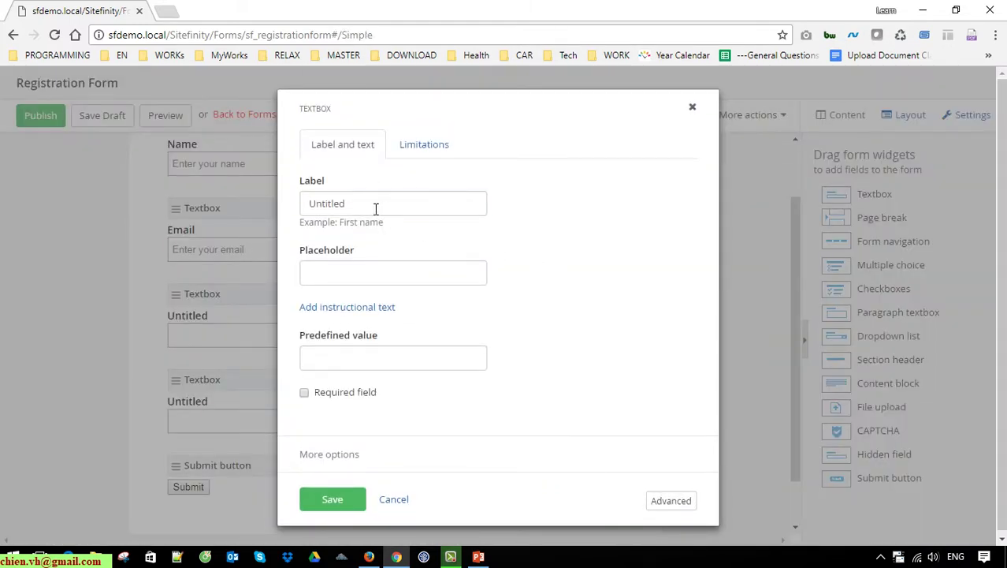
pyautogui.doubleClick(375, 208)
pyautogui.write('Phone')
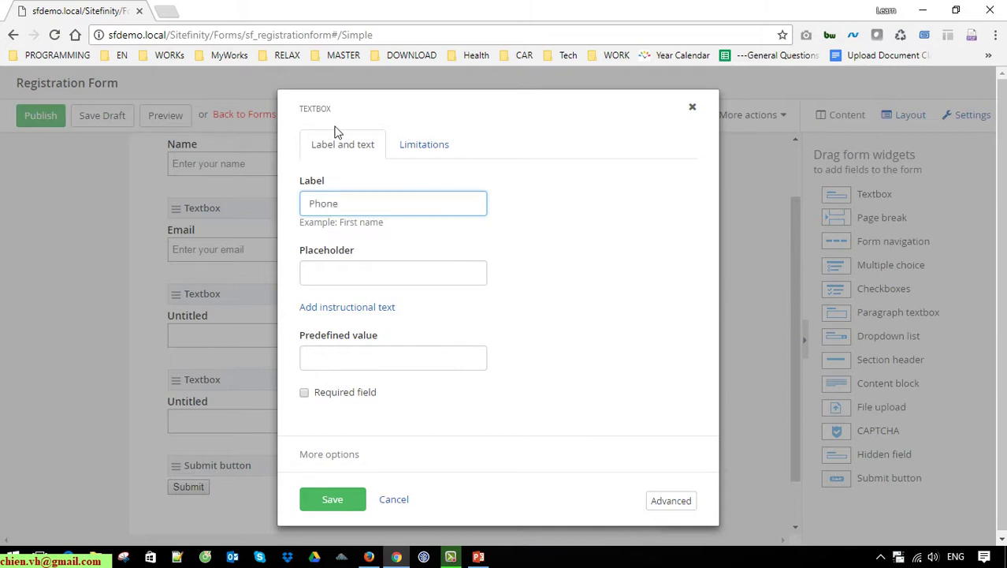
pyautogui.click(426, 142)
pyautogui.click(480, 206)
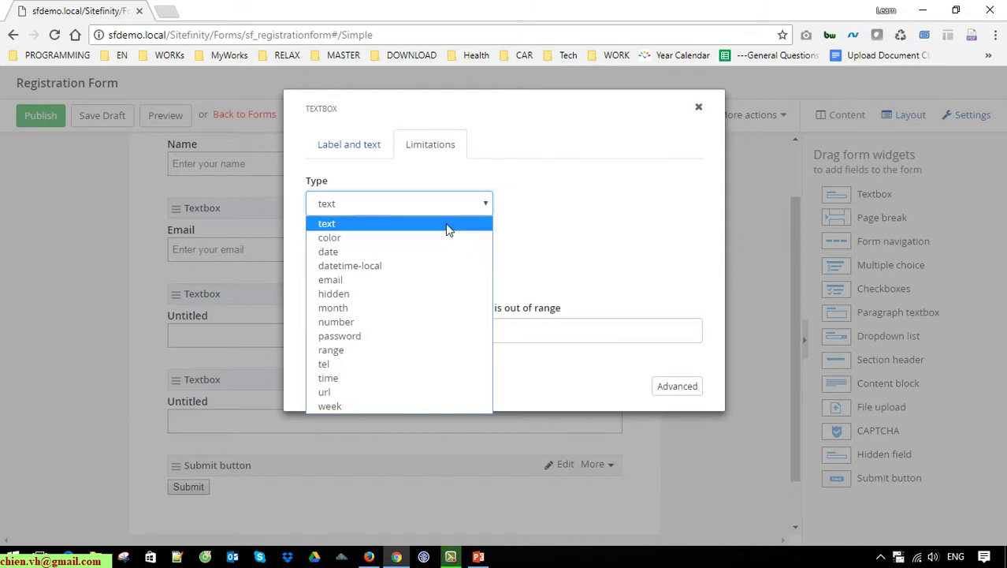
pyautogui.click(336, 228)
pyautogui.click(416, 277)
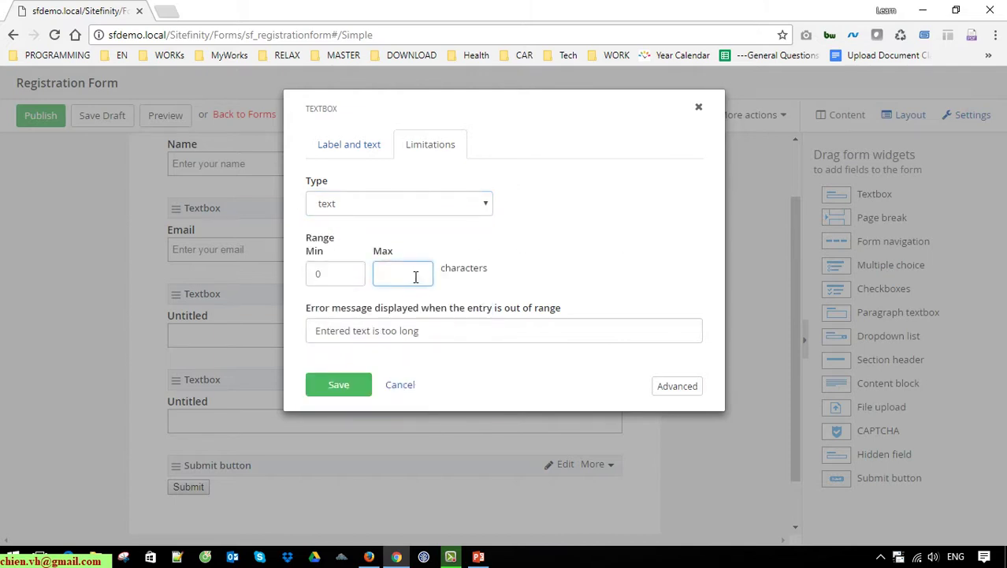
pyautogui.write('12')
pyautogui.click(341, 386)
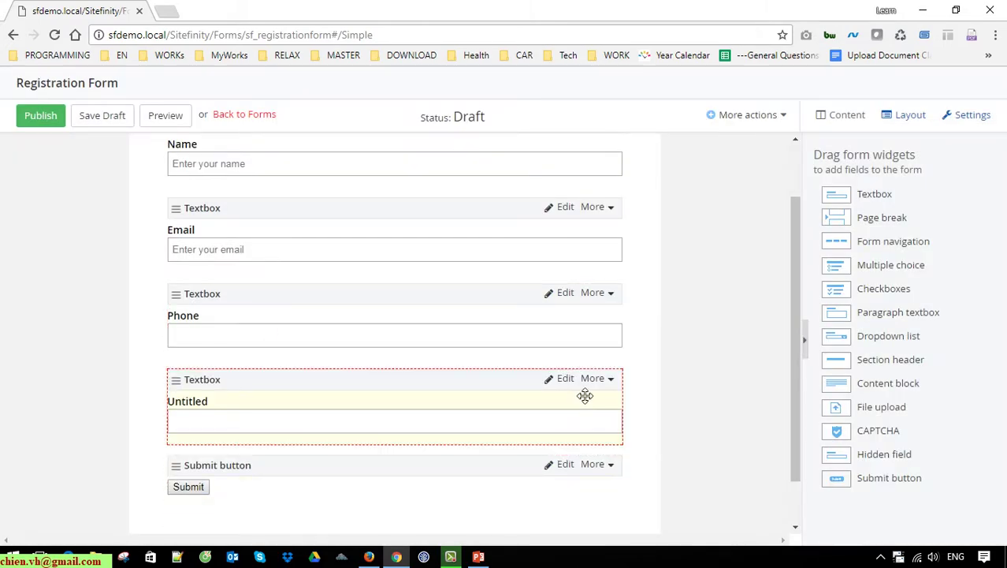
# Step: Label the last textbox 'Address' with placeholder 'Enter your address'
pyautogui.click(563, 380)
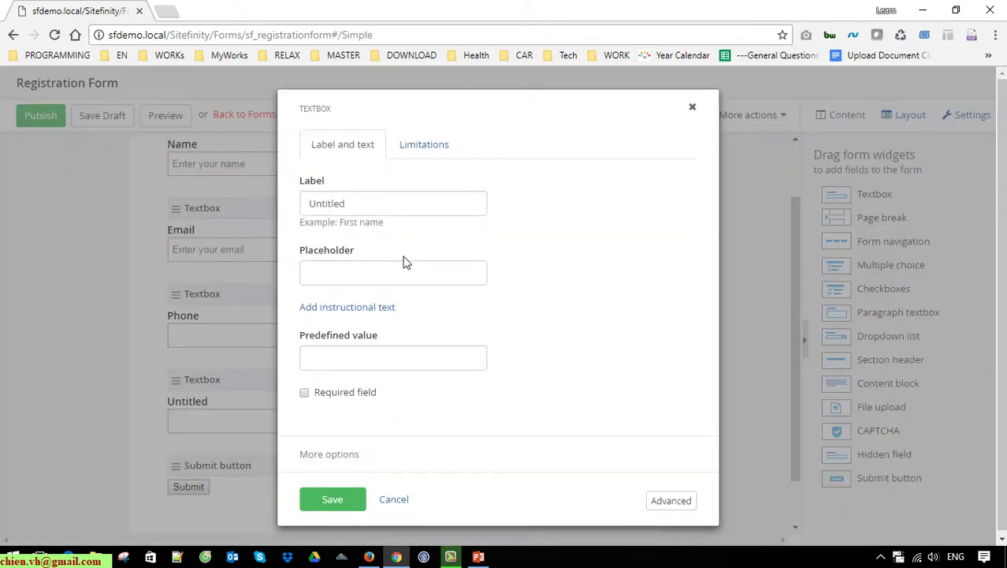
pyautogui.doubleClick(392, 202)
pyautogui.write('Addres')
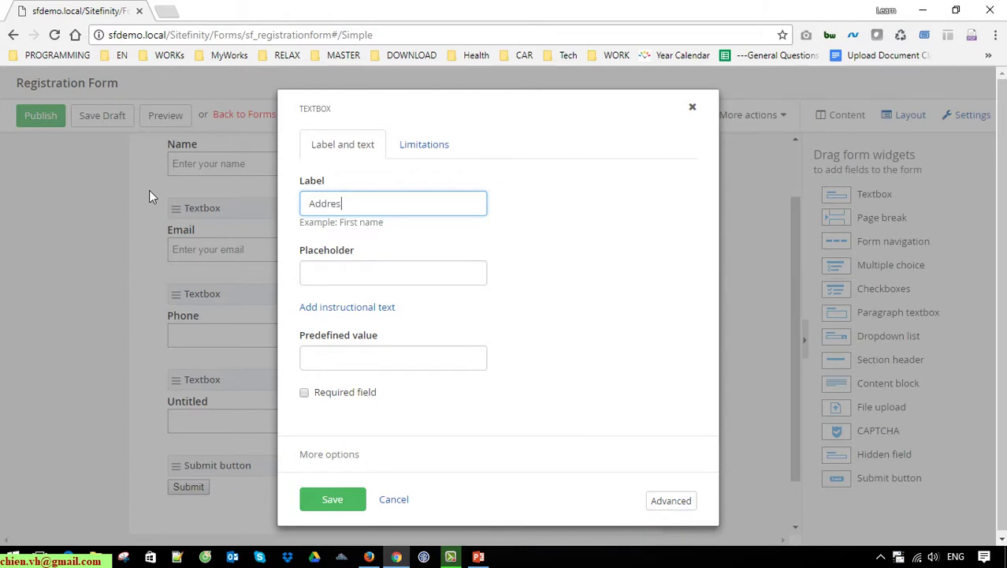
pyautogui.write('s')
pyautogui.click(352, 274)
pyautogui.write('En')
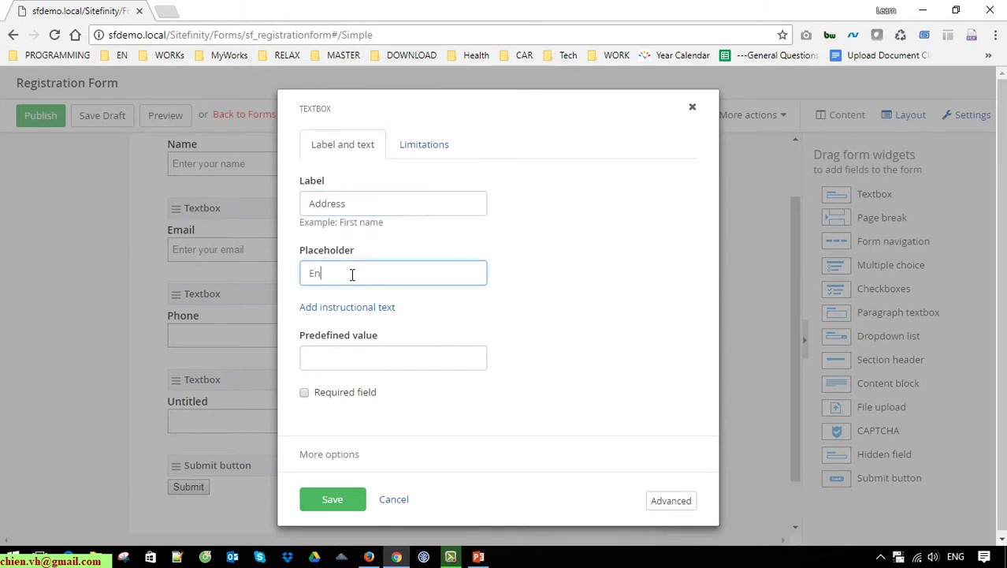
pyautogui.write('ter your address')
# Step: Keep the Address field as text type with a 200-character maximum, and save
pyautogui.click(423, 146)
pyautogui.click(414, 208)
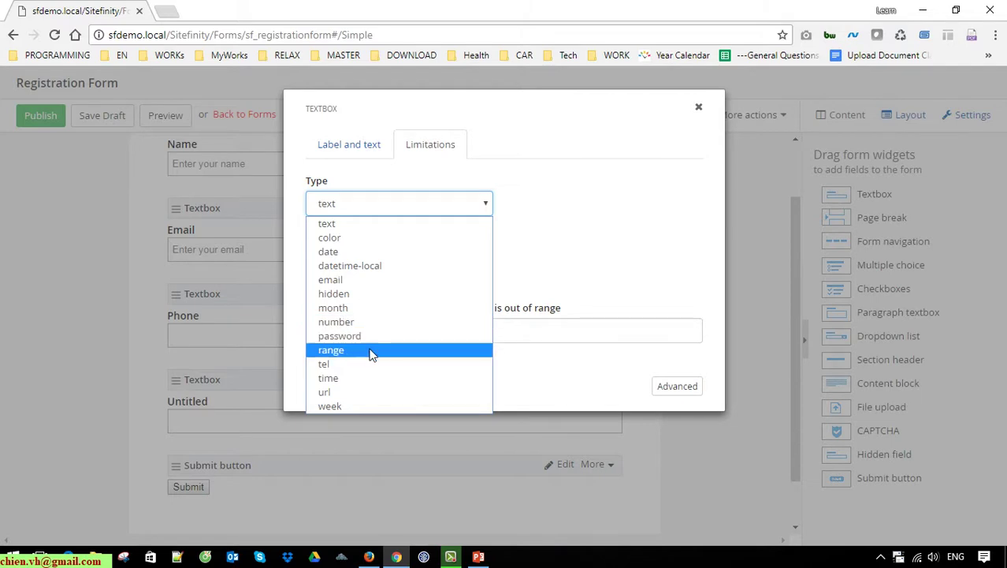
pyautogui.click(348, 227)
pyautogui.click(412, 274)
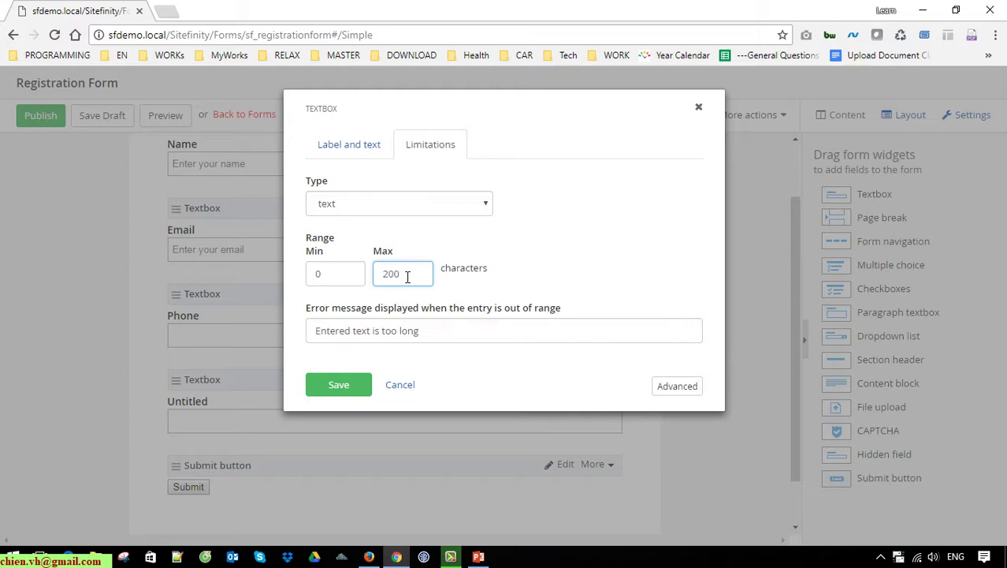
pyautogui.click(341, 384)
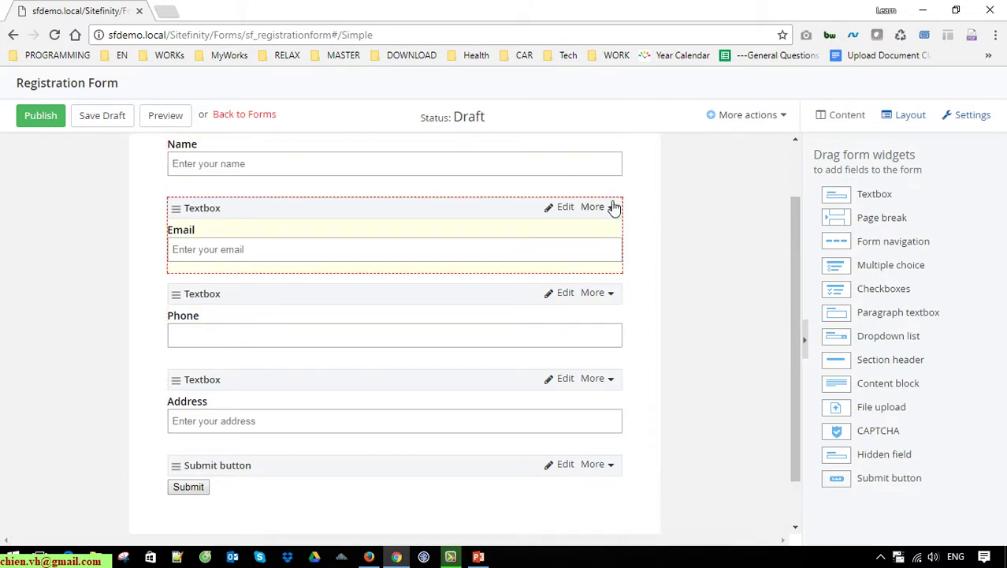
pyautogui.scroll(2, 694, 275)
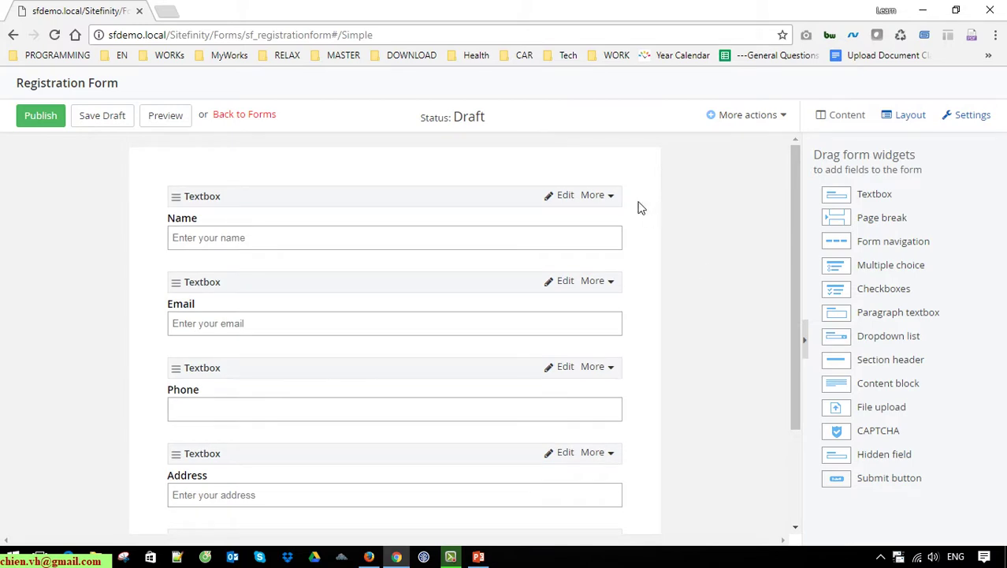
# Step: Make the Name field required with the message 'This field is required'
pyautogui.click(571, 200)
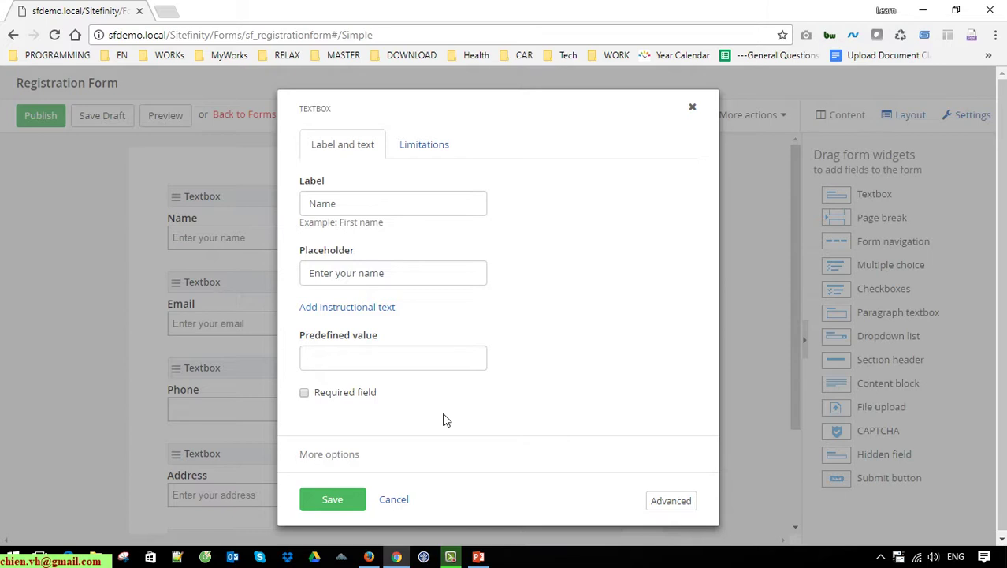
pyautogui.click(304, 392)
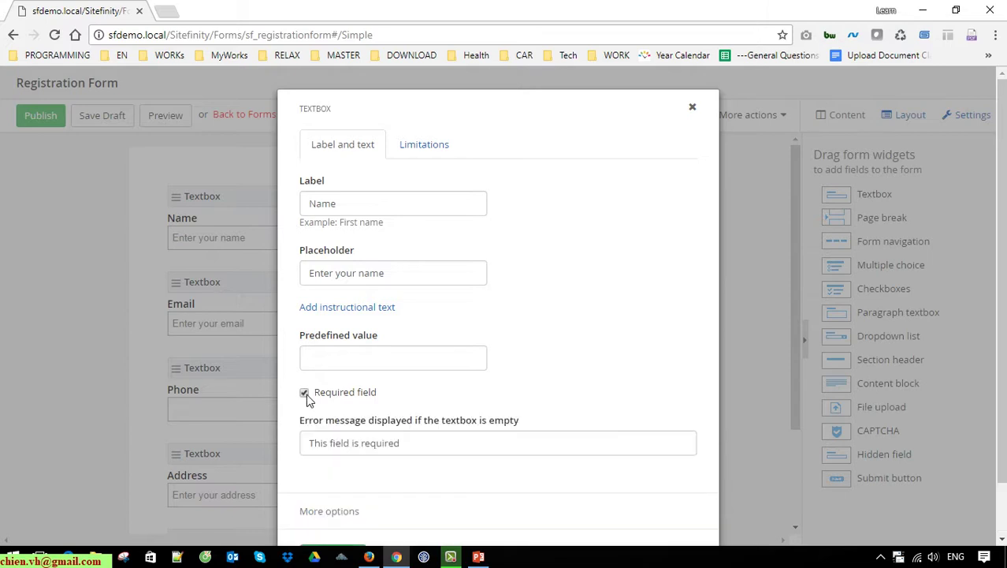
pyautogui.scroll(-1, 353, 476)
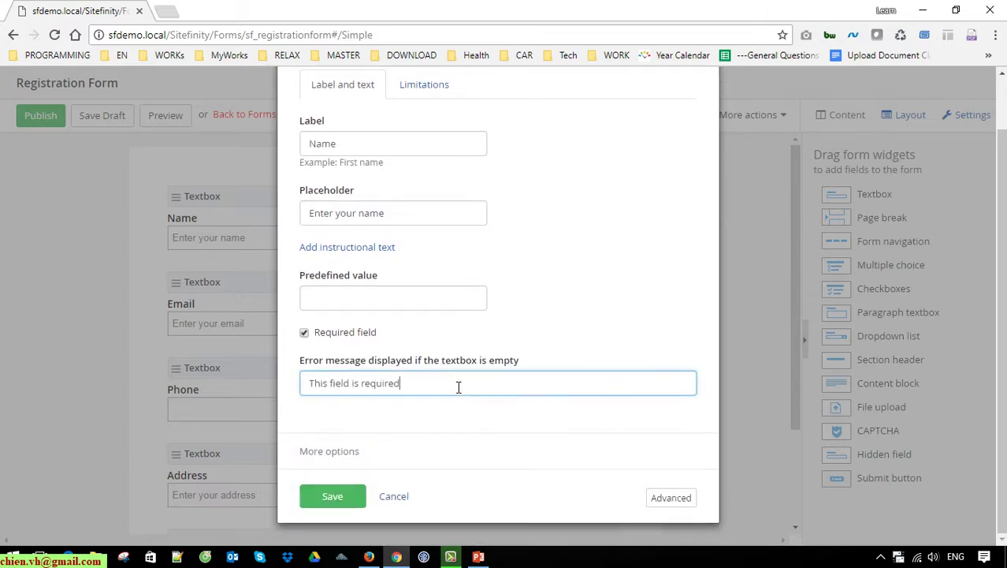
pyautogui.moveTo(459, 385); pyautogui.dragTo(249, 386)
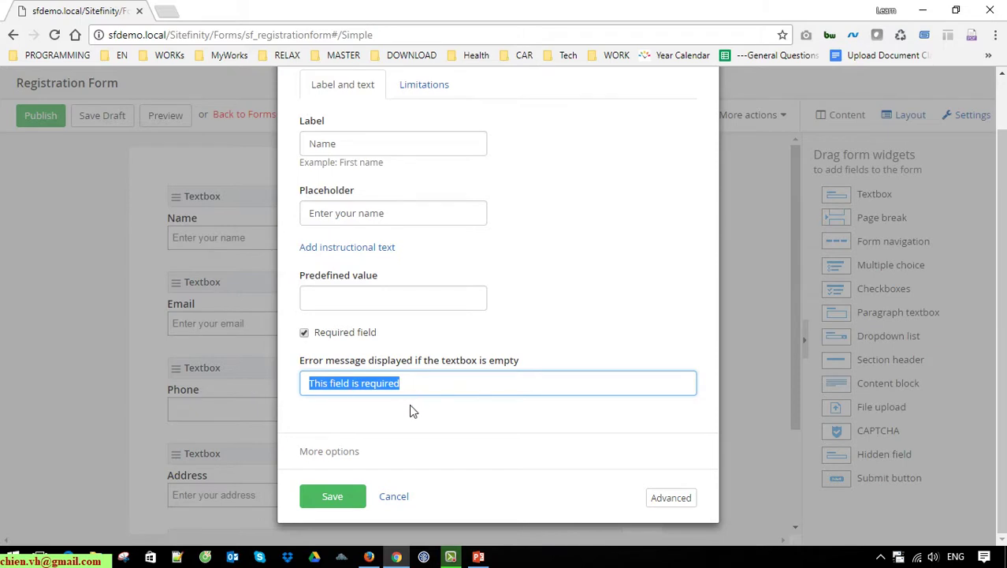
pyautogui.click(327, 500)
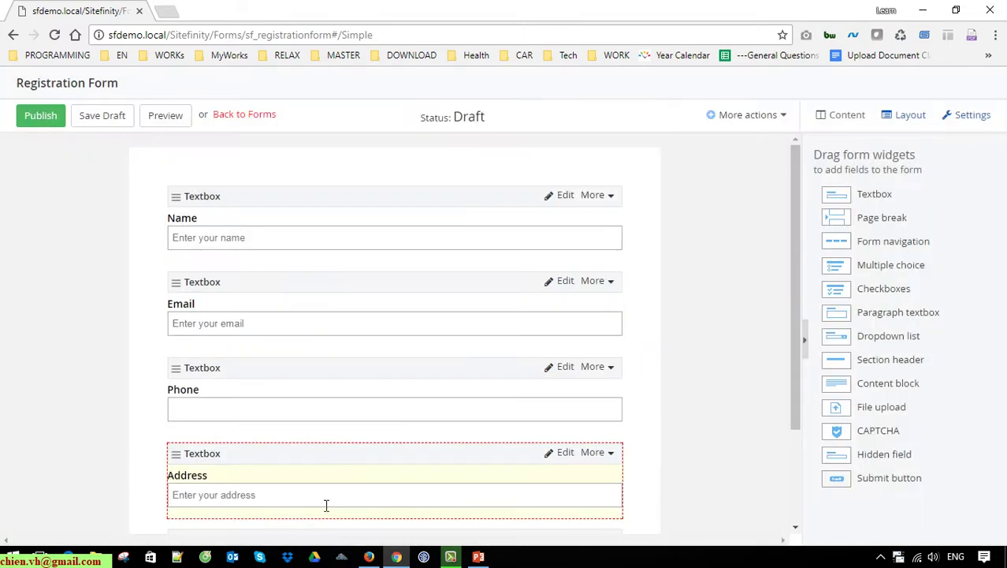
# Step: Make the Email field required with the message 'This field is required'
pyautogui.click(565, 282)
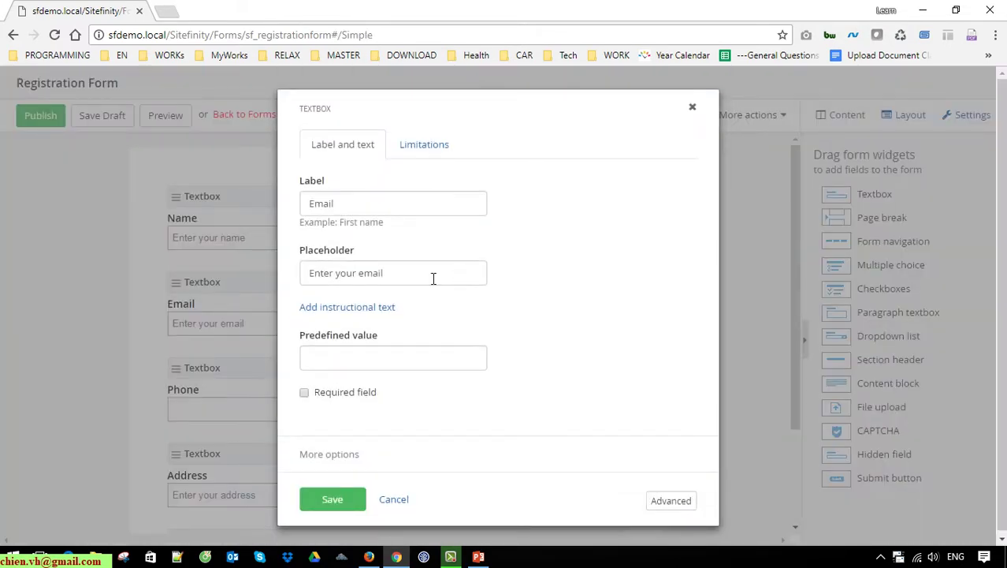
pyautogui.click(304, 392)
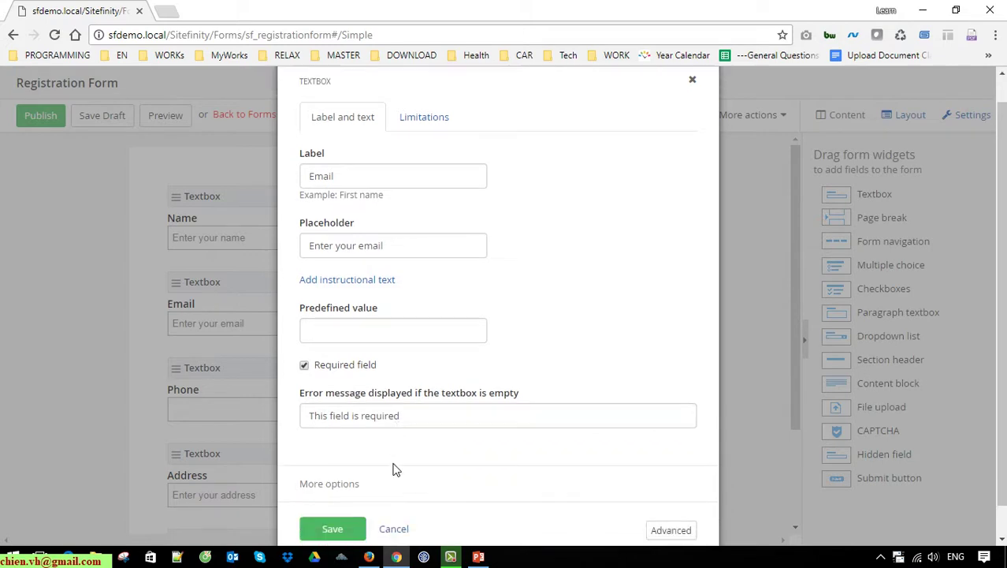
pyautogui.click(336, 495)
pyautogui.scroll(-1, 328, 398)
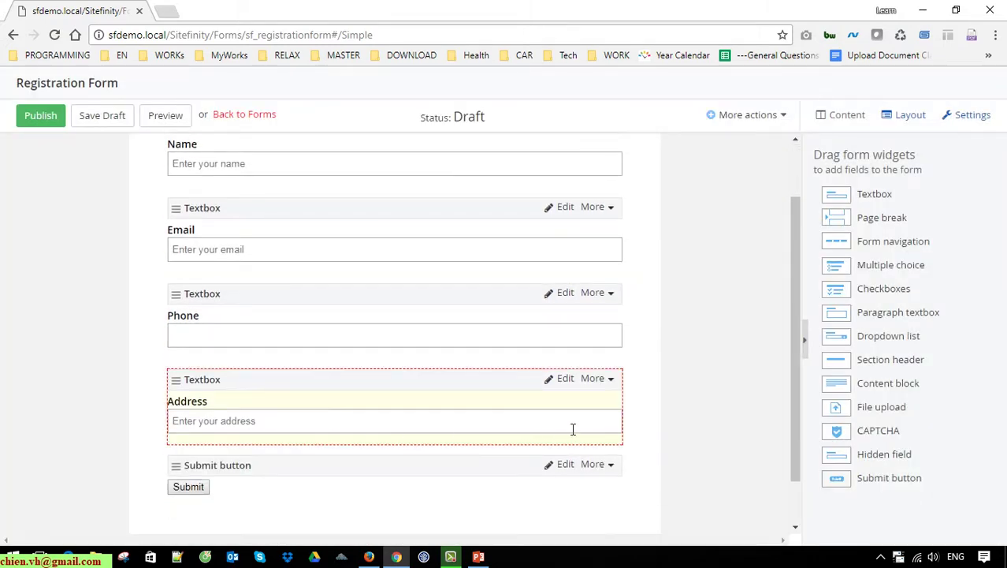
pyautogui.scroll(-1, 686, 308)
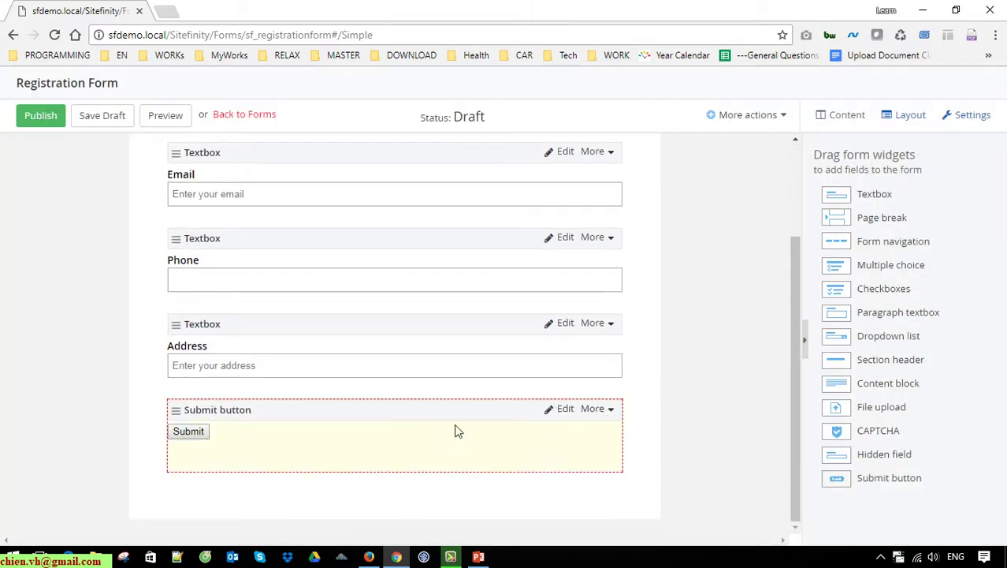
# Step: Relabel the Submit button as 'Register'
pyautogui.click(569, 409)
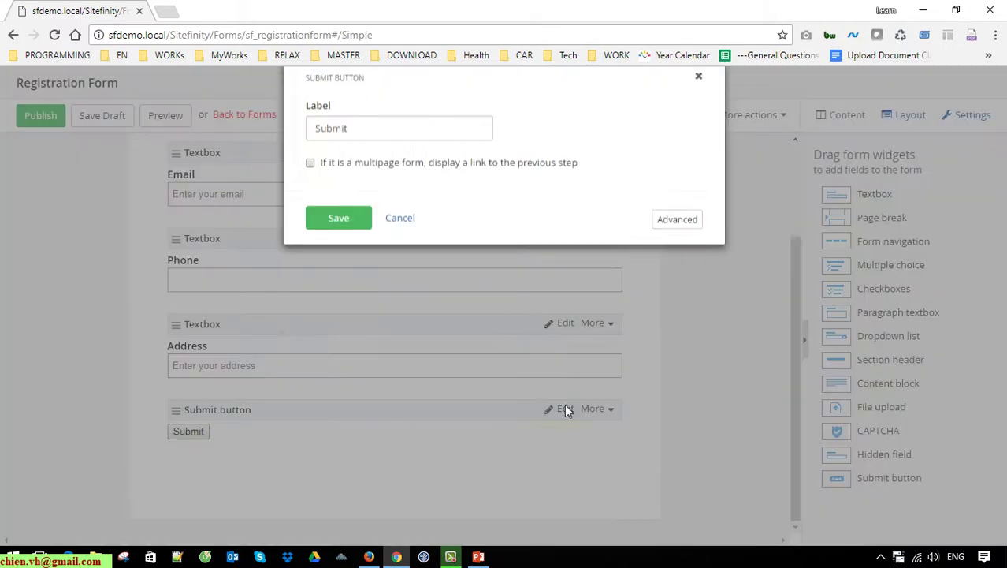
pyautogui.doubleClick(384, 158)
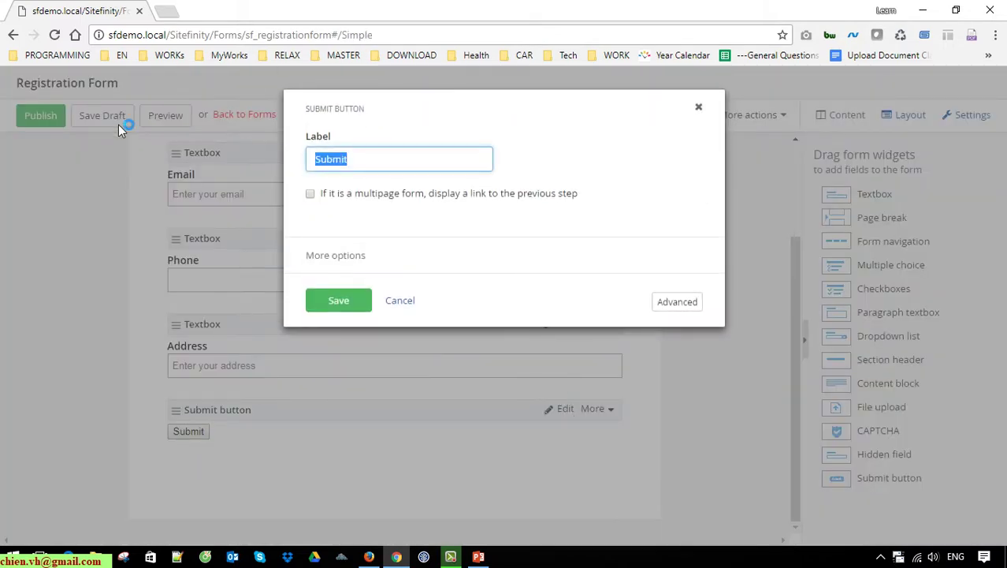
pyautogui.write('Register')
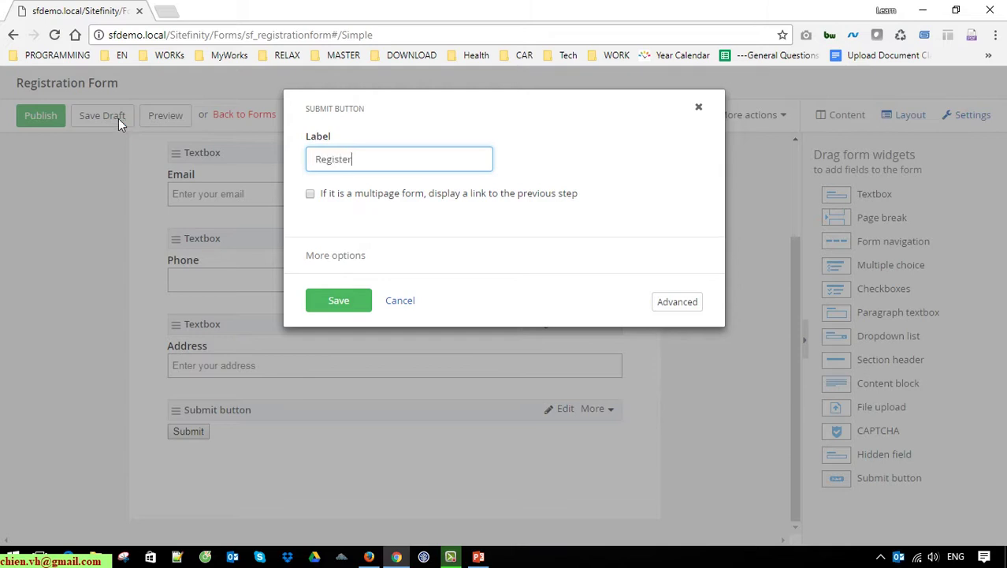
pyautogui.click(345, 298)
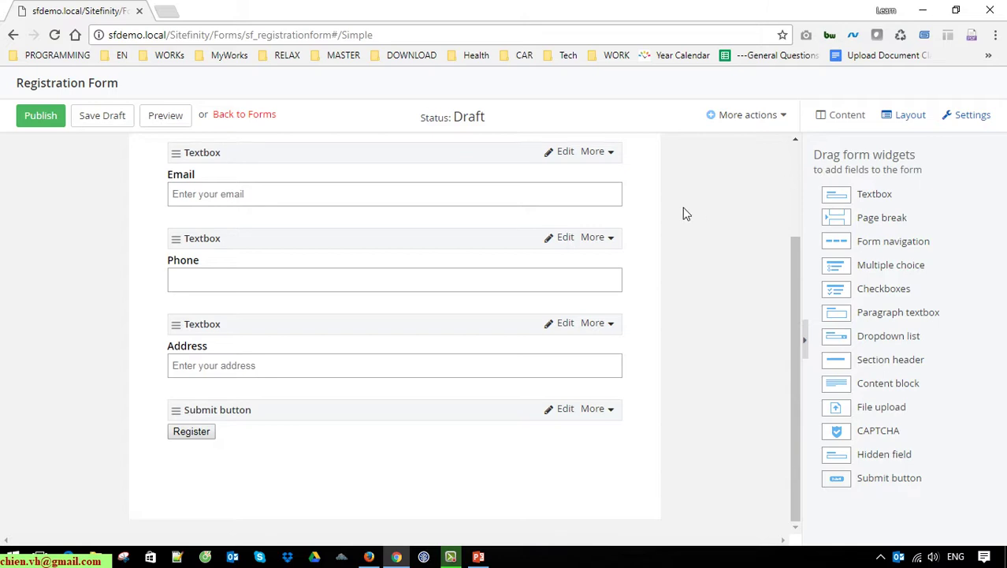
pyautogui.scroll(3, 678, 252)
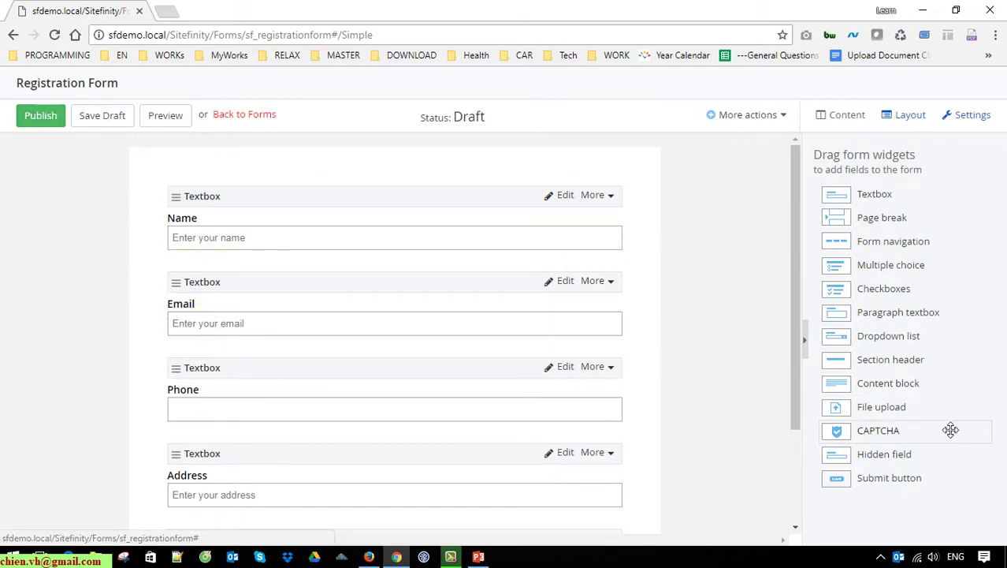
# Step: Add a content block reading 'Registration Form' in bold at the top of the form
pyautogui.moveTo(884, 386); pyautogui.dragTo(359, 170)
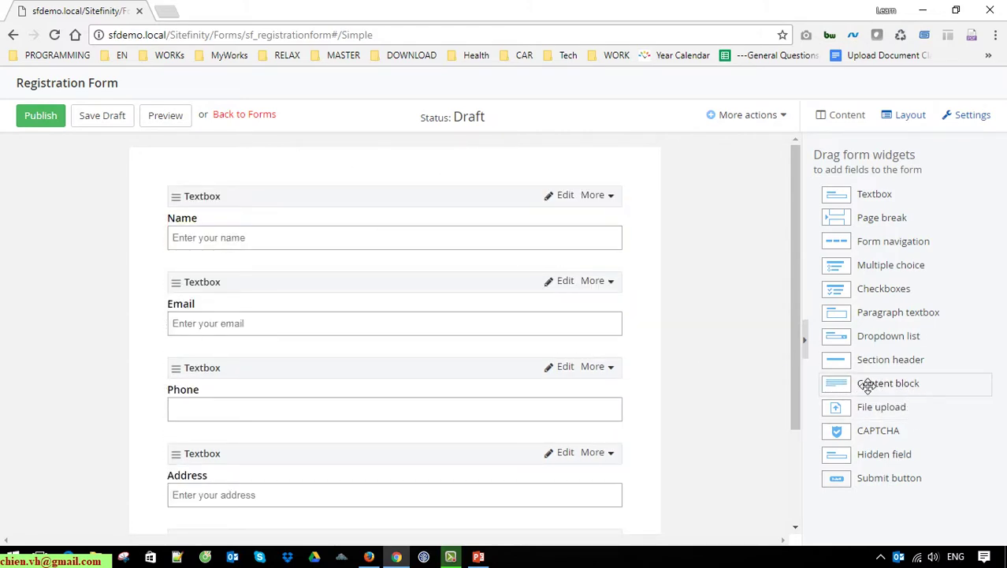
pyautogui.moveTo(866, 383); pyautogui.dragTo(354, 215)
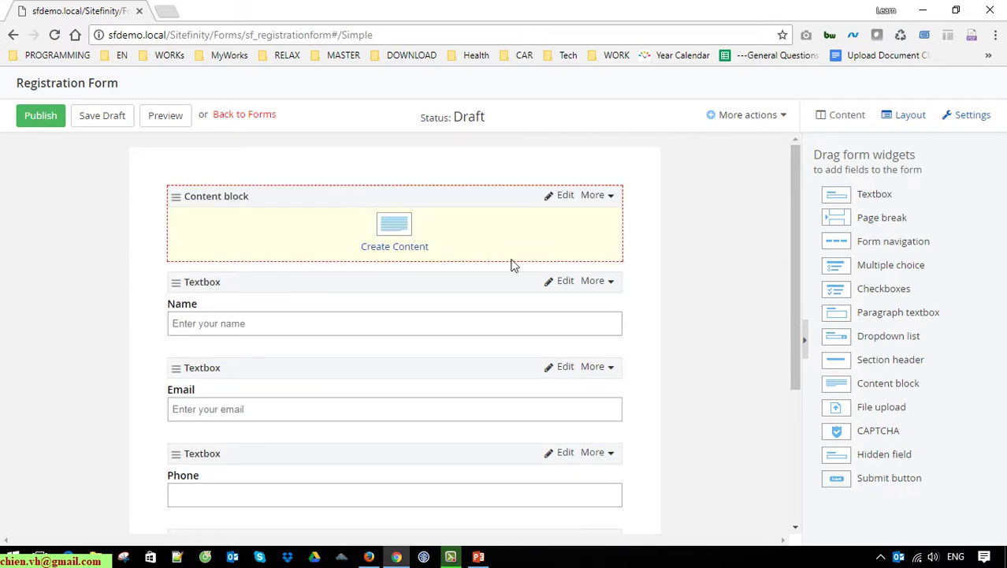
pyautogui.click(395, 246)
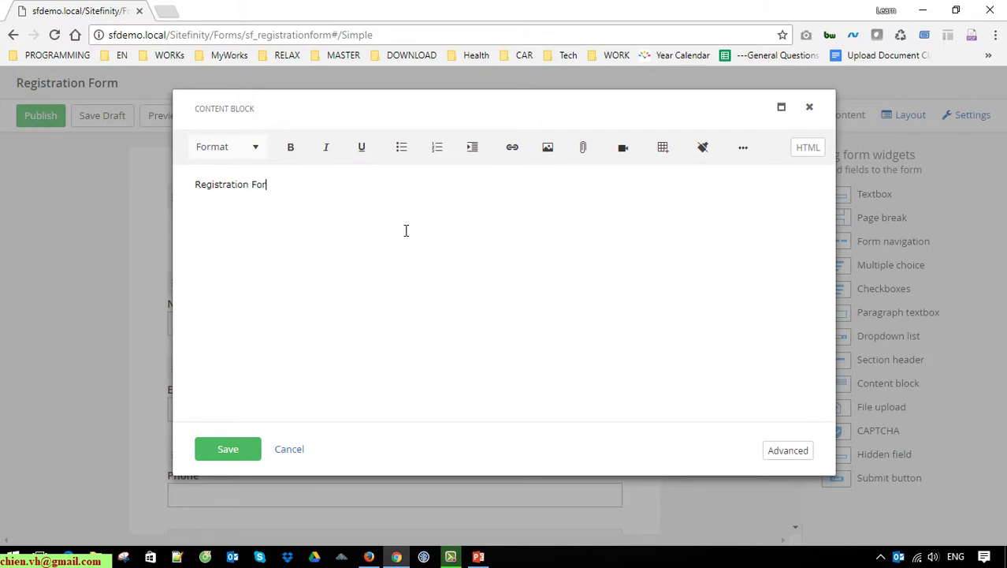
pyautogui.hotkey('ctrl', 'a')
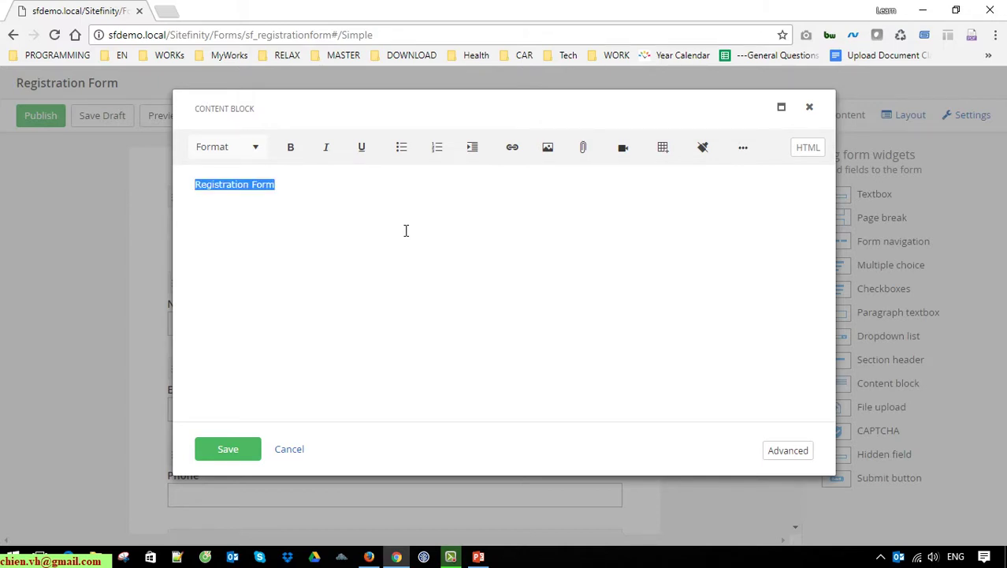
pyautogui.click(291, 147)
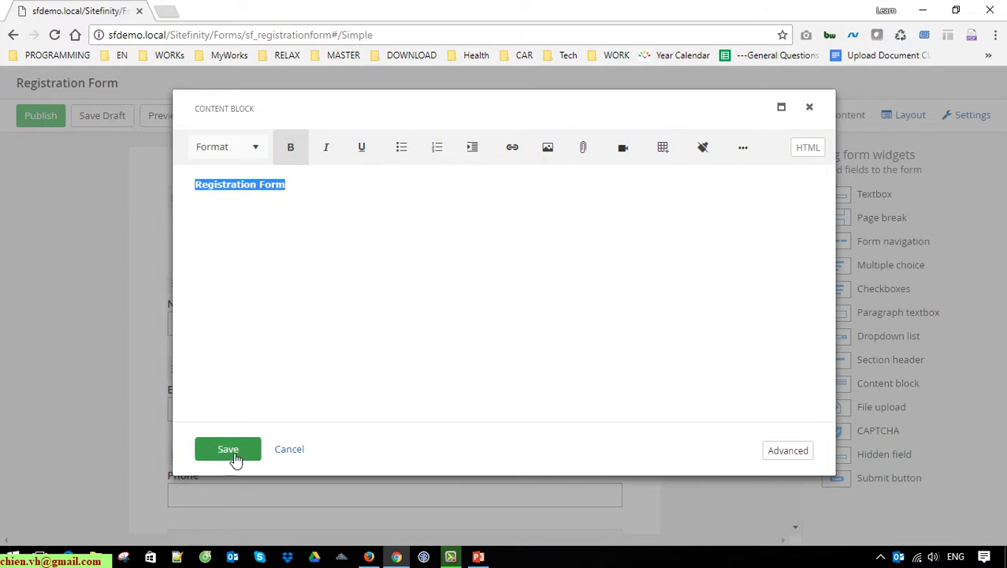
pyautogui.click(232, 453)
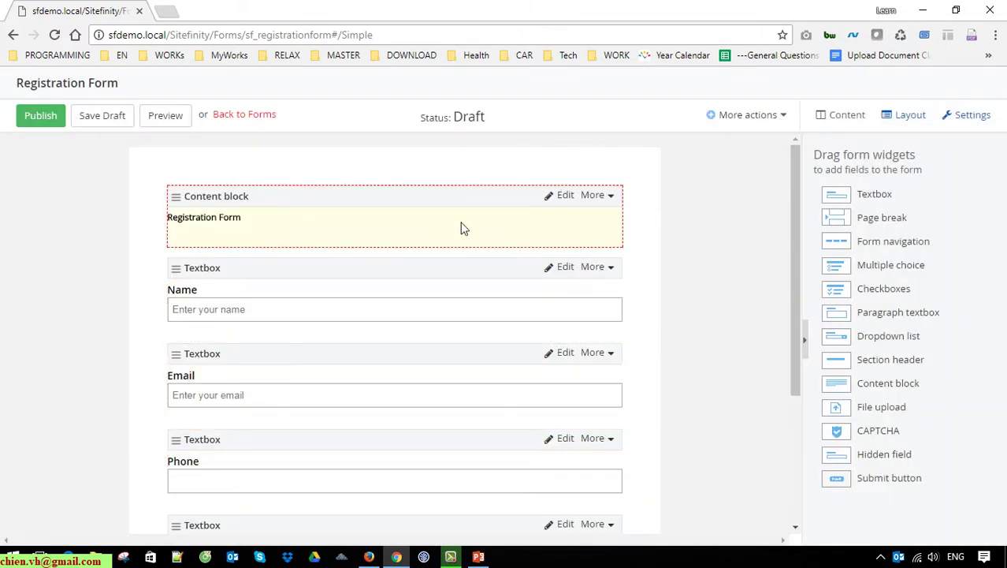
# Step: Format the 'Registration Form' content block text as Heading 1 and save
pyautogui.click(561, 198)
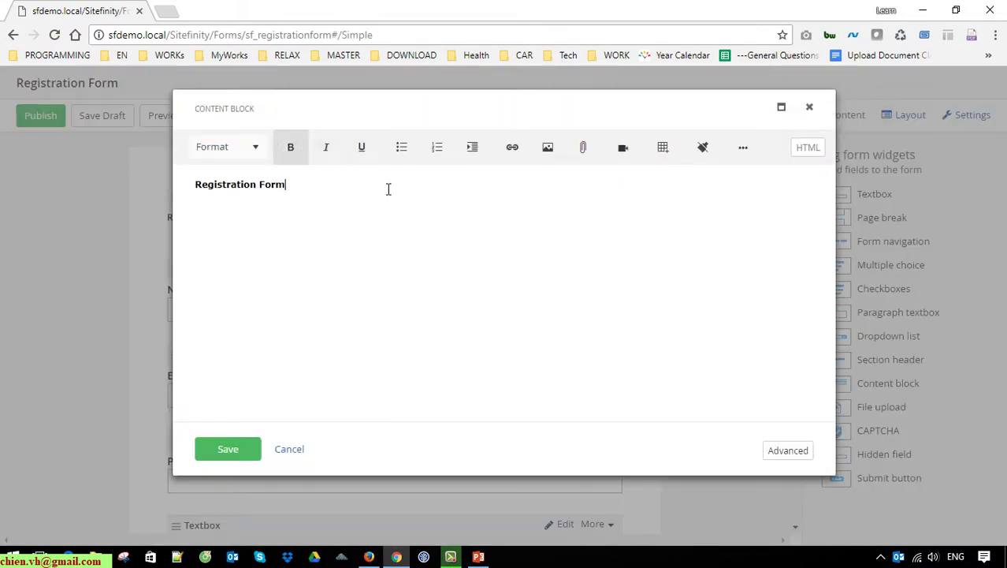
pyautogui.moveTo(387, 189); pyautogui.dragTo(119, 157)
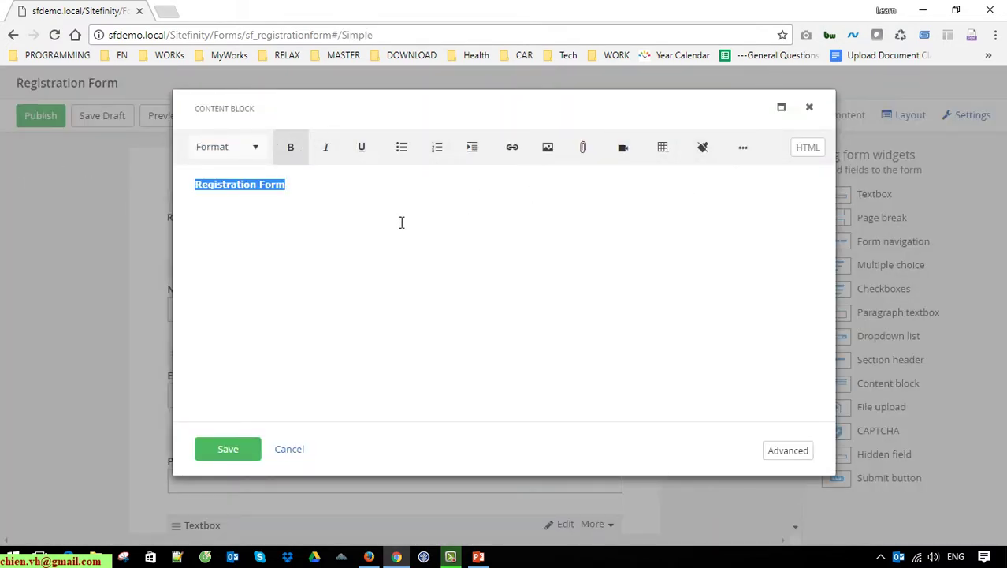
pyautogui.click(257, 148)
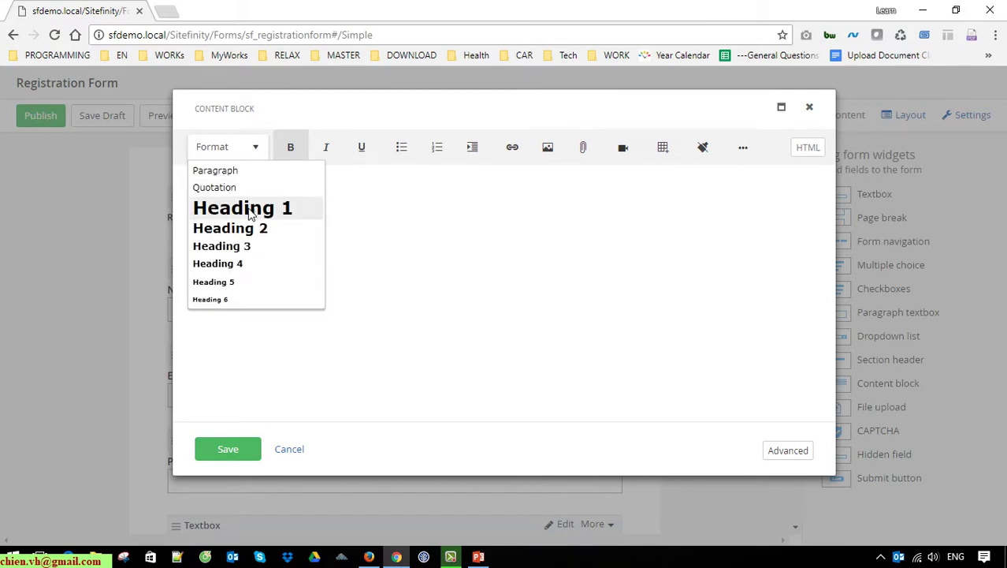
pyautogui.click(255, 209)
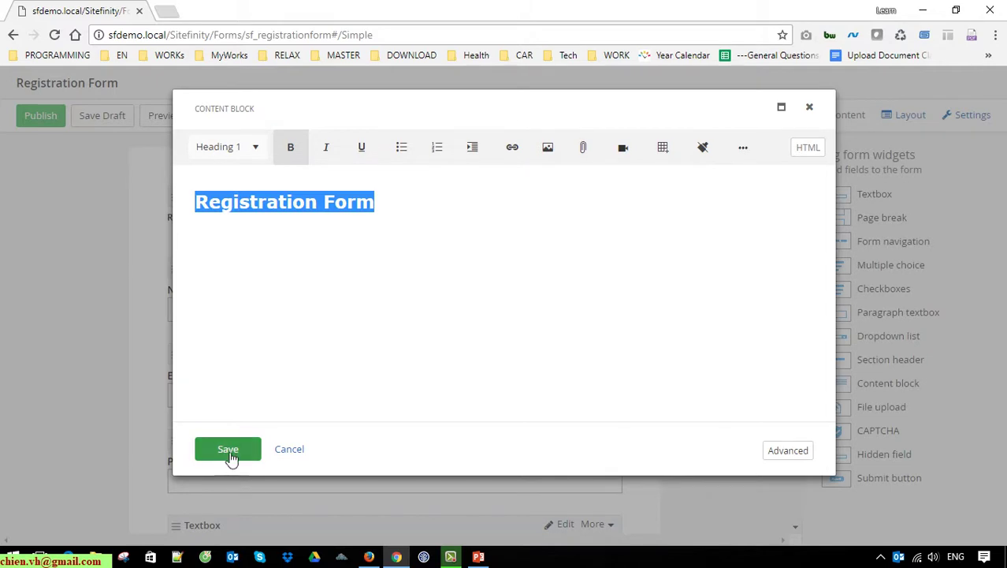
pyautogui.click(227, 451)
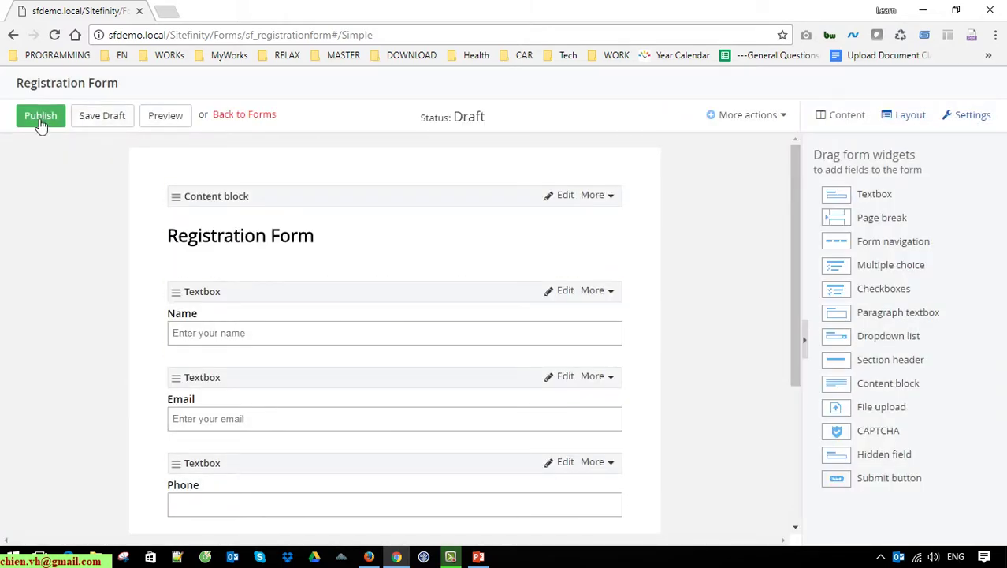
# Step: Publish the Registration Form, review its preview page, then close the preview
pyautogui.click(40, 120)
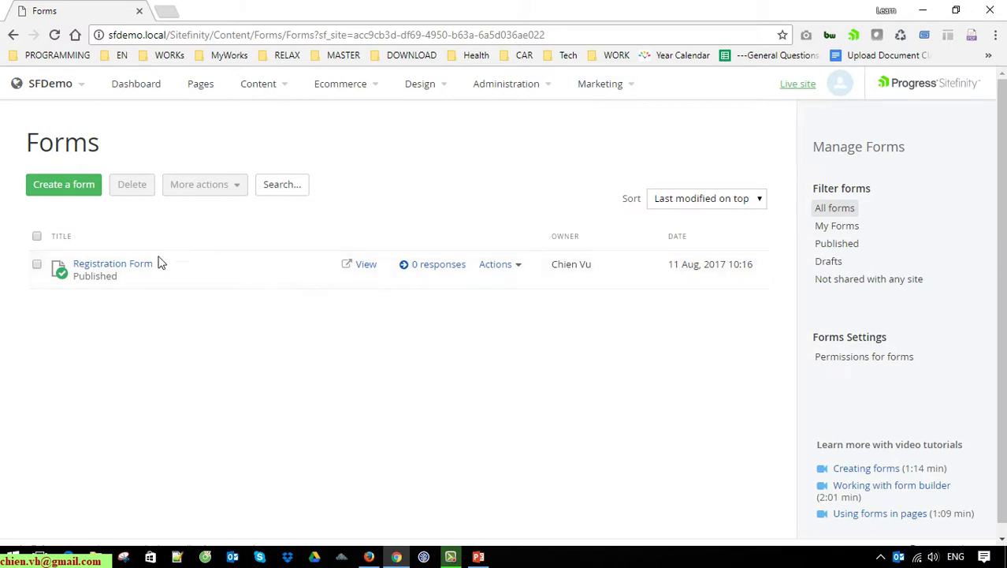
pyautogui.click(366, 265)
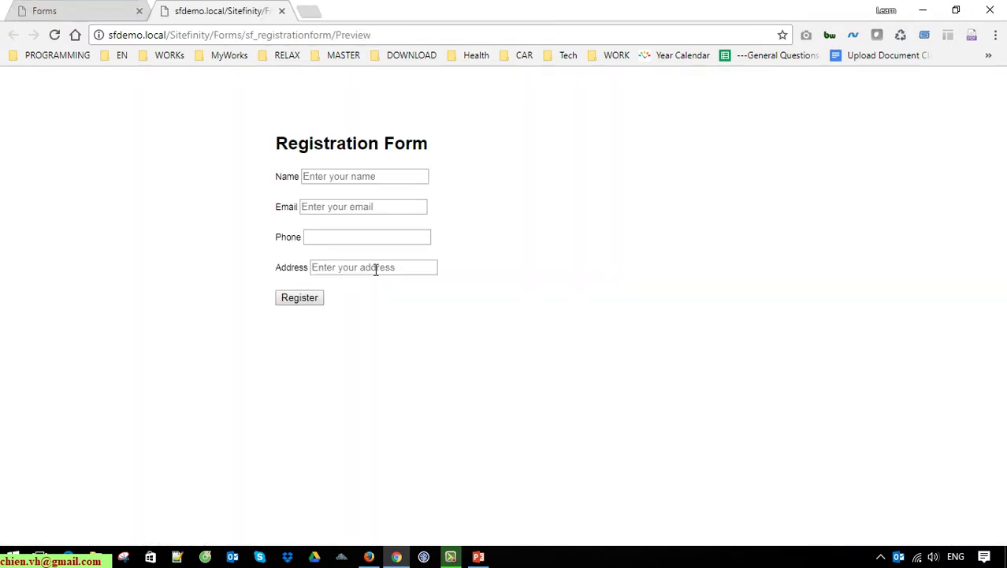
pyautogui.moveTo(276, 124); pyautogui.dragTo(464, 286)
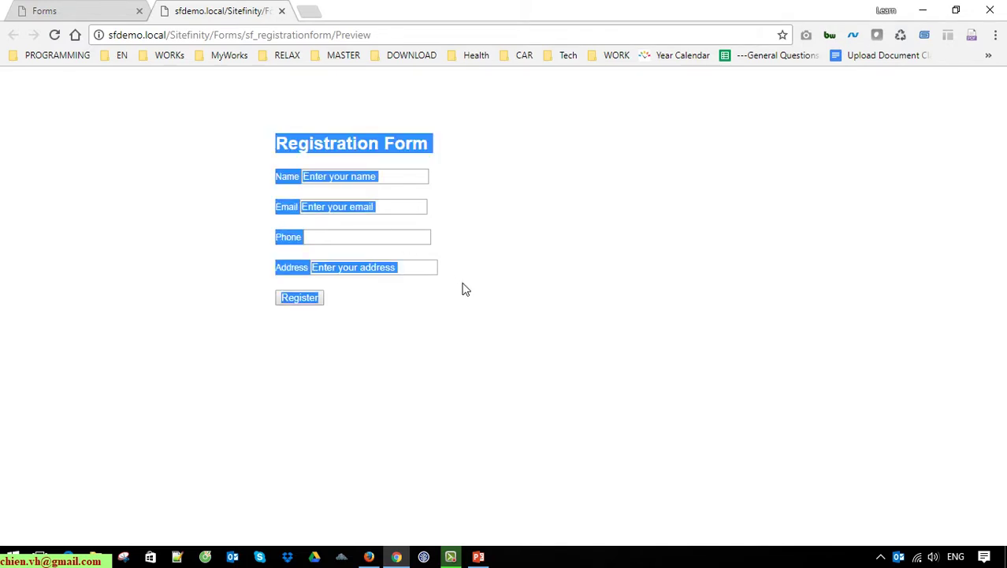
pyautogui.click(495, 307)
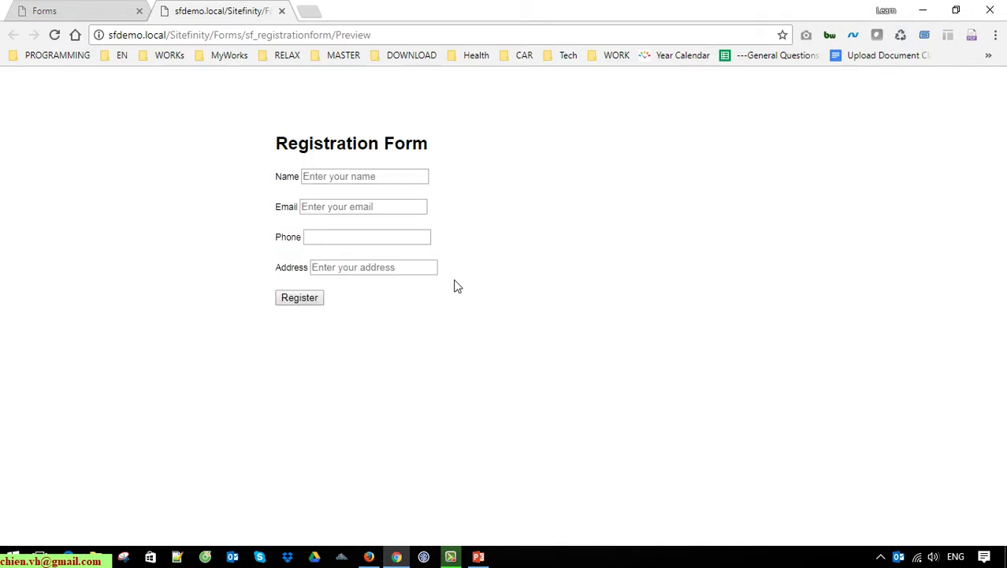
pyautogui.moveTo(250, 119); pyautogui.dragTo(434, 365)
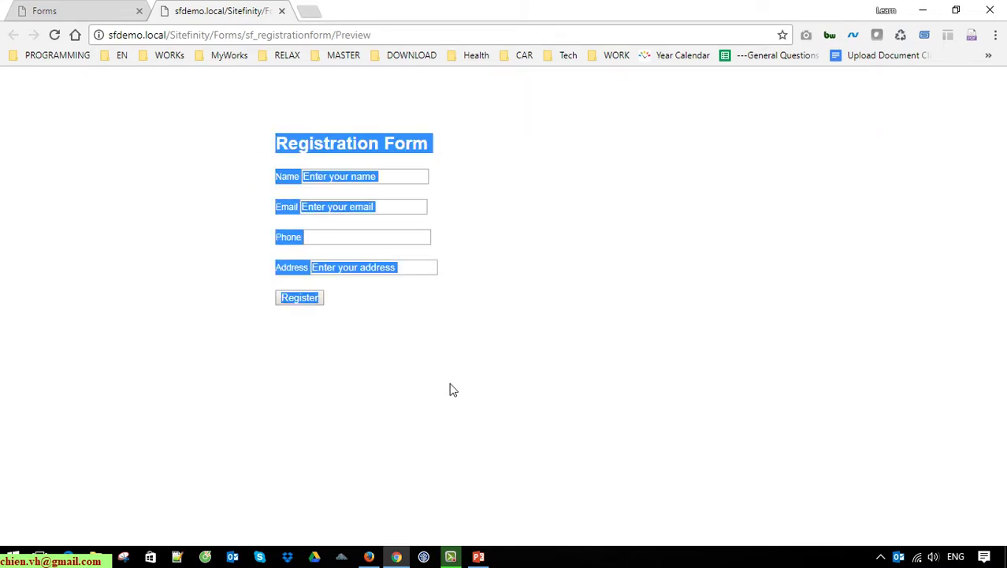
pyautogui.click(477, 362)
pyautogui.click(429, 272)
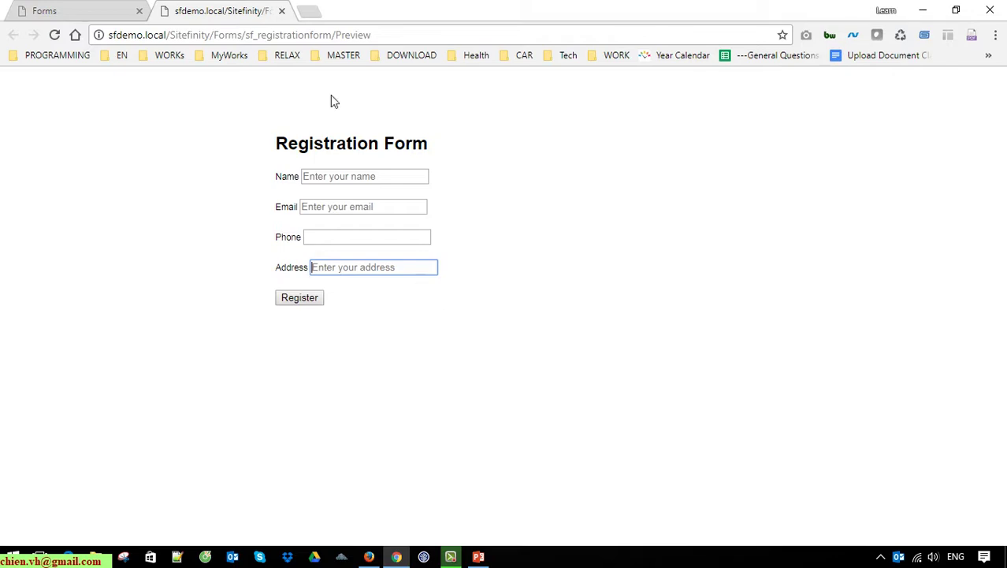
pyautogui.click(282, 10)
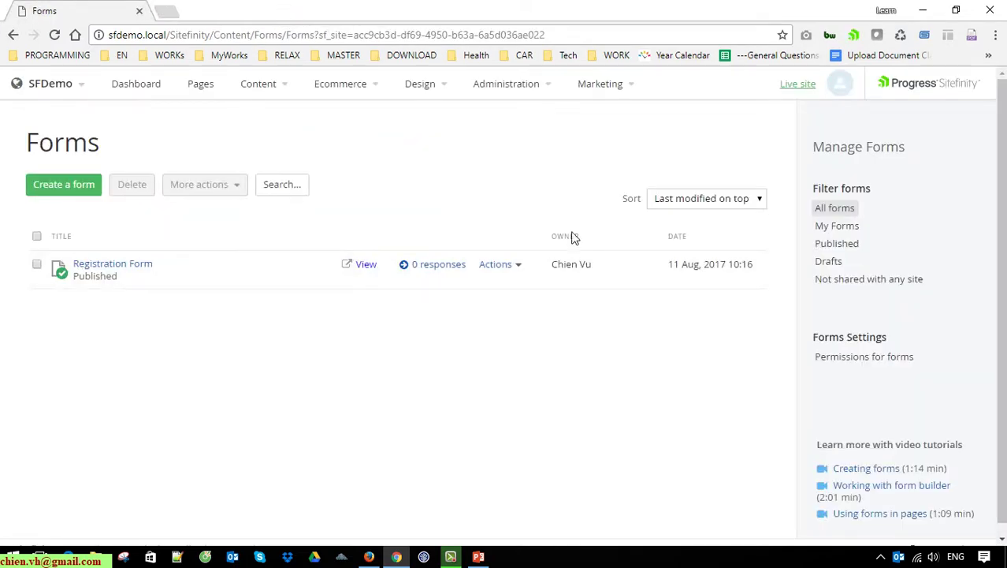
# Step: Create a new page named 'Register' and continue to adding its content
pyautogui.click(210, 88)
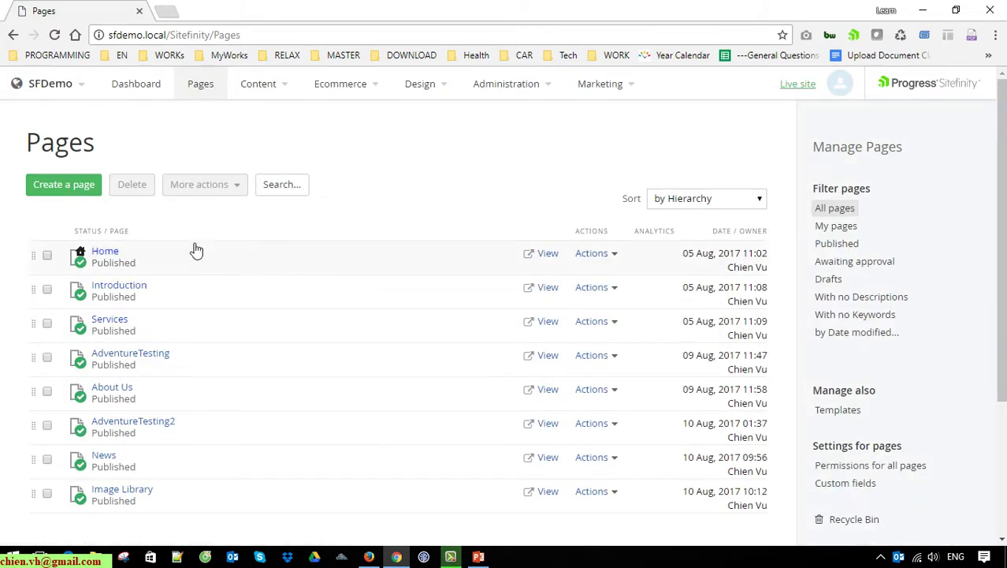
pyautogui.click(64, 184)
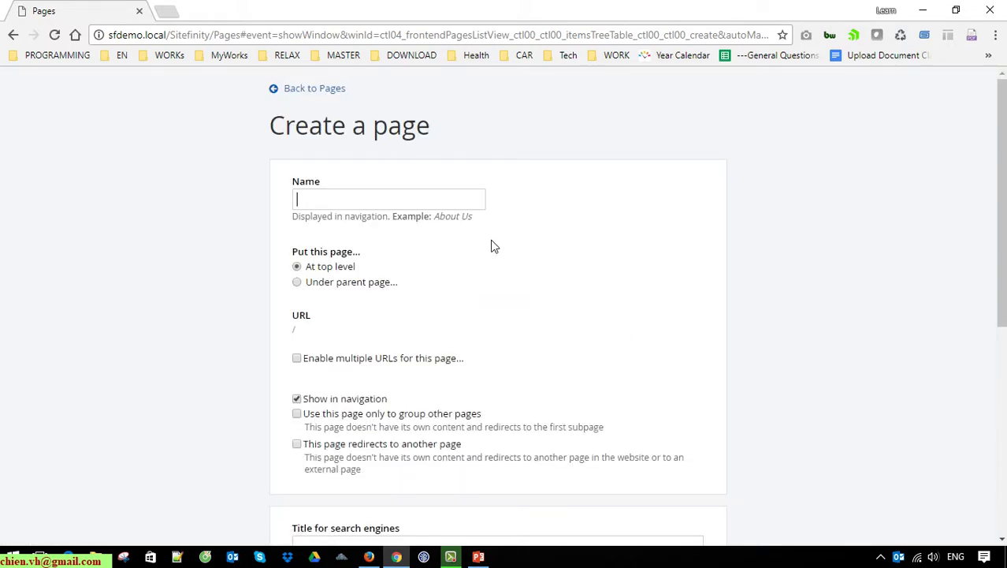
pyautogui.write('R')
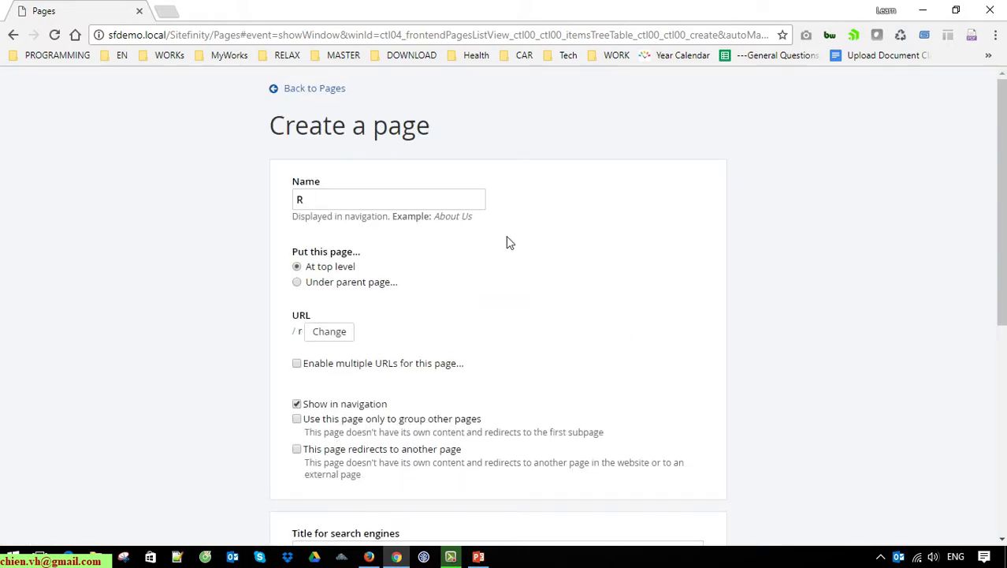
pyautogui.write('egister')
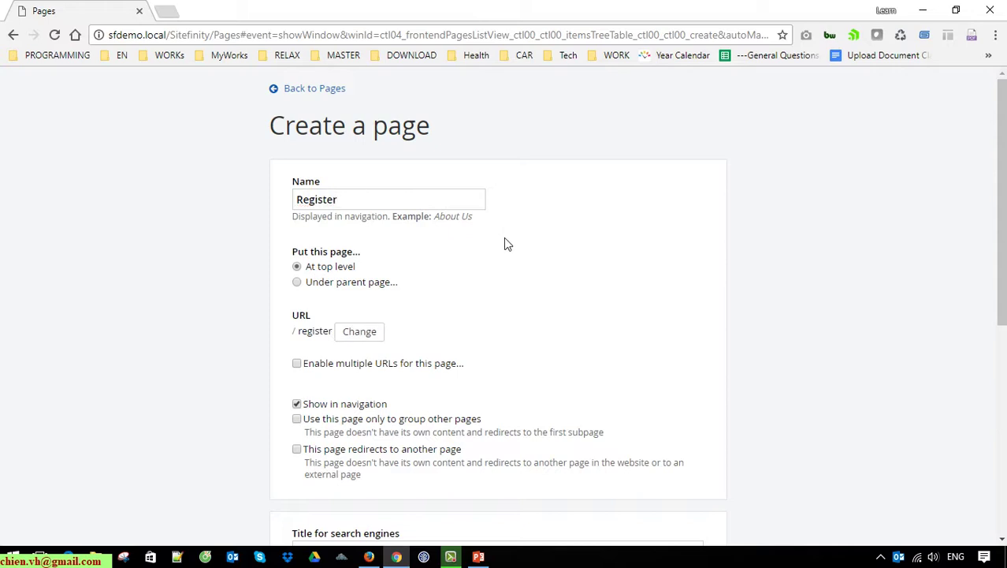
pyautogui.scroll(-4, 504, 238)
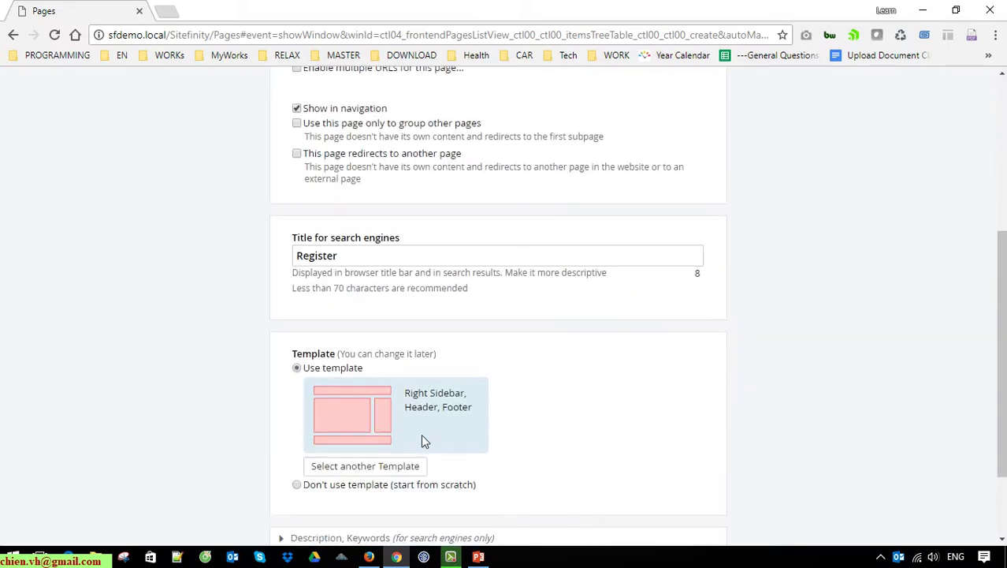
pyautogui.scroll(-2, 373, 438)
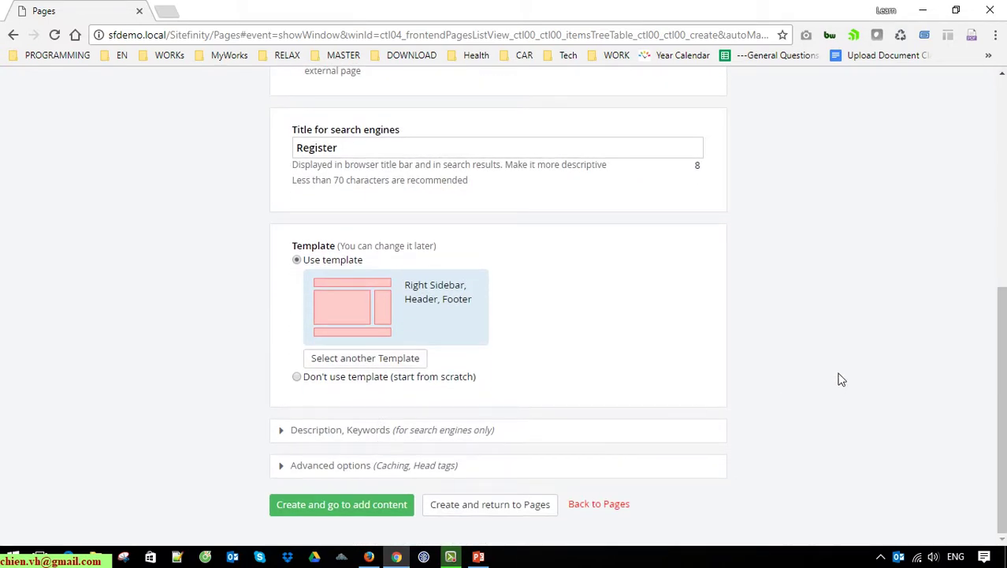
pyautogui.click(388, 506)
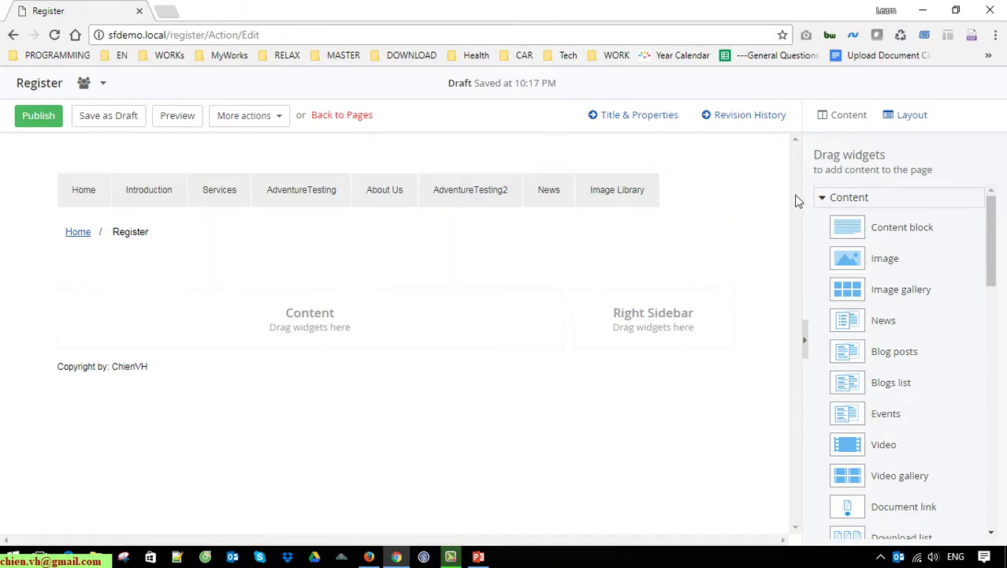
# Step: Save the Register page as a draft and return to the Pages list
pyautogui.click(119, 117)
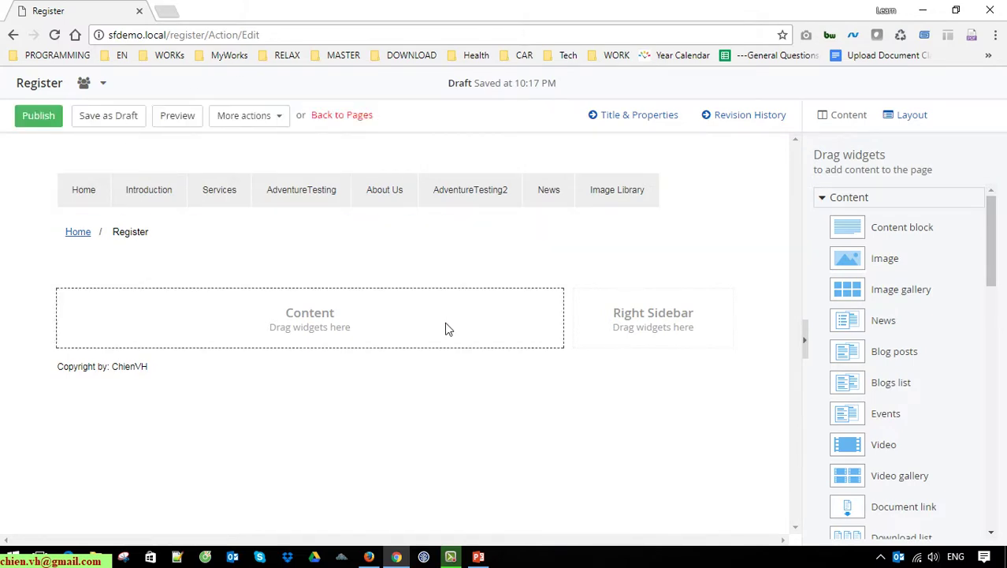
pyautogui.click(341, 116)
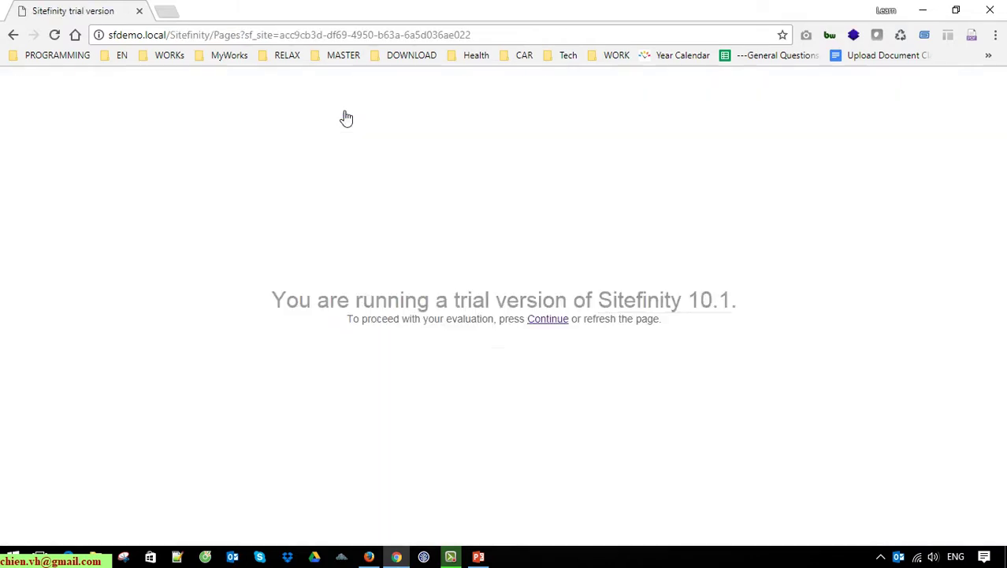
pyautogui.click(562, 325)
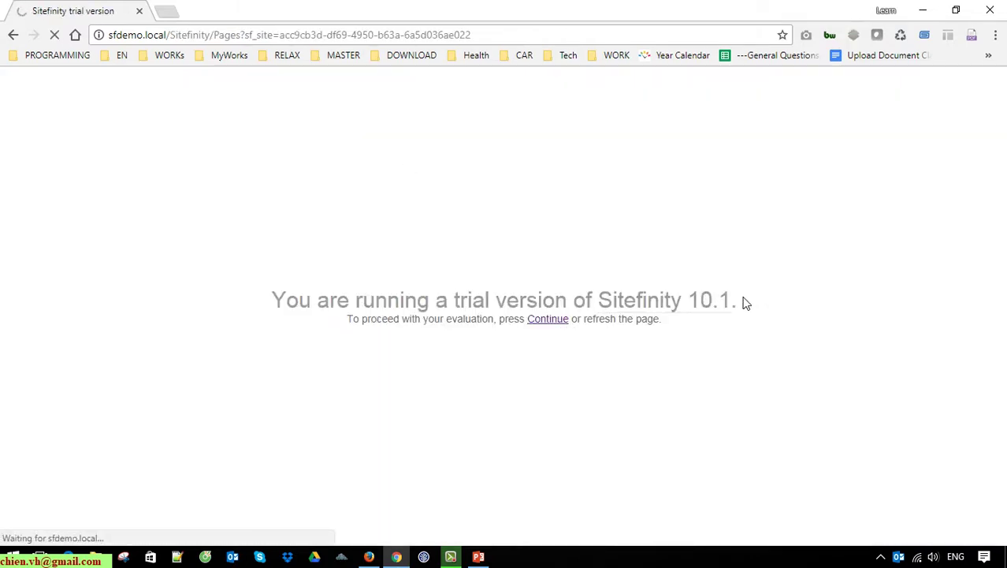
# Step: Open the Registration Form from Content > Forms, check its More actions, then go back to Forms
pyautogui.click(268, 89)
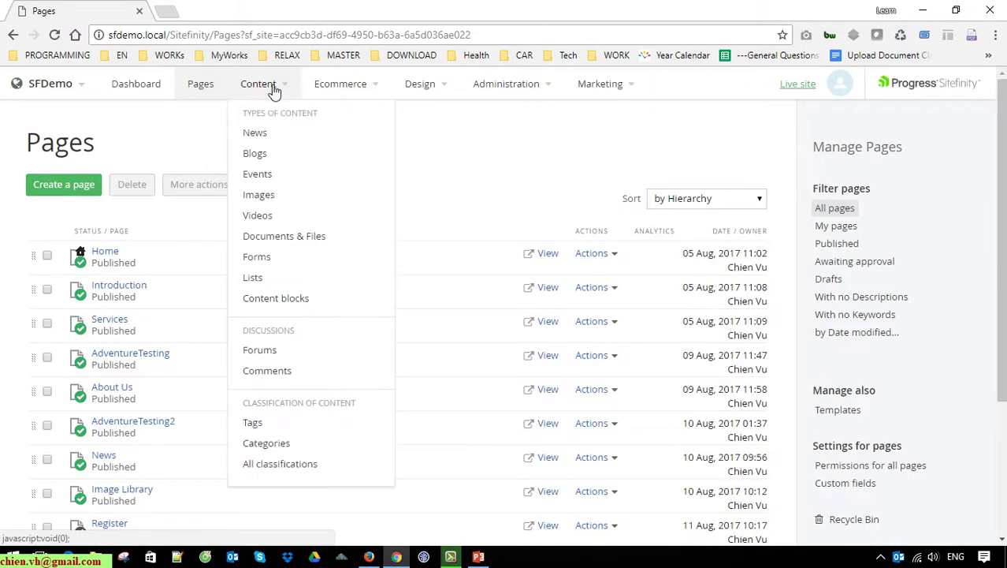
pyautogui.click(273, 259)
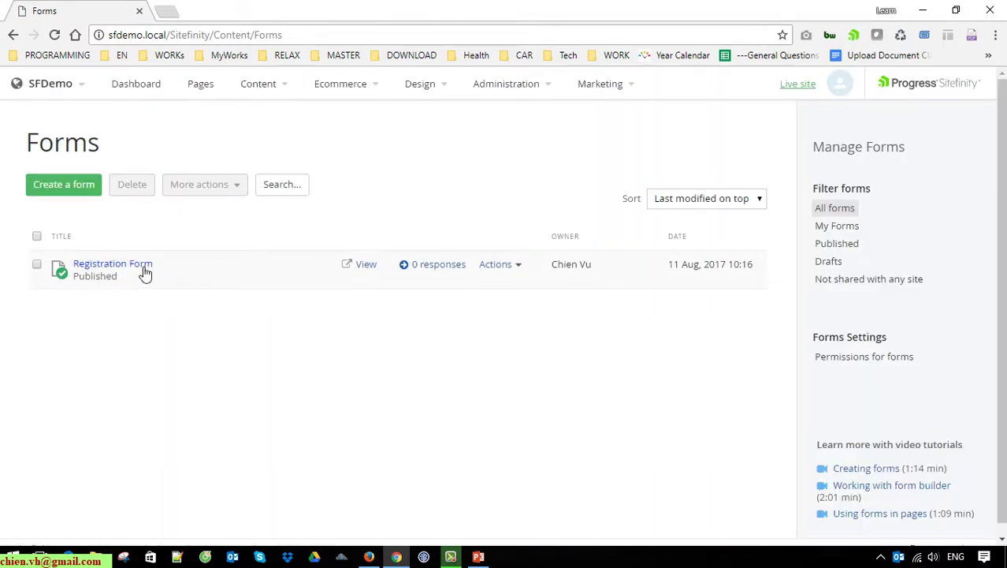
pyautogui.click(145, 273)
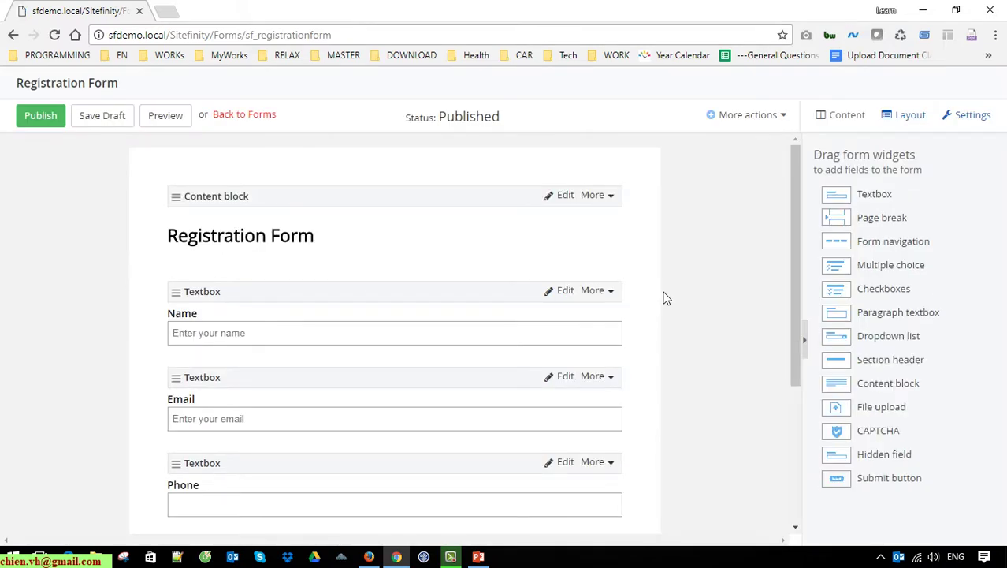
pyautogui.scroll(-3, 665, 299)
pyautogui.scroll(3, 665, 302)
pyautogui.click(784, 116)
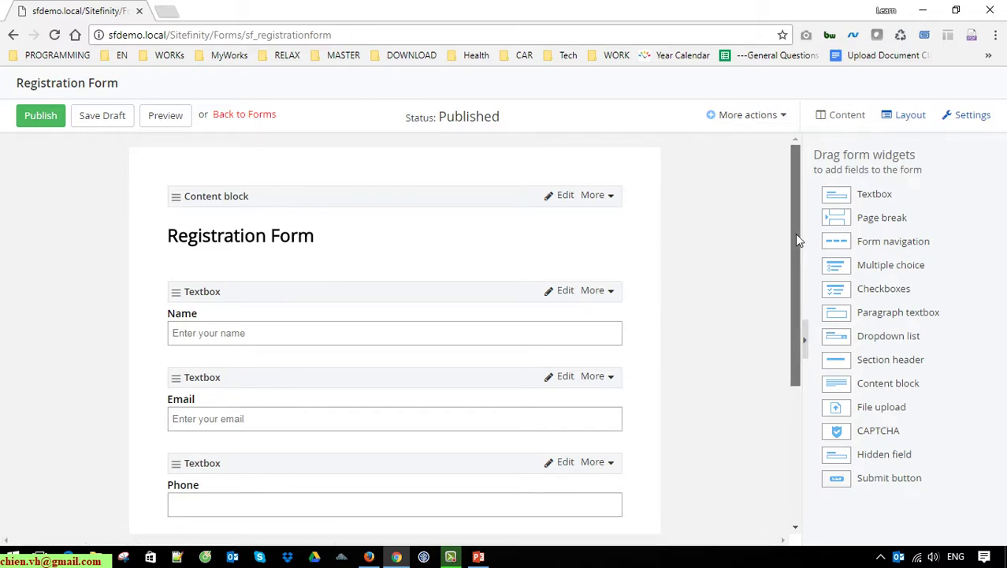
pyautogui.moveTo(794, 233); pyautogui.dragTo(792, 381)
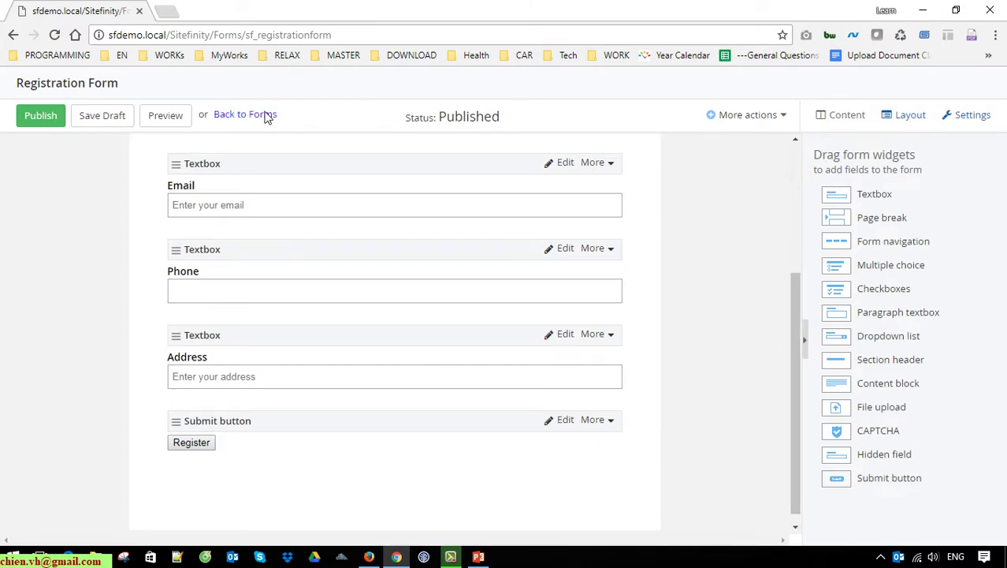
pyautogui.click(267, 116)
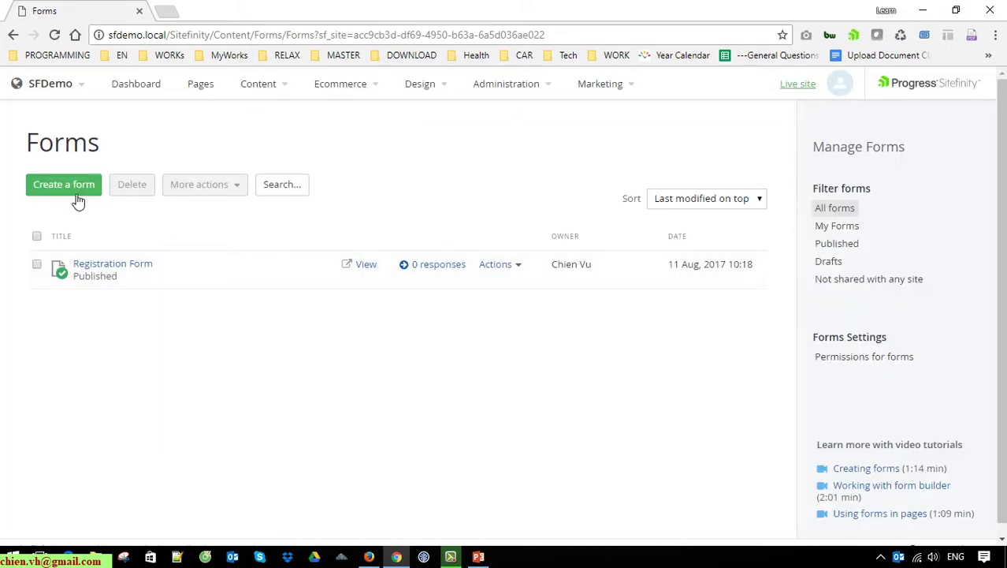
pyautogui.click(71, 193)
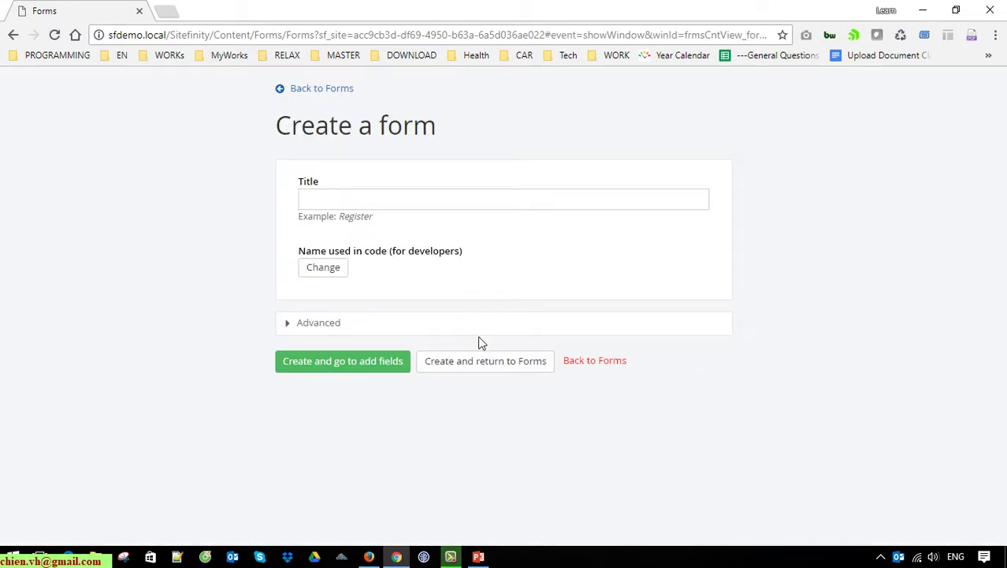
pyautogui.click(330, 322)
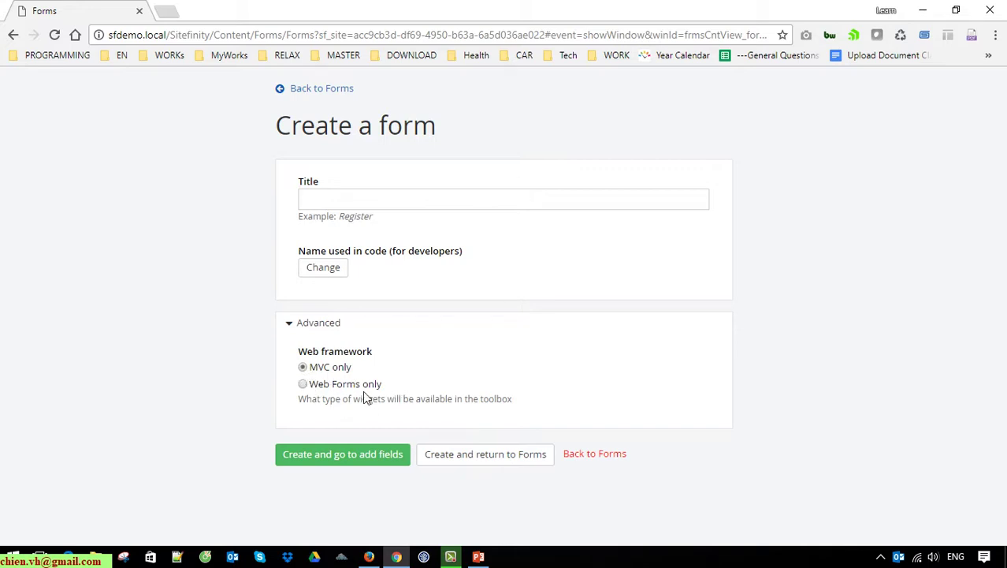
pyautogui.moveTo(387, 384); pyautogui.dragTo(331, 378)
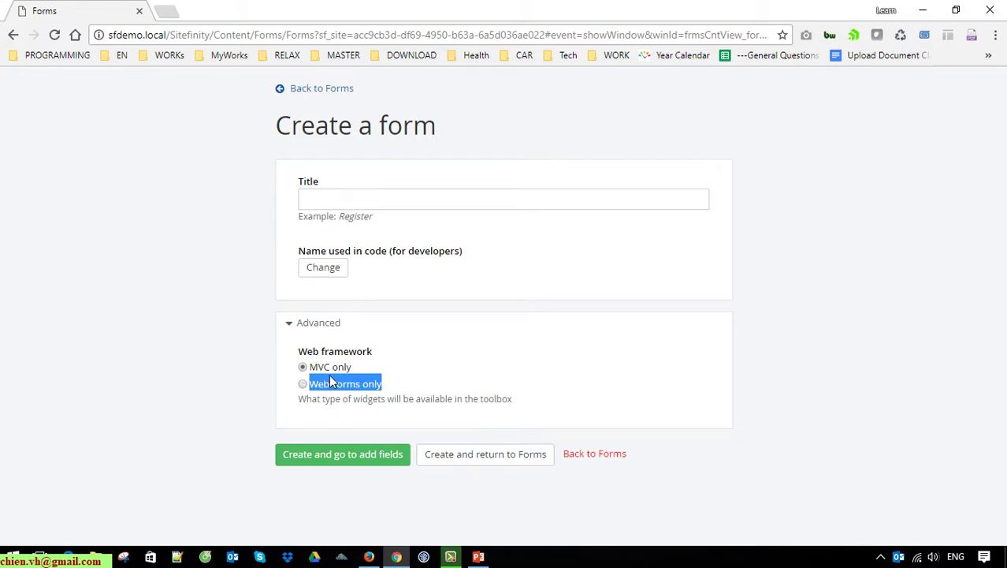
pyautogui.moveTo(404, 386); pyautogui.dragTo(302, 363)
pyautogui.click(486, 386)
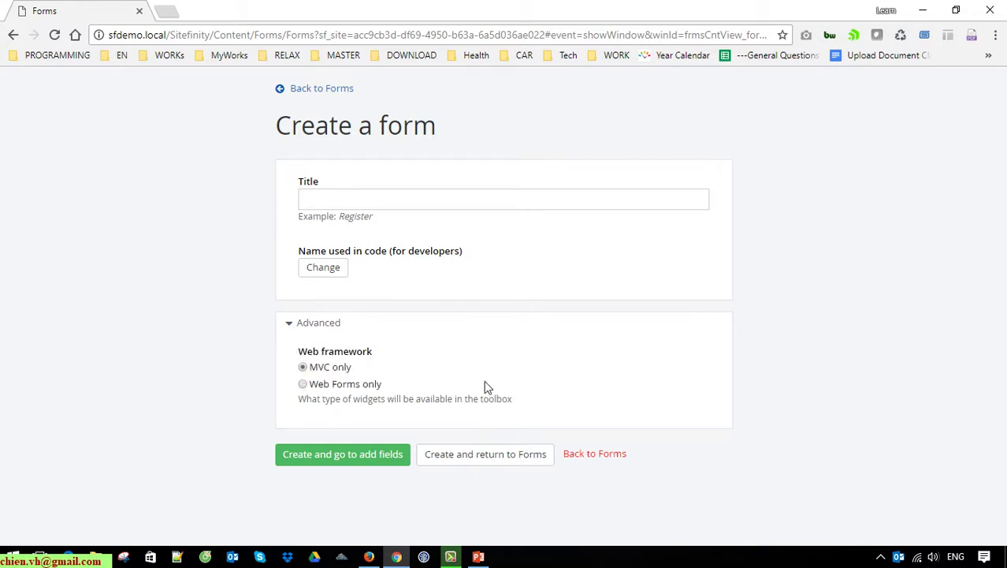
pyautogui.moveTo(382, 385); pyautogui.dragTo(331, 379)
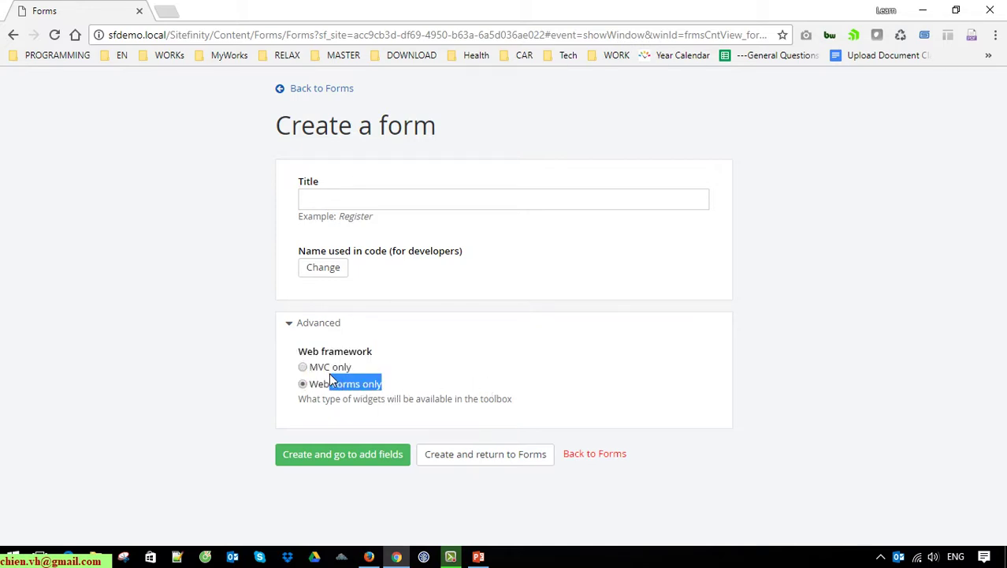
pyautogui.click(592, 456)
pyautogui.click(564, 167)
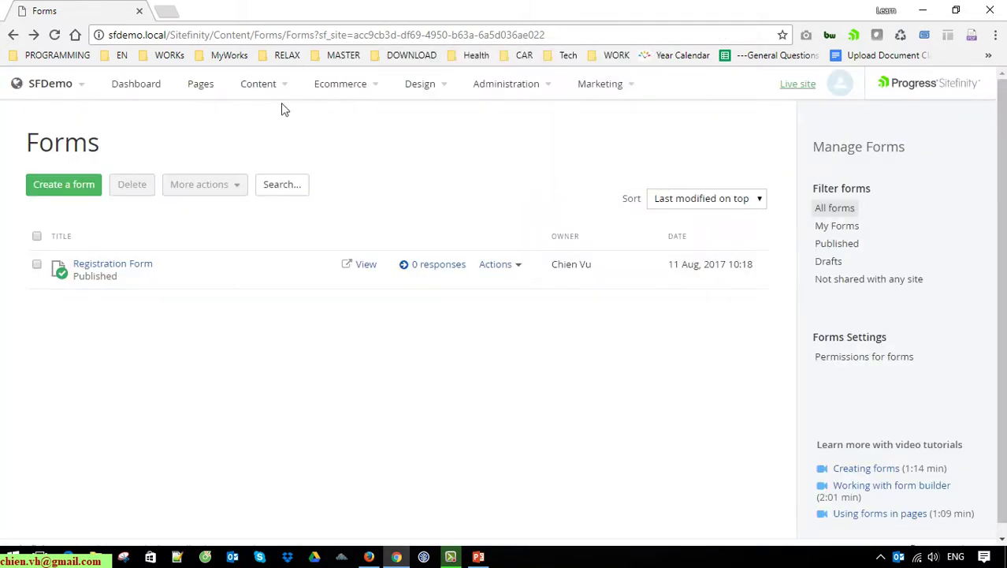
# Step: Open the draft Register page from the bottom of the Pages list for editing
pyautogui.click(200, 83)
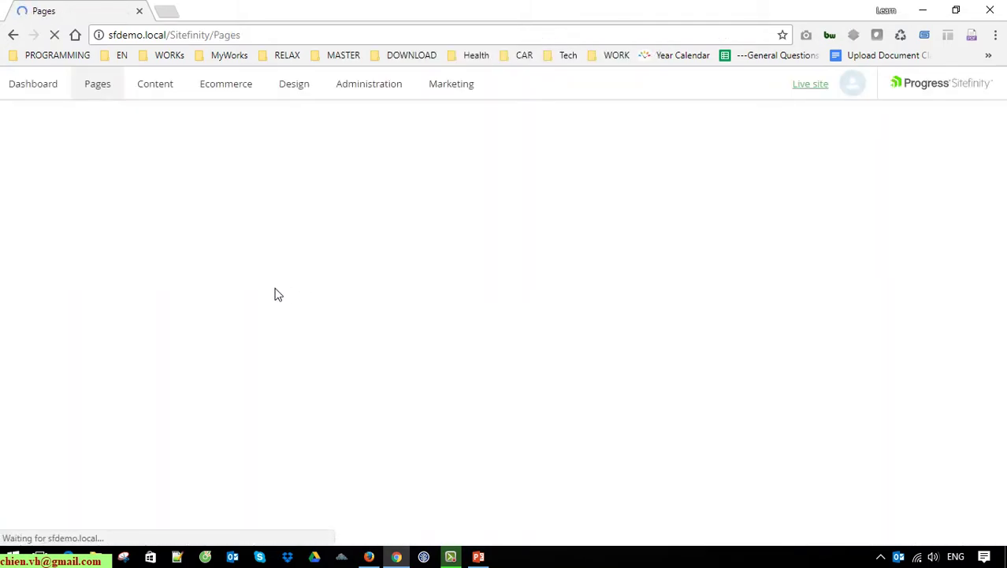
pyautogui.scroll(-3, 111, 378)
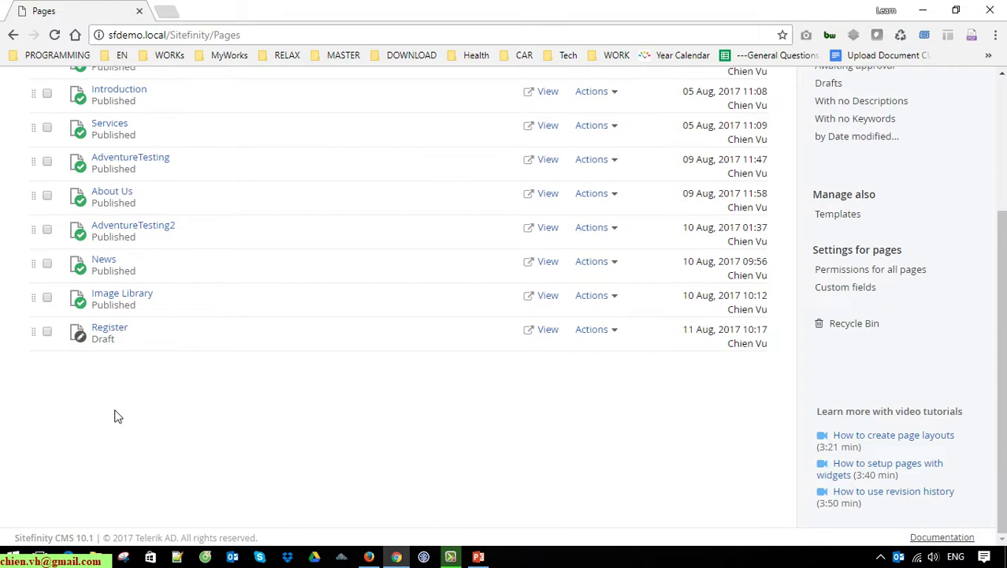
pyautogui.click(118, 328)
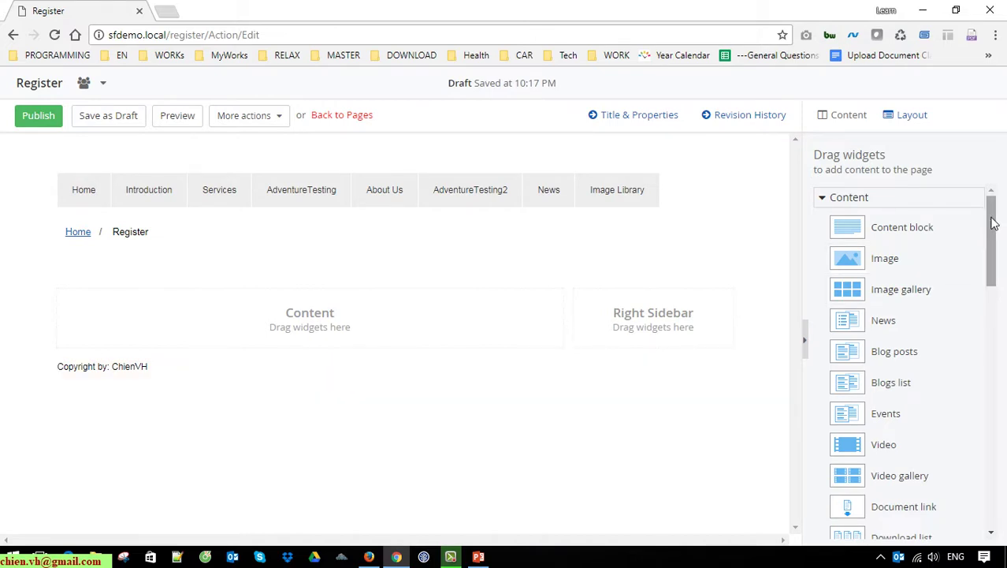
# Step: Drag the Form widget from the widgets panel into the Content placeholder
pyautogui.click(880, 200)
pyautogui.click(880, 201)
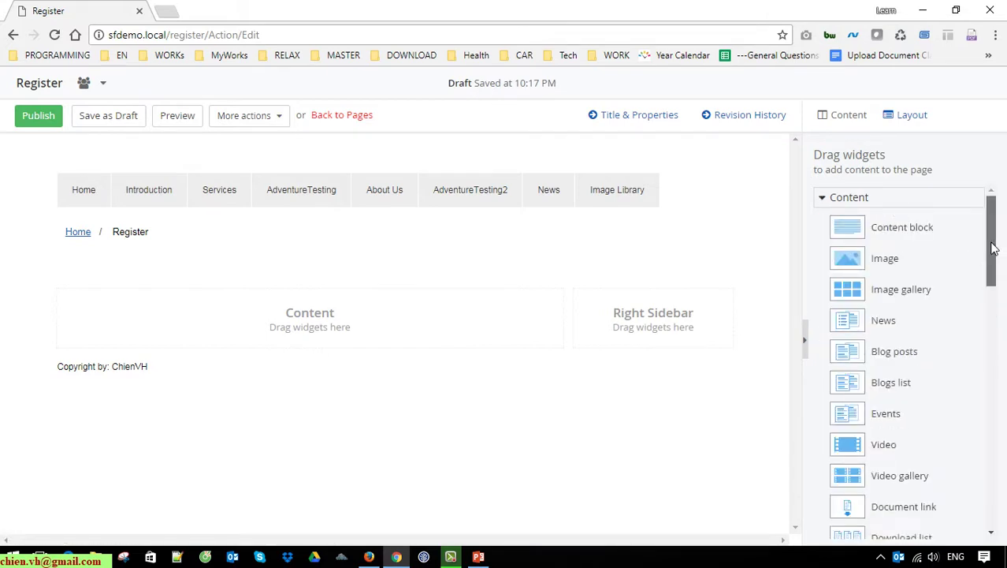
pyautogui.scroll(-1, 996, 258)
pyautogui.scroll(-3, 996, 257)
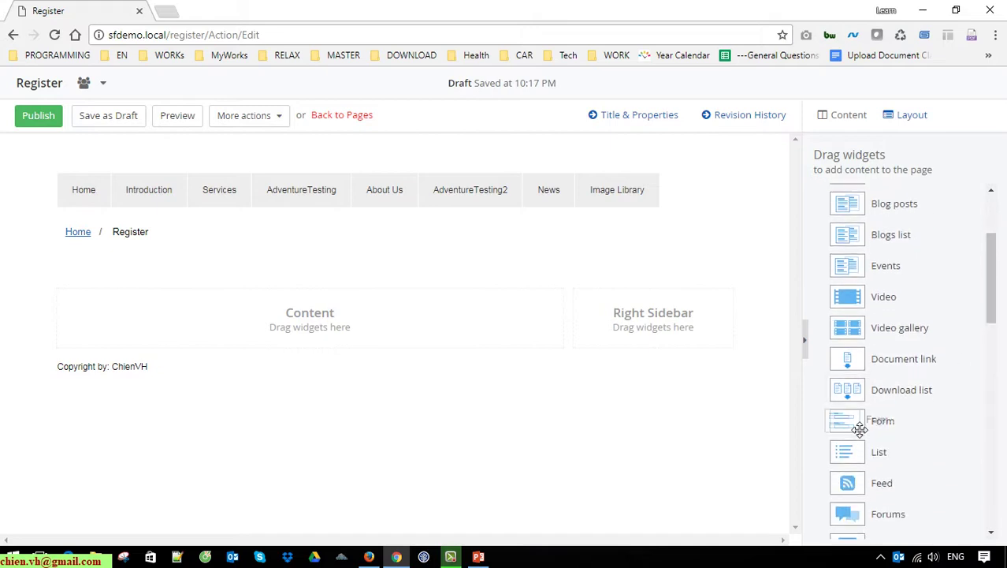
pyautogui.moveTo(876, 432); pyautogui.dragTo(334, 321)
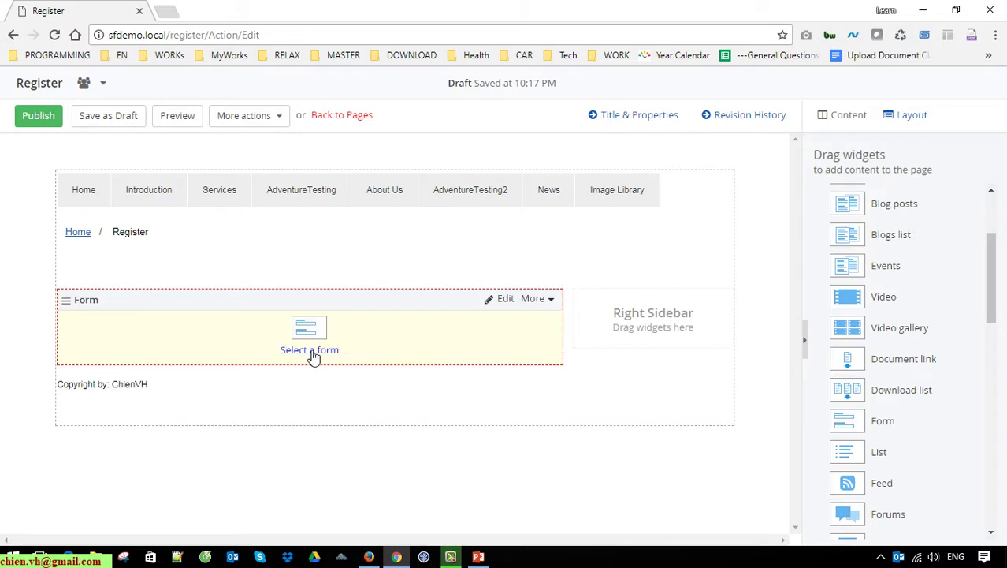
# Step: Look at the form picker and its Settings, then close it without choosing a form
pyautogui.click(309, 352)
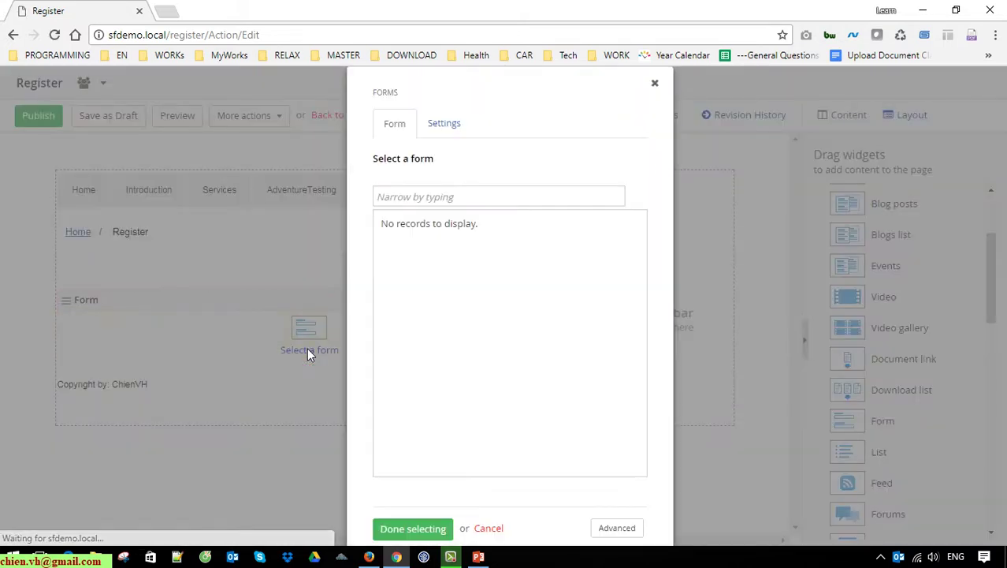
pyautogui.moveTo(478, 224); pyautogui.dragTo(380, 211)
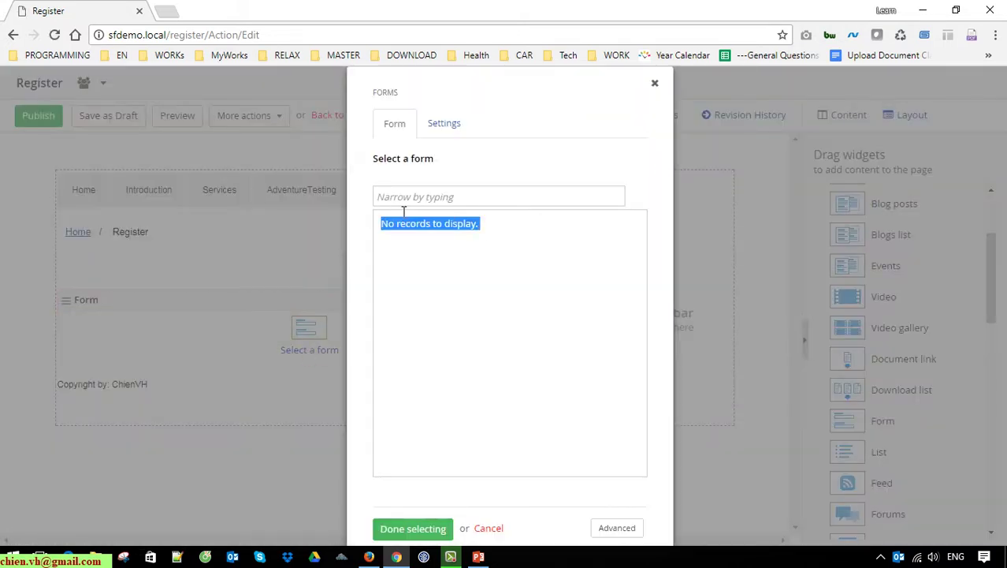
pyautogui.click(483, 268)
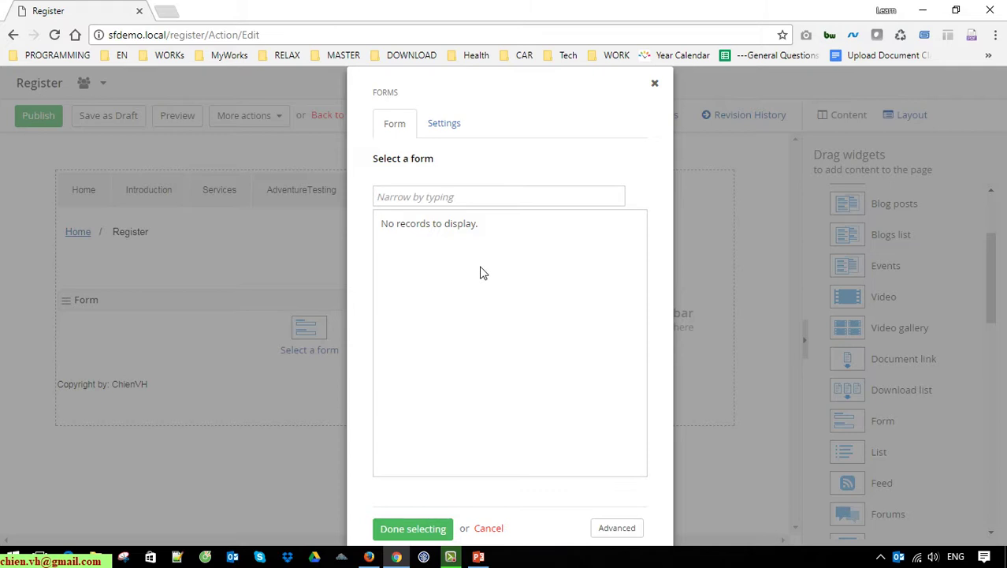
pyautogui.click(454, 128)
pyautogui.click(643, 84)
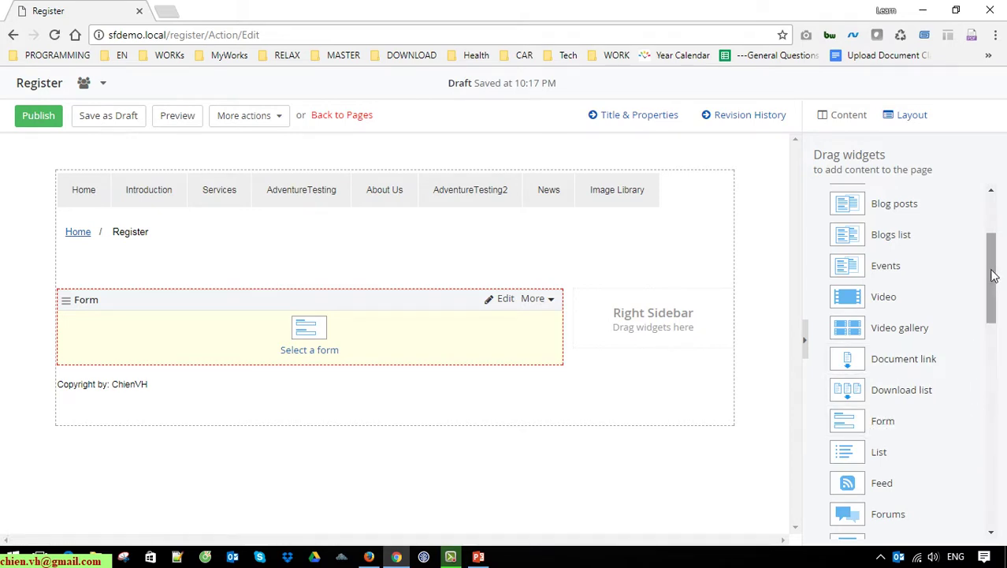
# Step: Delete the Form widget via More > Delete and drag the MVC Form widget into Content
pyautogui.moveTo(996, 283); pyautogui.dragTo(994, 387)
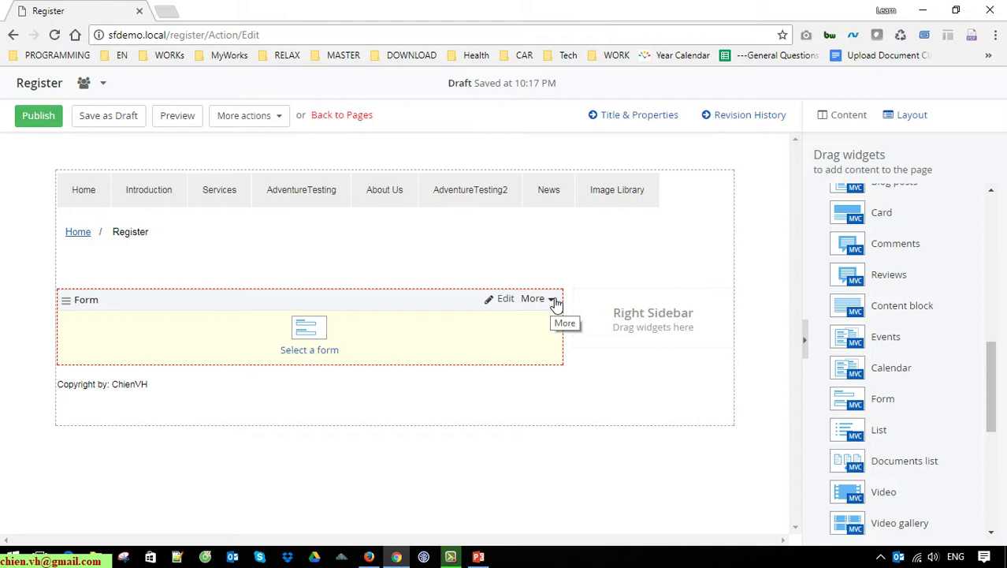
pyautogui.click(553, 300)
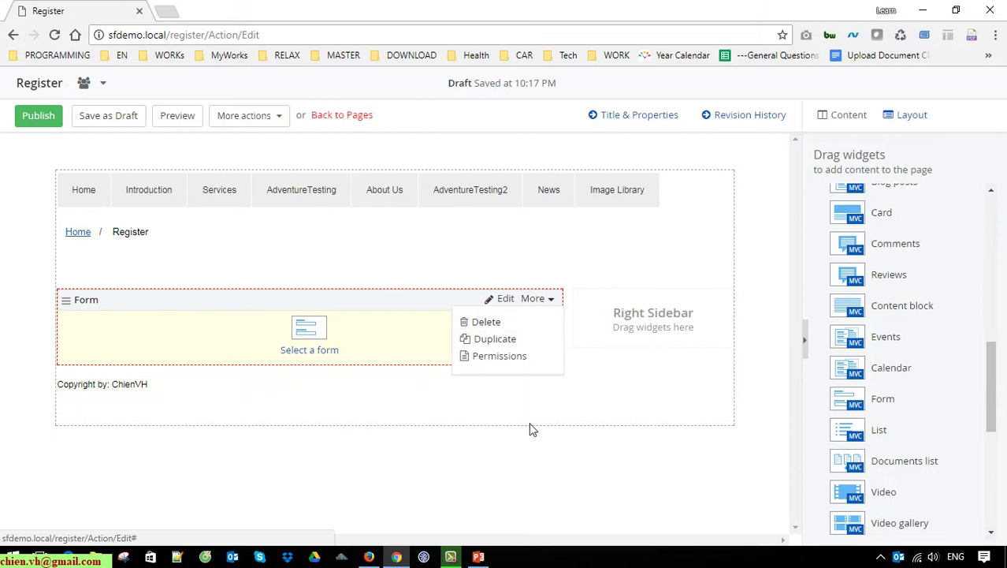
pyautogui.click(495, 323)
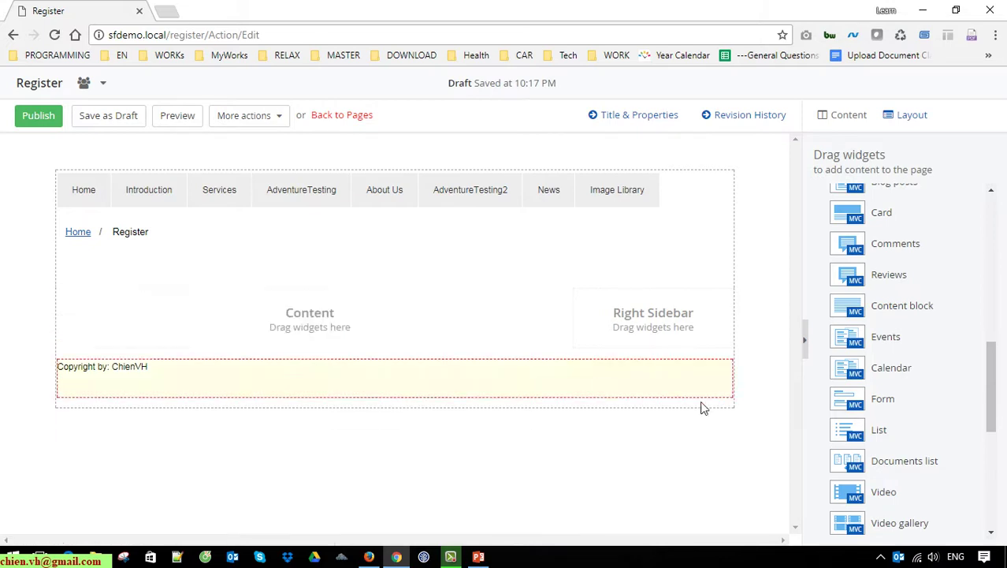
pyautogui.moveTo(858, 406); pyautogui.dragTo(311, 320)
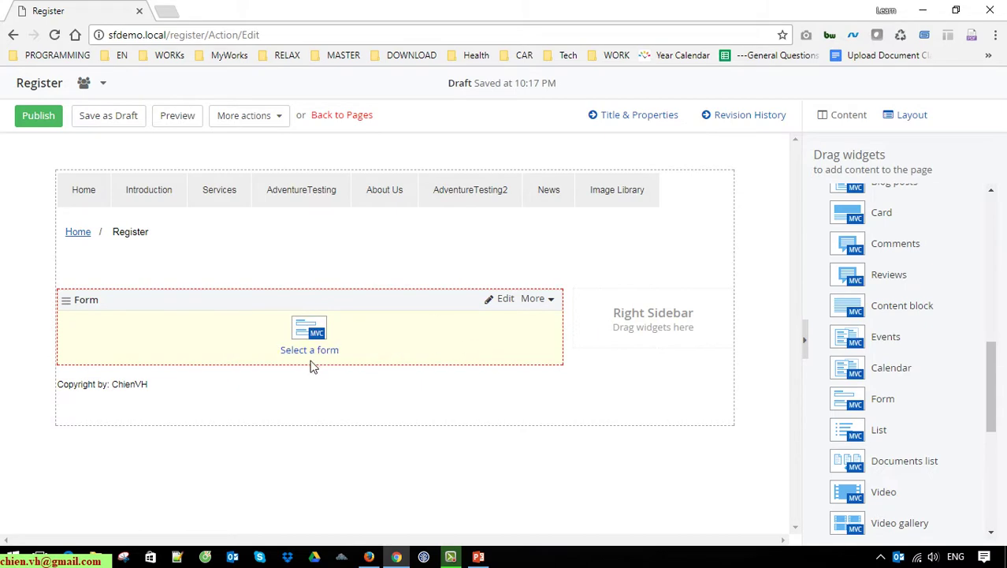
# Step: Select Registration Form for the MVC Form widget and review its advanced CSS classes option
pyautogui.click(318, 355)
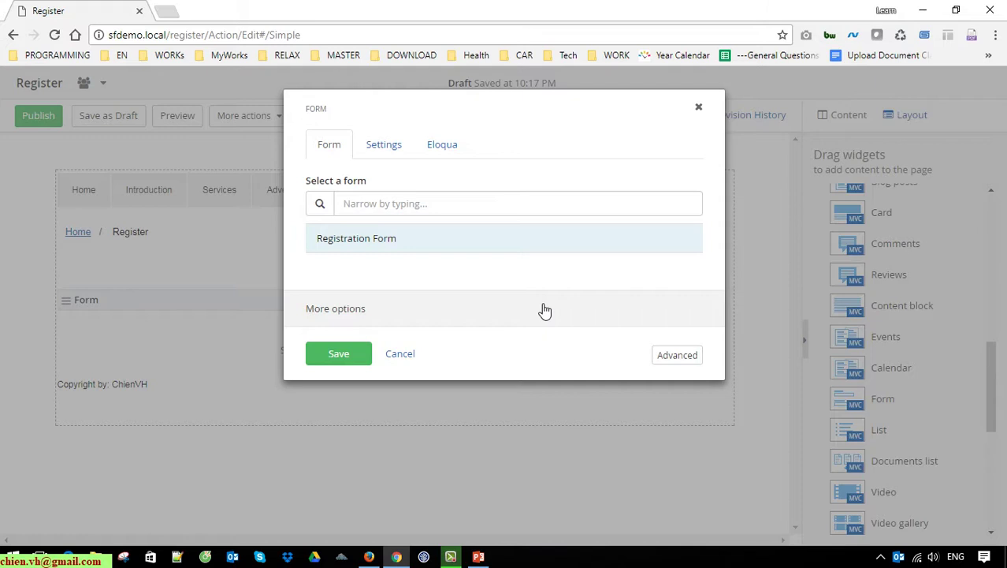
pyautogui.click(356, 315)
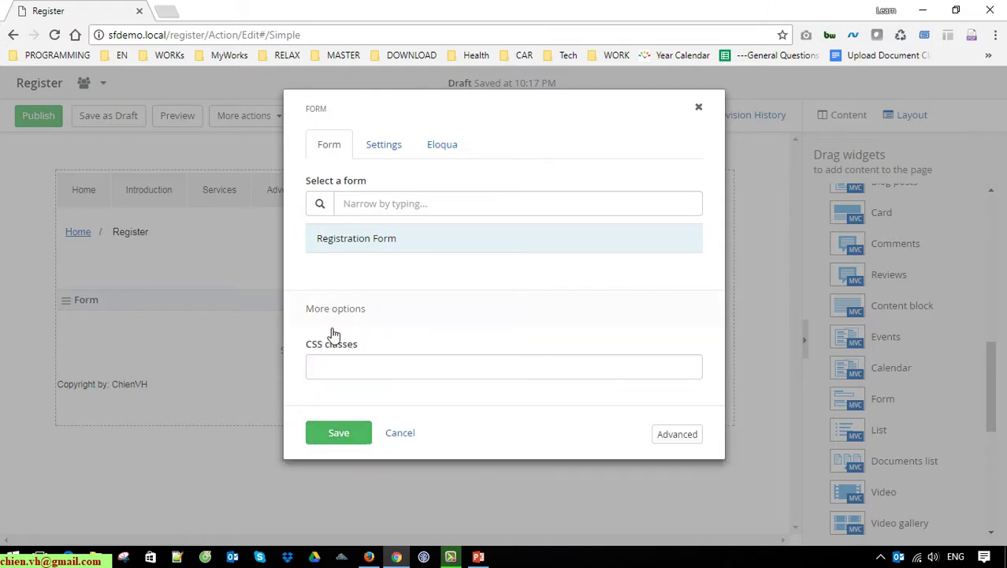
pyautogui.click(345, 373)
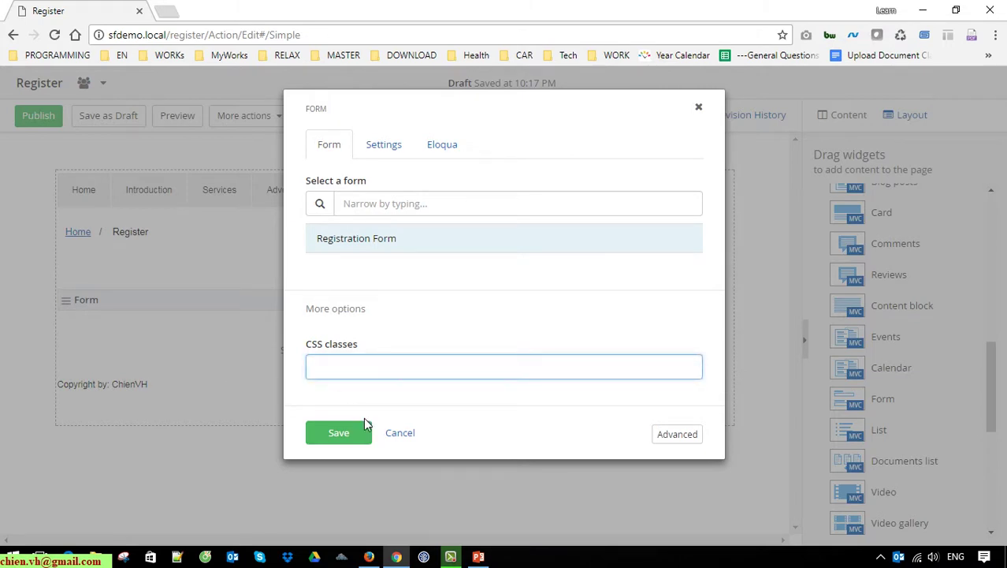
# Step: Enable Use custom confirmation in Settings, save the widget, and close the reopened dialog
pyautogui.click(381, 150)
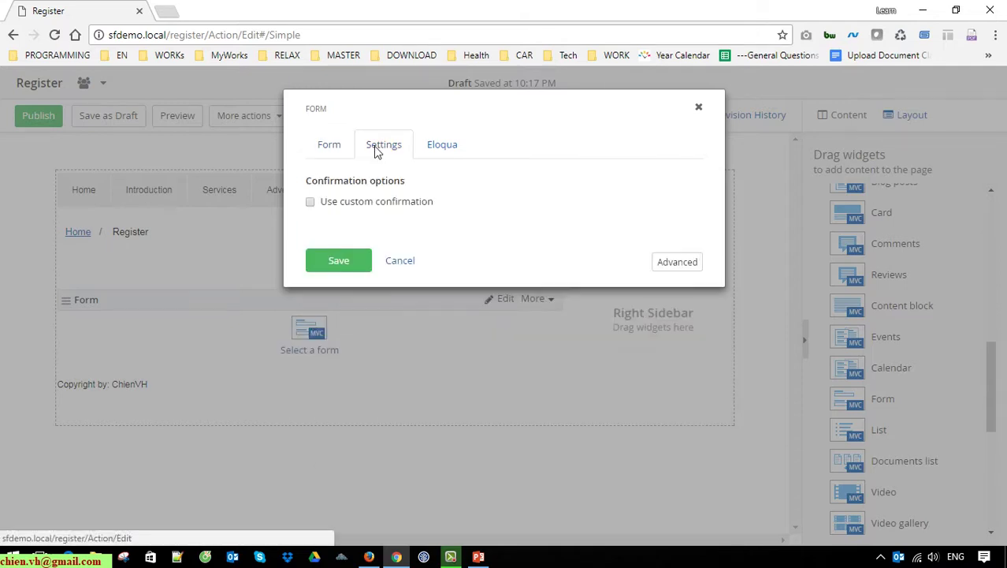
pyautogui.click(310, 203)
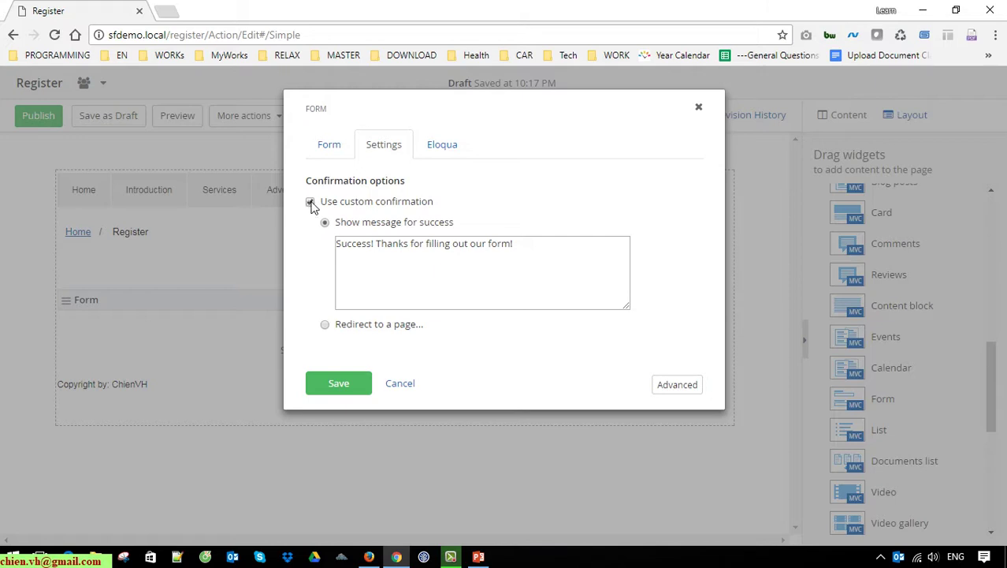
pyautogui.moveTo(514, 244); pyautogui.dragTo(339, 244)
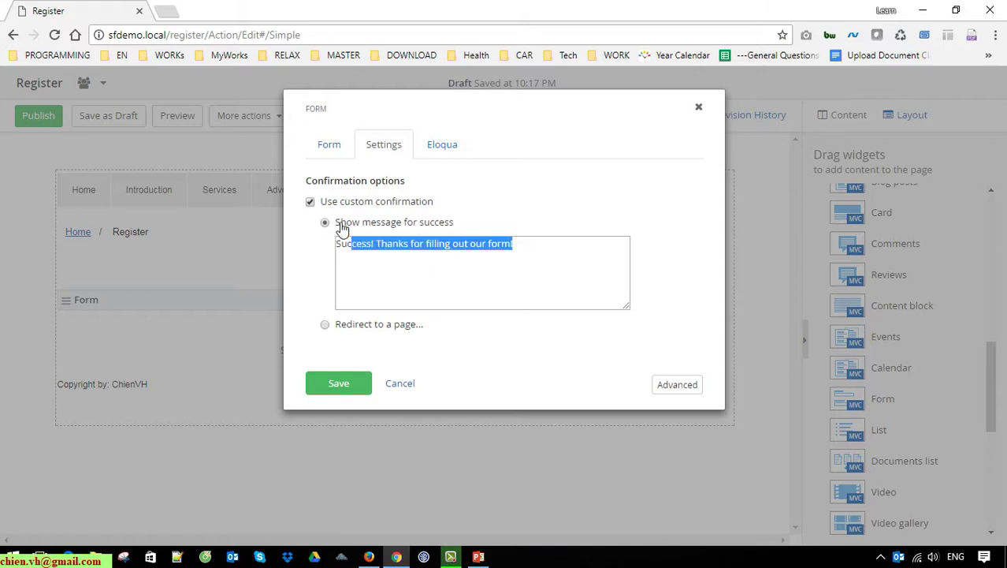
pyautogui.click(546, 267)
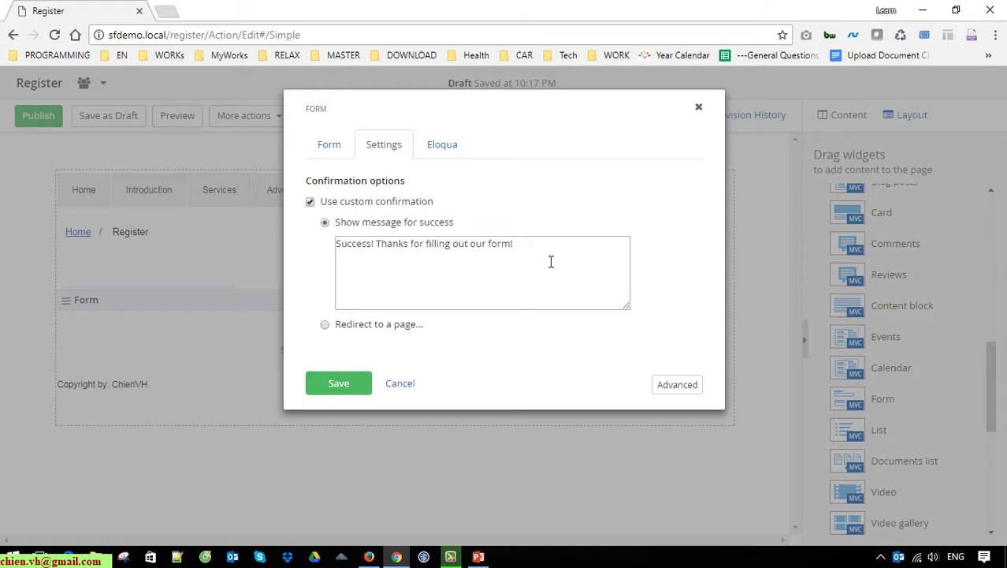
pyautogui.moveTo(556, 258); pyautogui.dragTo(288, 216)
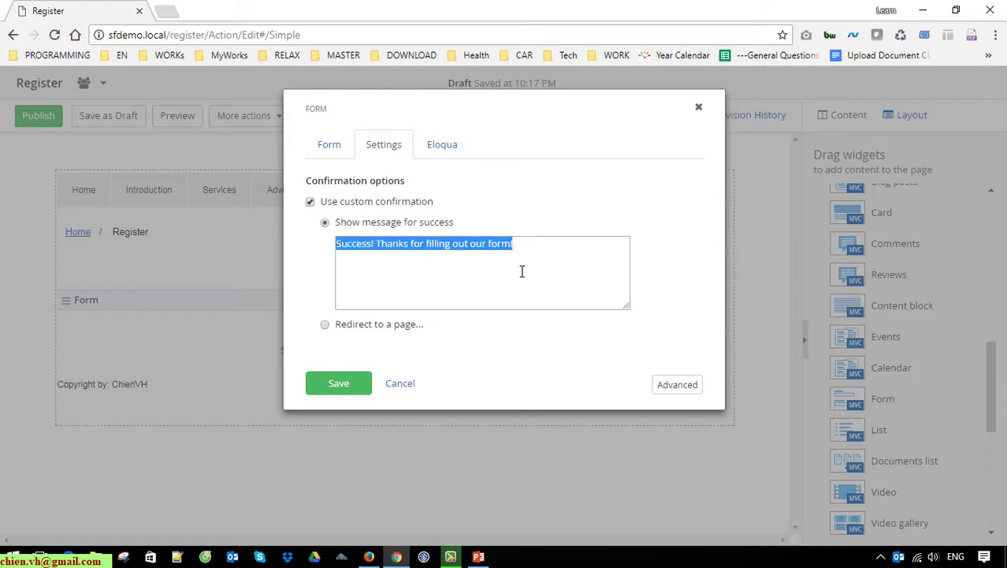
pyautogui.click(555, 264)
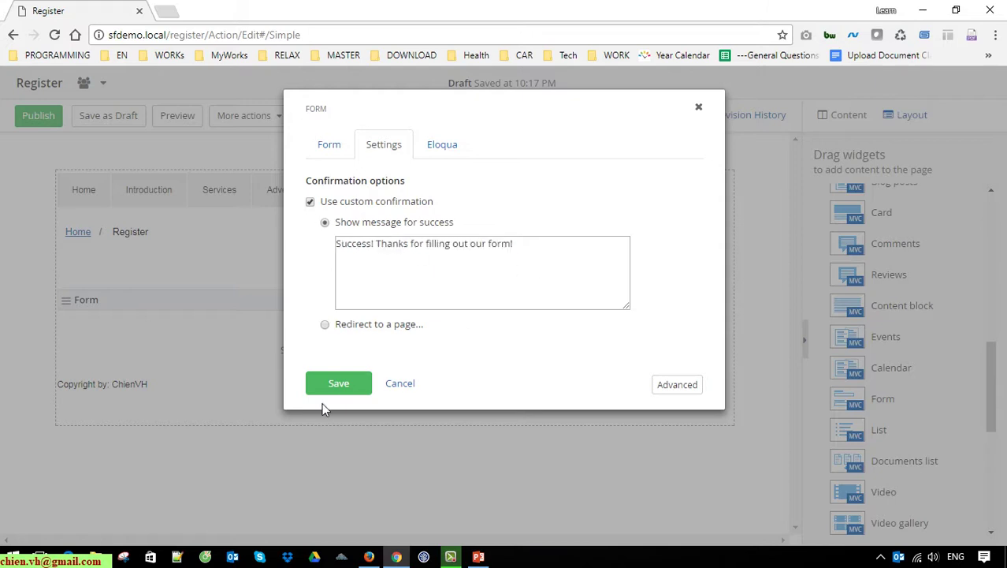
pyautogui.click(339, 382)
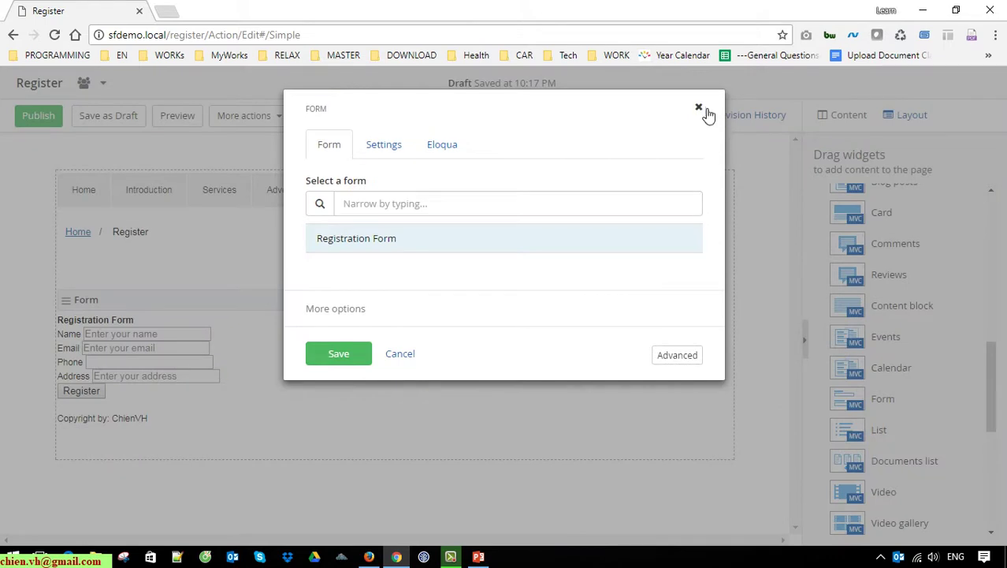
pyautogui.click(703, 108)
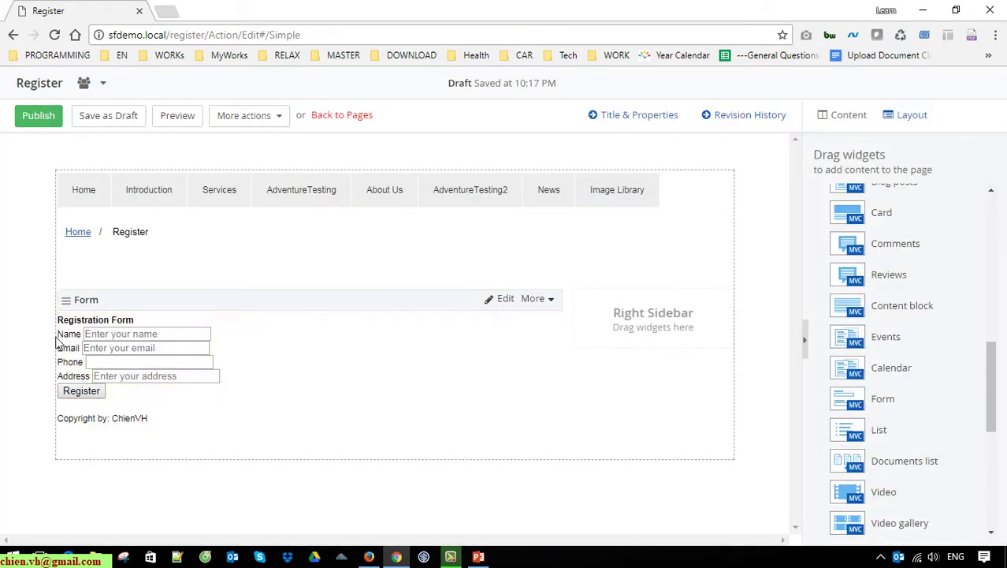
# Step: Publish the Register page and view it live at sfdemo.local/register in the new tab
pyautogui.moveTo(68, 311); pyautogui.dragTo(68, 298)
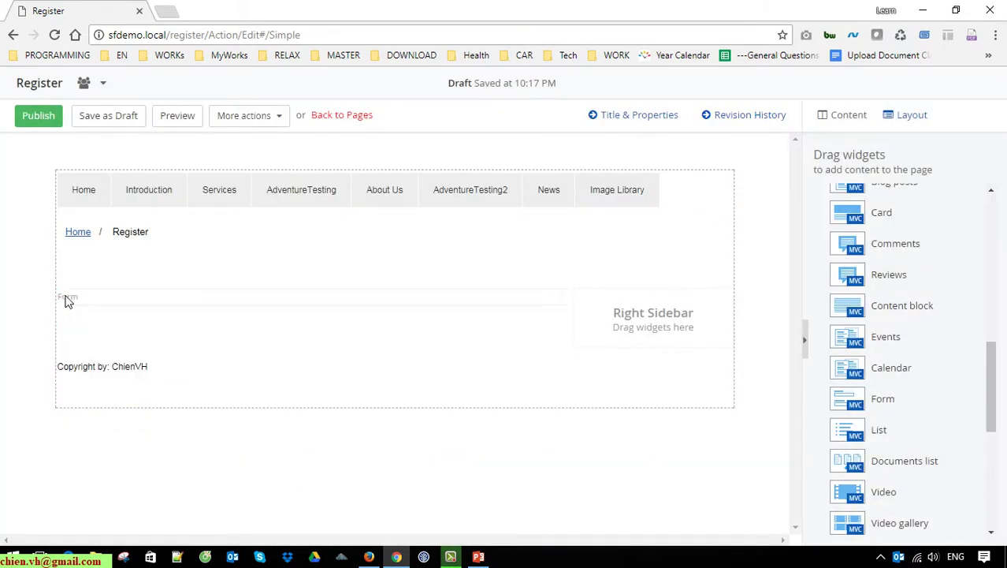
pyautogui.click(46, 117)
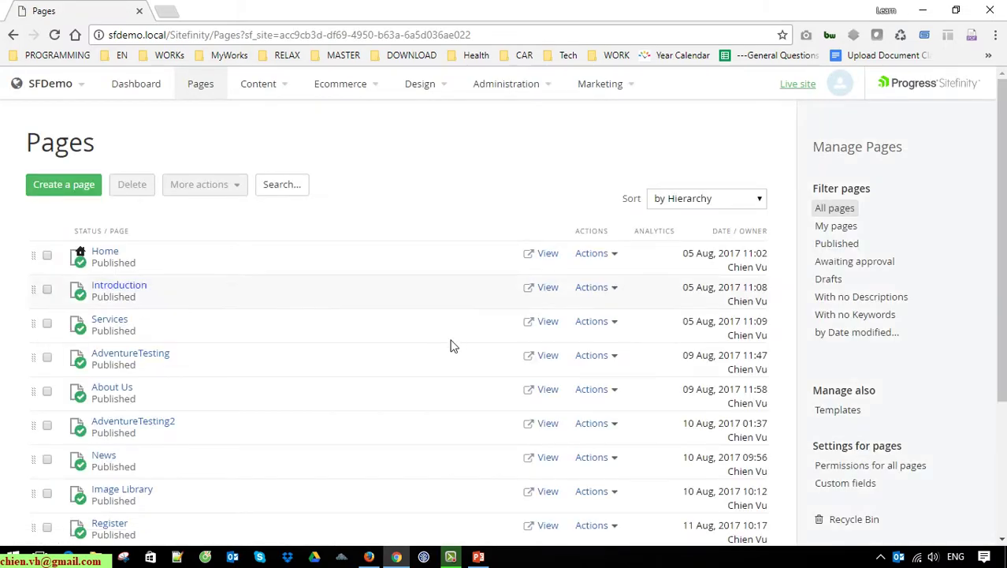
pyautogui.scroll(-3, 328, 428)
pyautogui.click(558, 336)
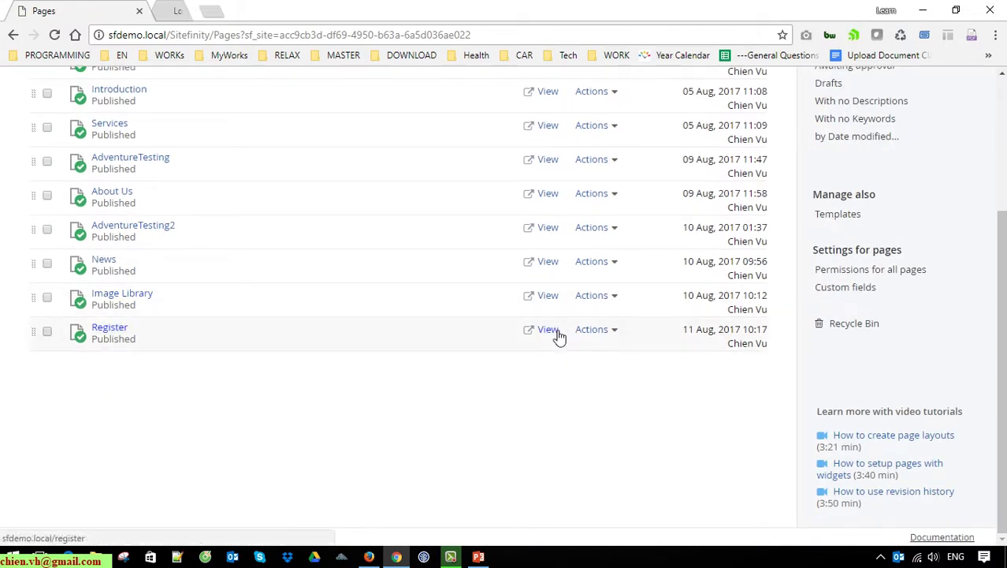
pyautogui.click(236, 11)
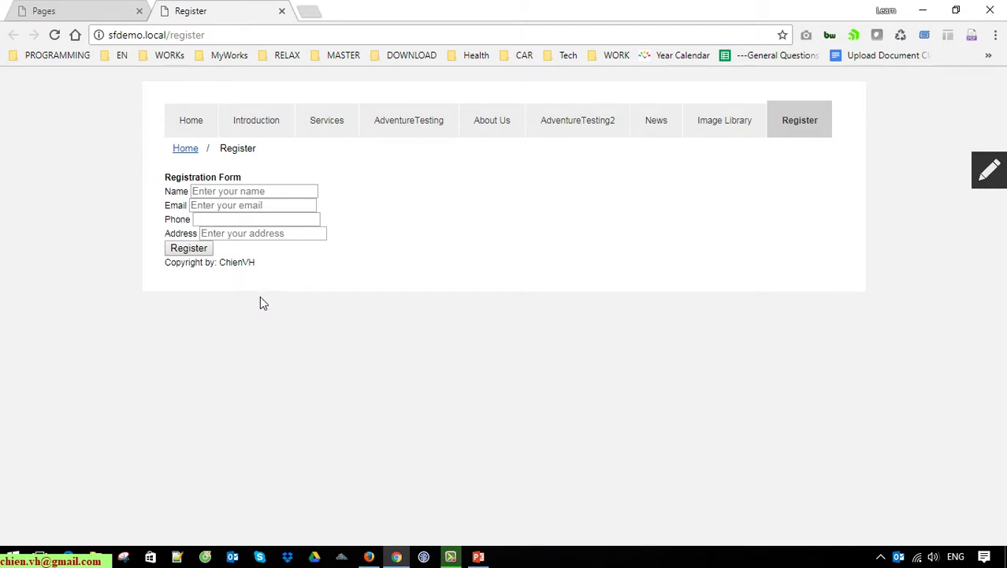
# Step: Try submitting the registration form with all fields empty
pyautogui.click(243, 194)
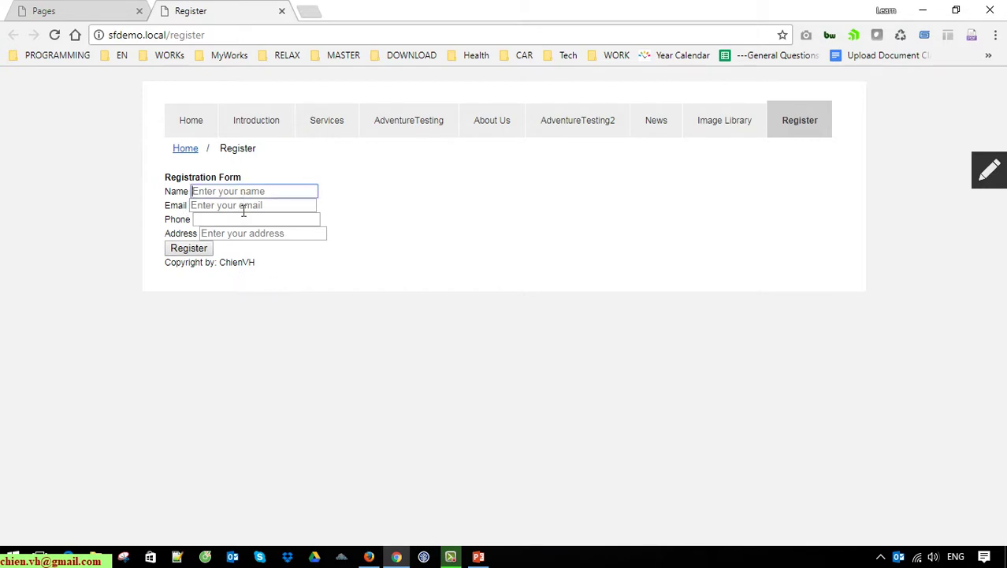
pyautogui.click(243, 207)
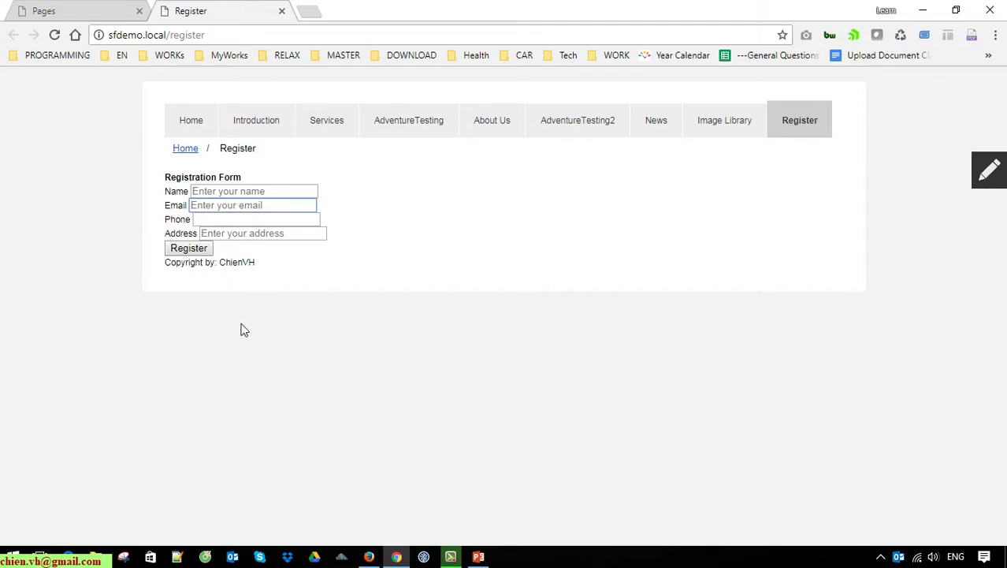
pyautogui.click(189, 248)
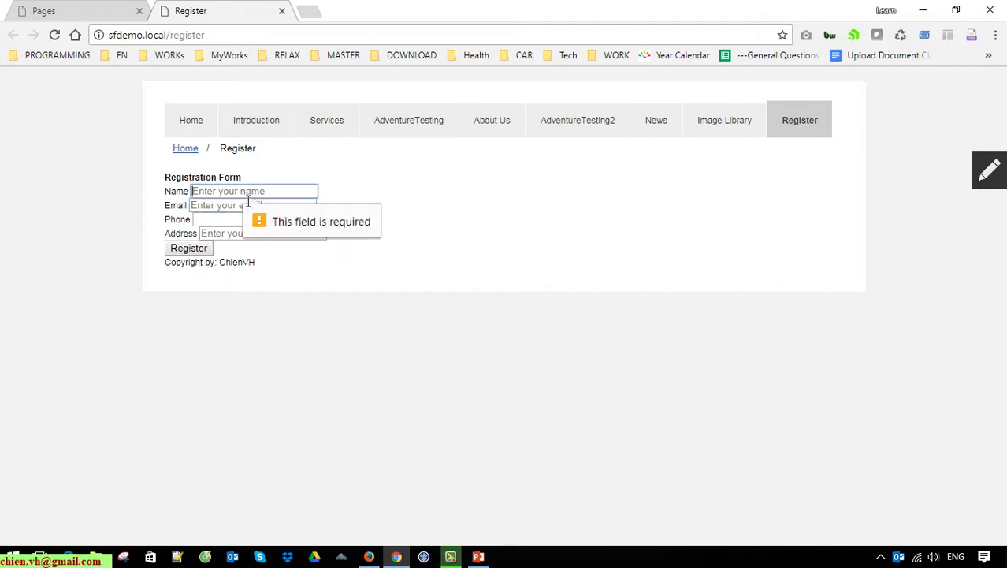
# Step: Fill the form from a saved autofill profile, clear Email, and set Address to 'ABC'
pyautogui.click(216, 196)
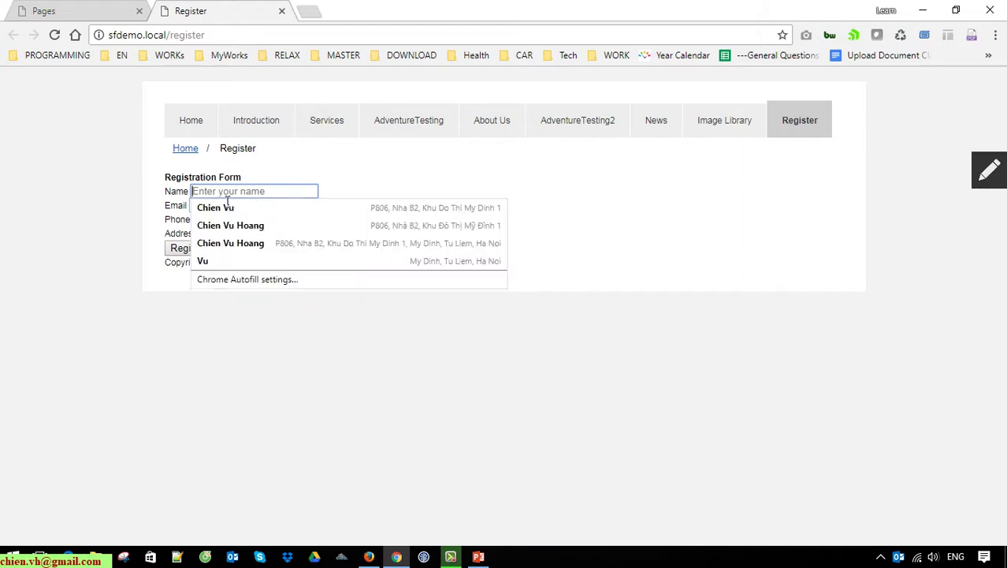
pyautogui.press('Escape')
pyautogui.click(265, 196)
pyautogui.click(251, 209)
pyautogui.click(306, 210)
pyautogui.moveTo(306, 210); pyautogui.dragTo(128, 195)
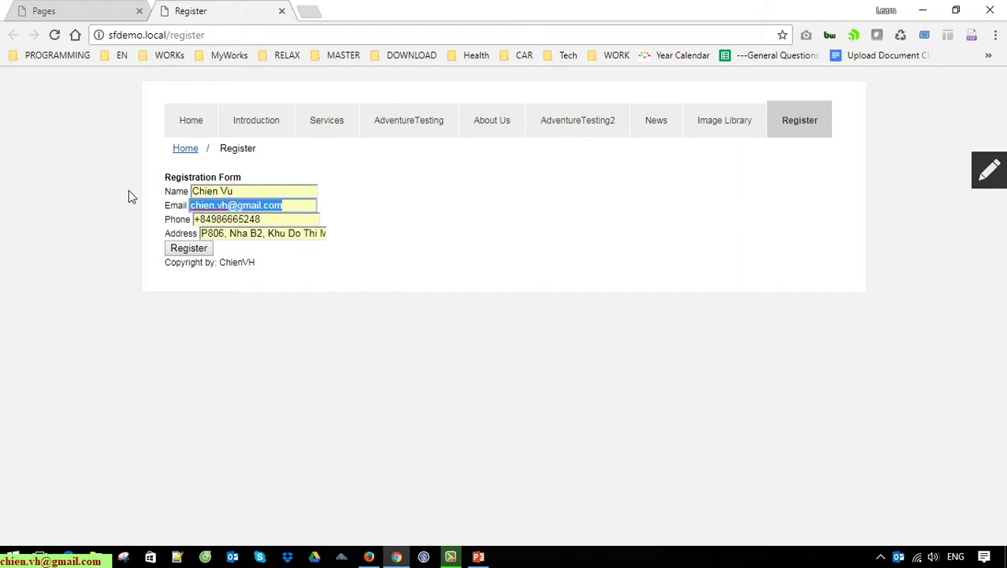
pyautogui.press('BackSpace')
pyautogui.moveTo(202, 233); pyautogui.dragTo(365, 258)
pyautogui.press('BackSpace')
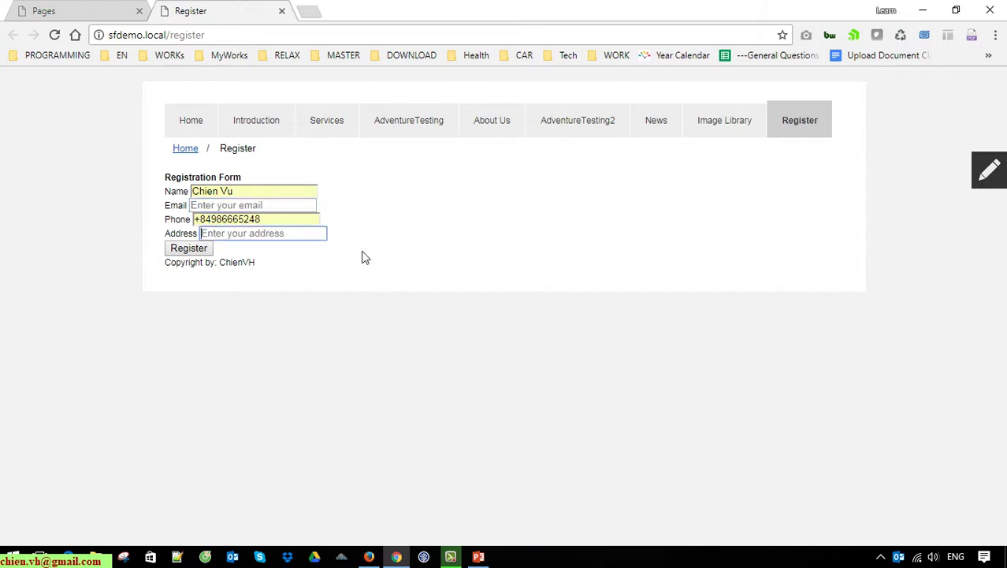
pyautogui.write('ABC')
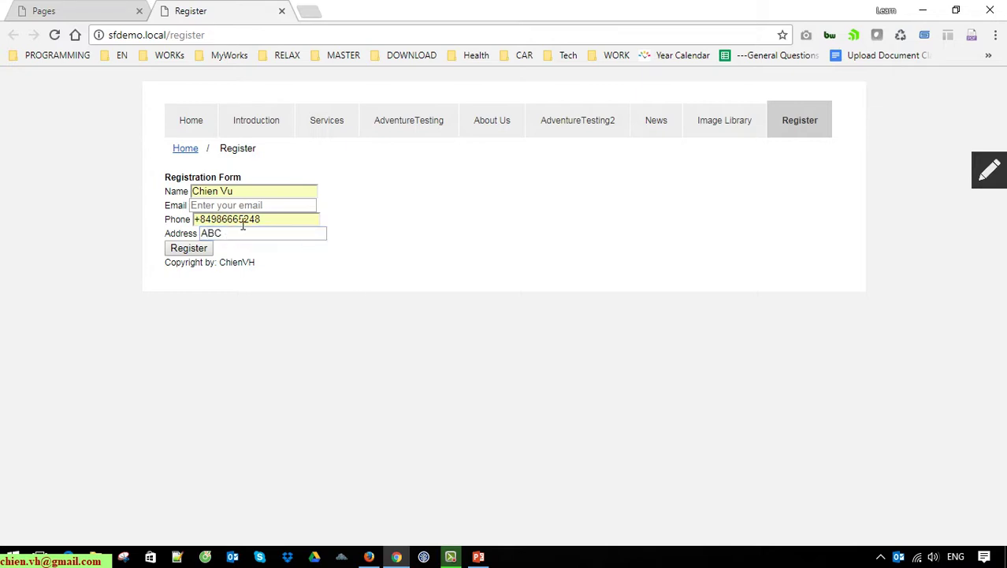
# Step: Test validation by submitting with Email blank, then with an invalid email, and clear it
pyautogui.click(189, 251)
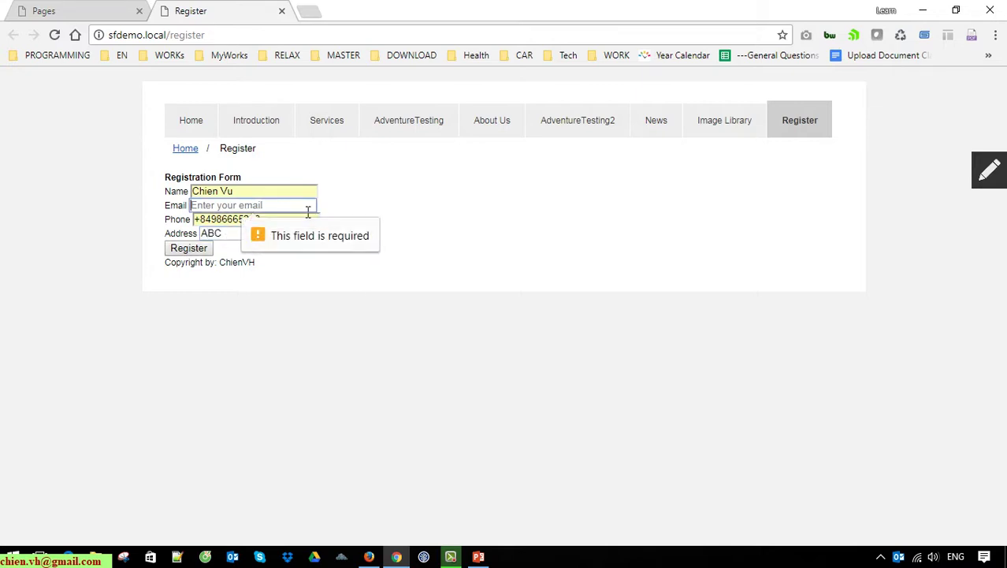
pyautogui.write('c')
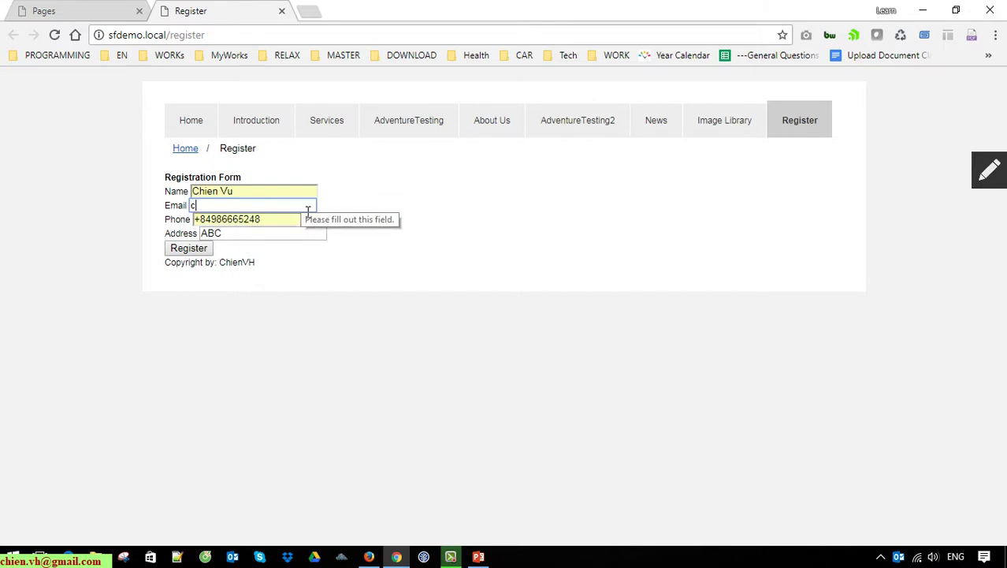
pyautogui.write('hien')
pyautogui.write('.')
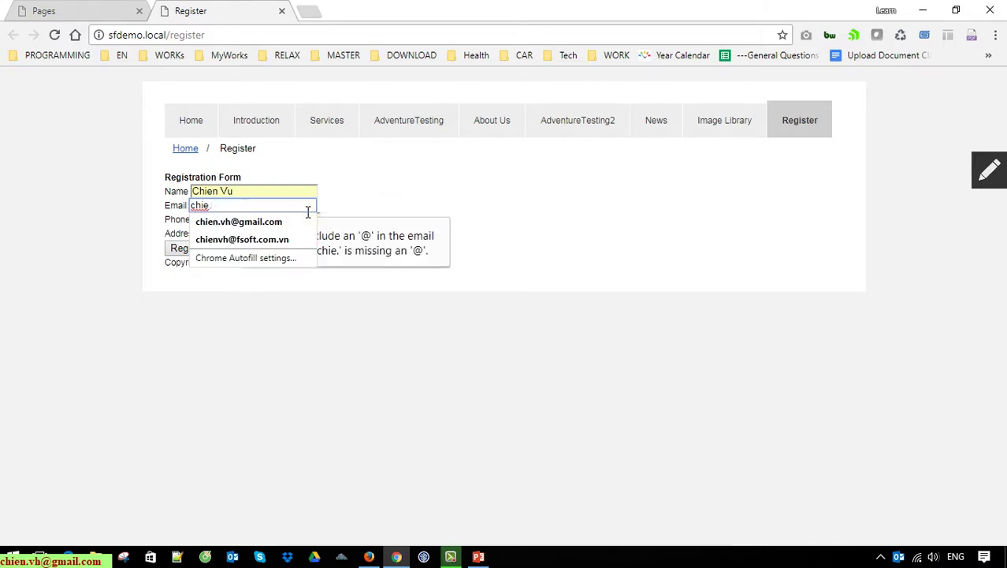
pyautogui.write('fadf')
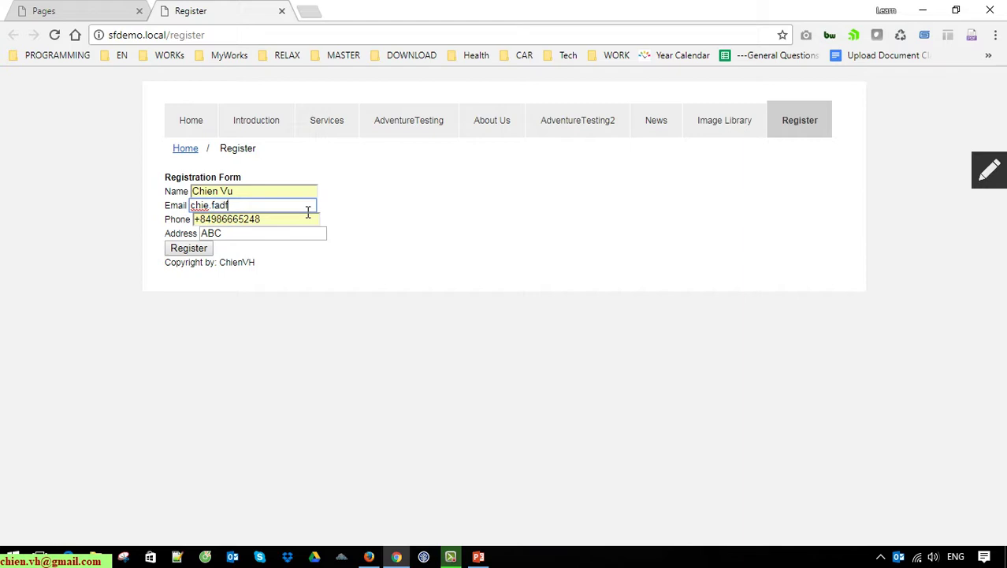
pyautogui.write('dsafdsfdsafdsfdsfsdfsdfd')
pyautogui.press('Return')
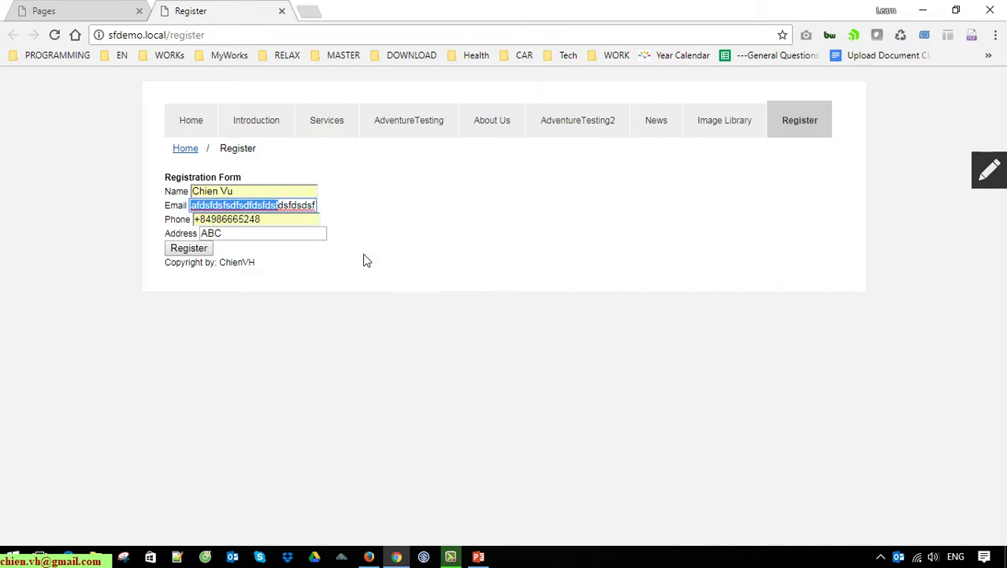
pyautogui.click(291, 208)
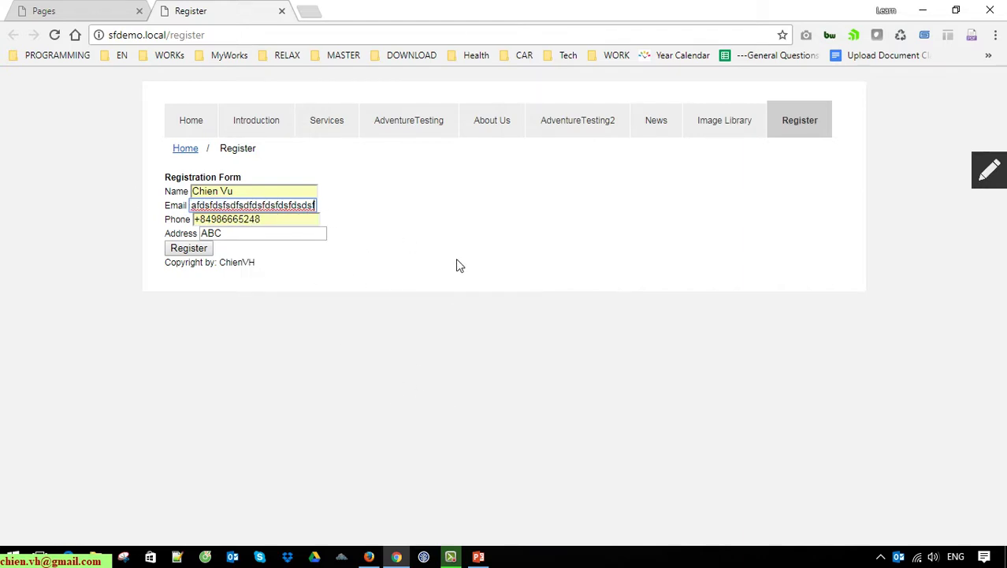
pyautogui.hotkey('ctrl', 'a')
pyautogui.press('BackSpace')
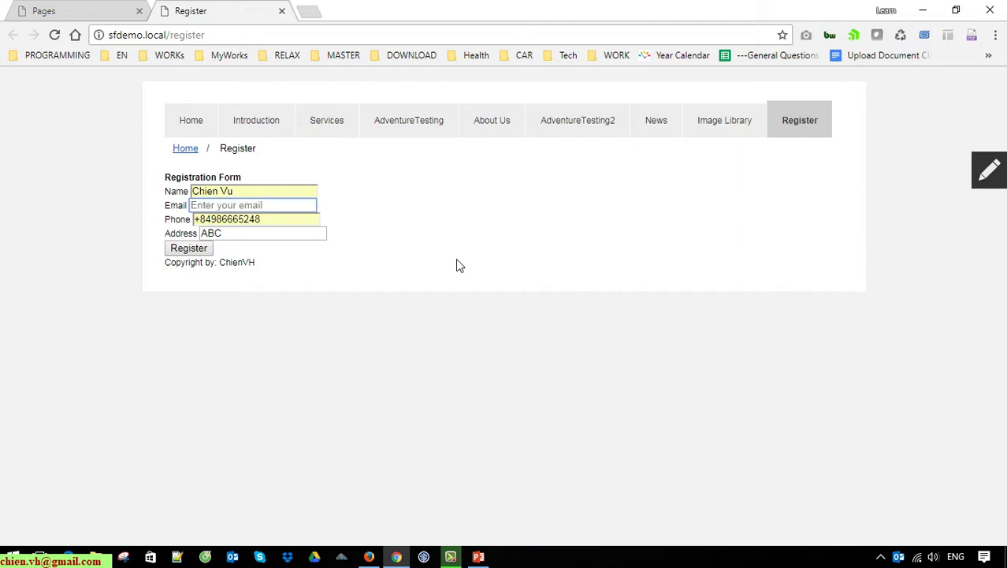
# Step: Pick the saved email from autofill, submit, and confirm 'Success! Thanks for filling out our form!'
pyautogui.write('chien vh')
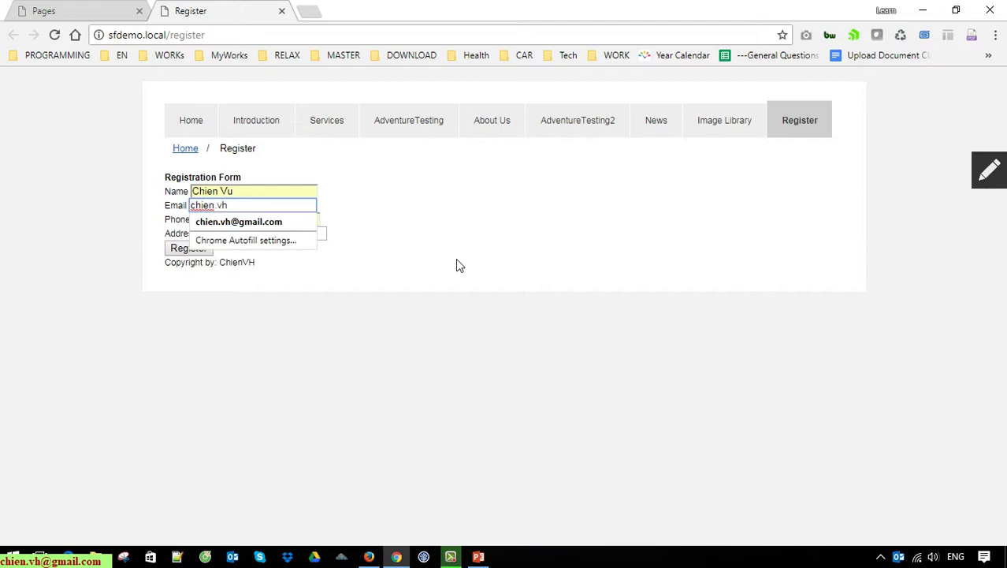
pyautogui.click(276, 224)
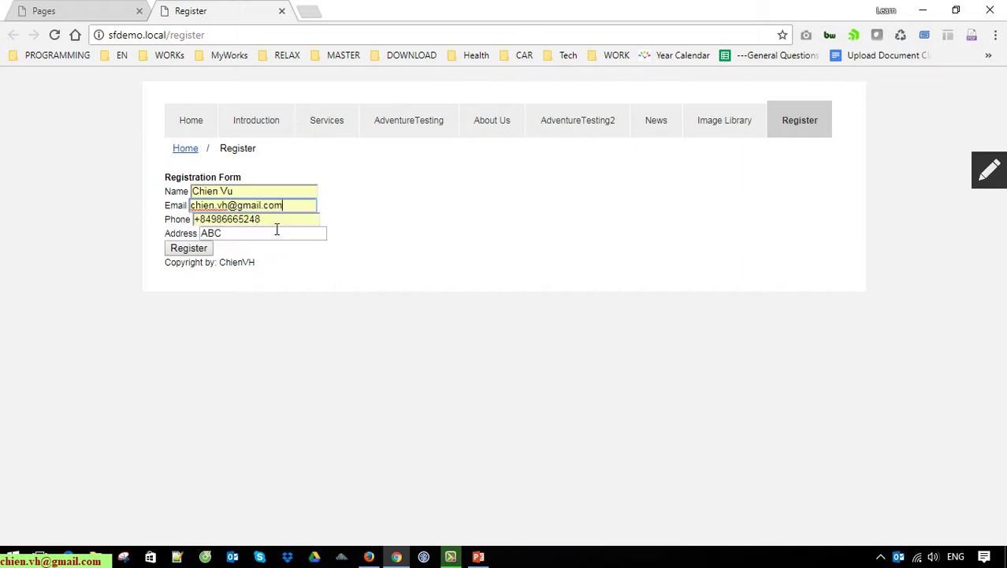
pyautogui.click(191, 250)
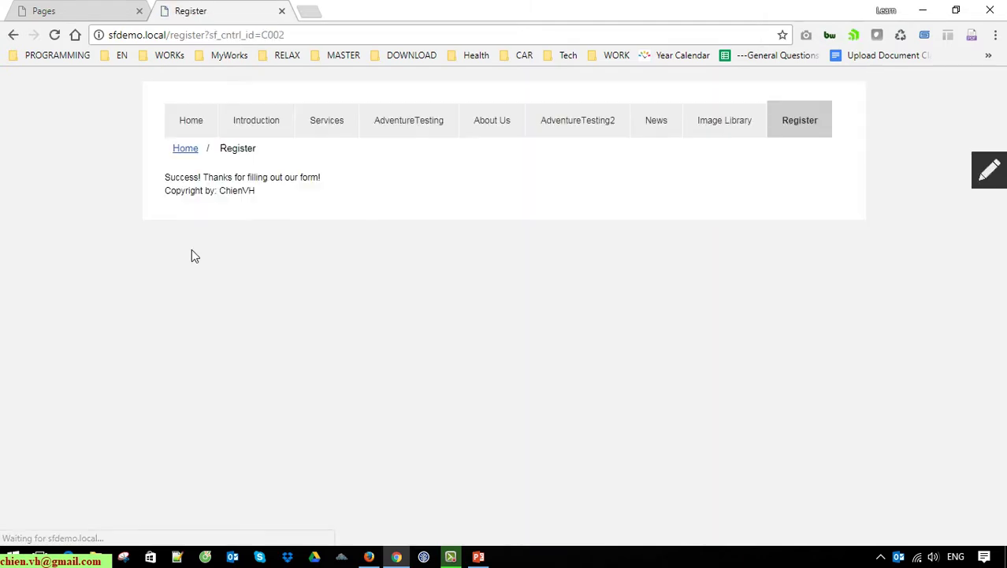
pyautogui.moveTo(165, 179); pyautogui.dragTo(323, 178)
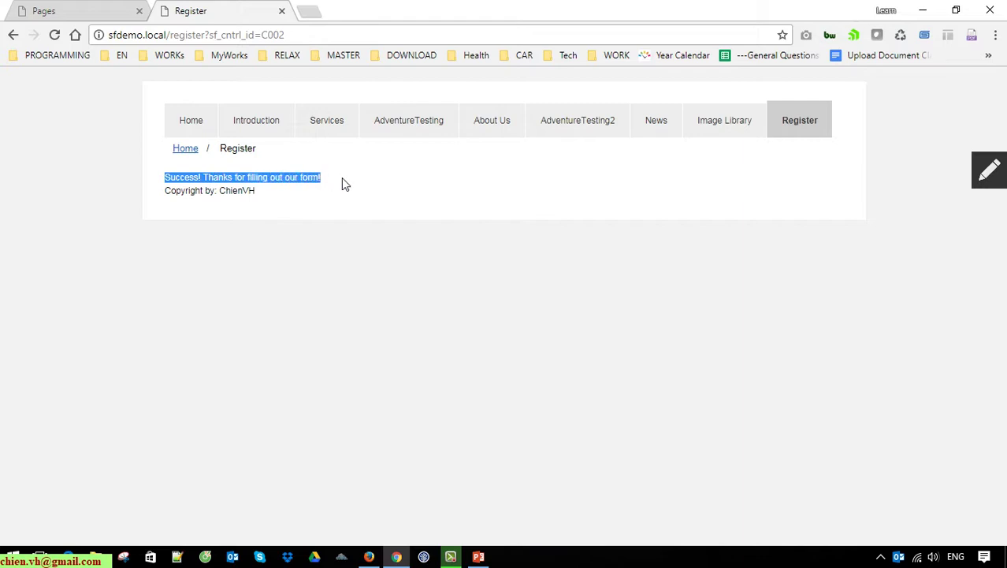
pyautogui.click(341, 184)
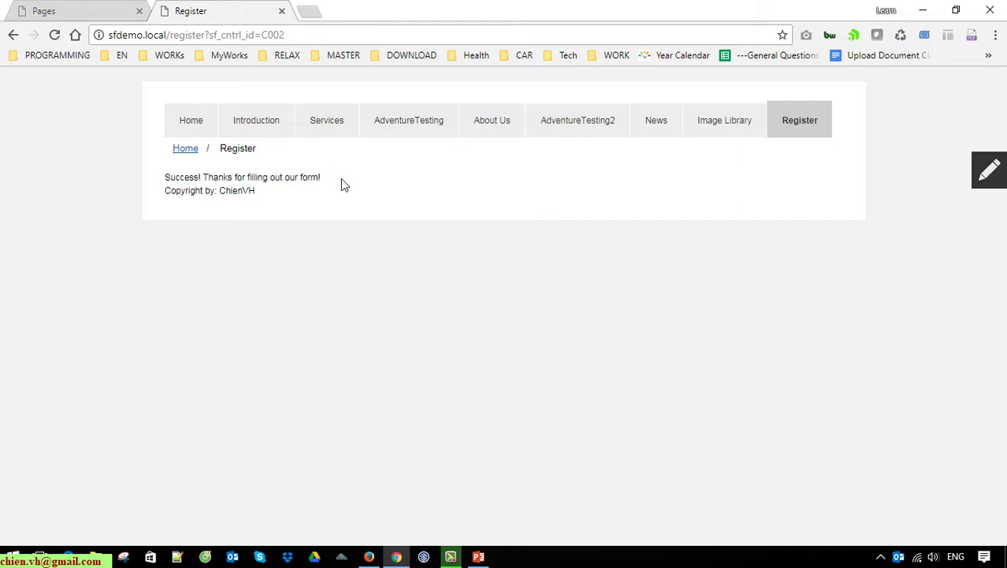
pyautogui.click(93, 9)
# Step: Open the Registration Form's '1 responses' list from Content > Forms
pyautogui.scroll(3, 256, 284)
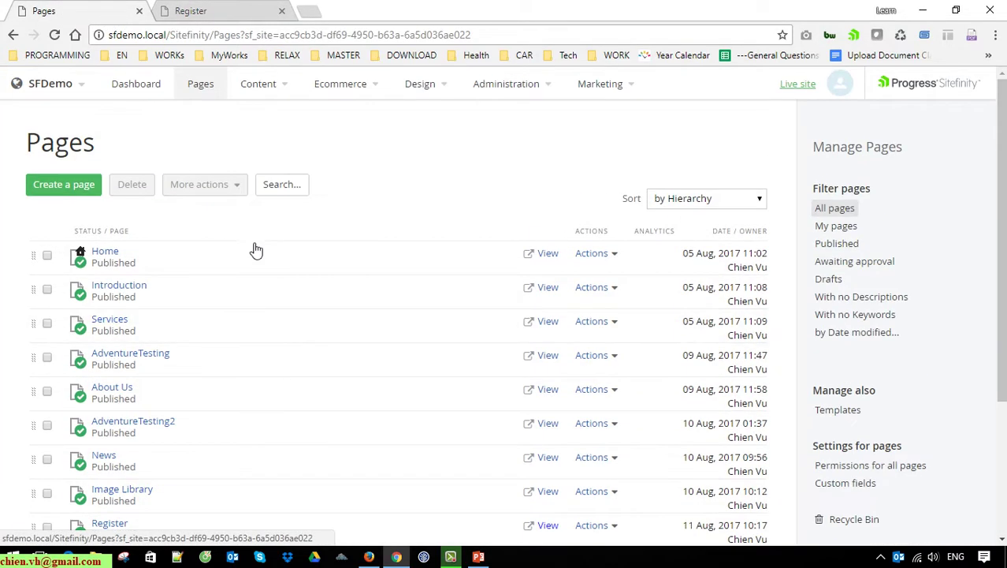
pyautogui.moveTo(283, 87)
pyautogui.click(282, 256)
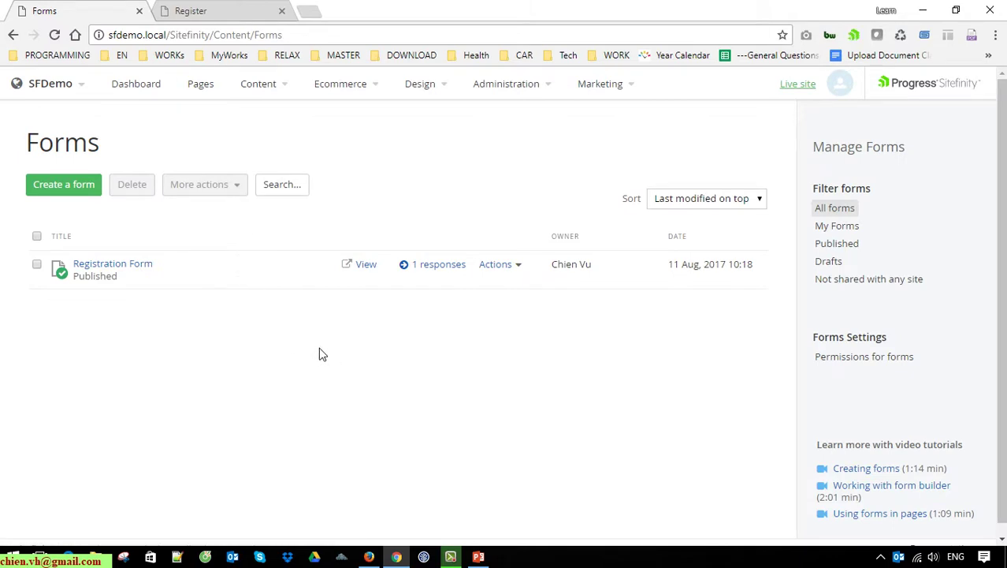
pyautogui.click(447, 266)
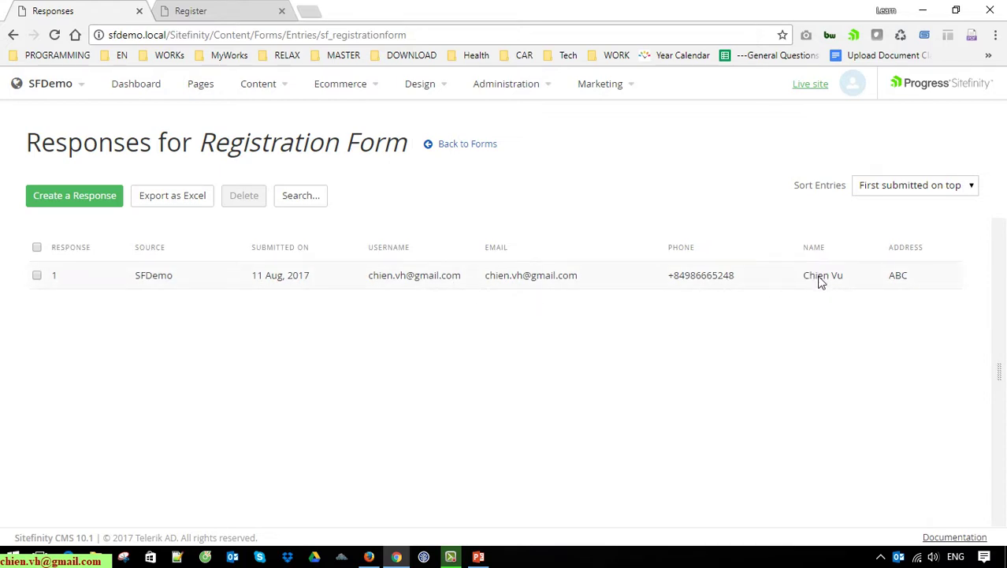
# Step: Check response 1 to view its details, then uncheck it
pyautogui.moveTo(888, 276); pyautogui.dragTo(960, 286)
pyautogui.scroll(-2, 756, 406)
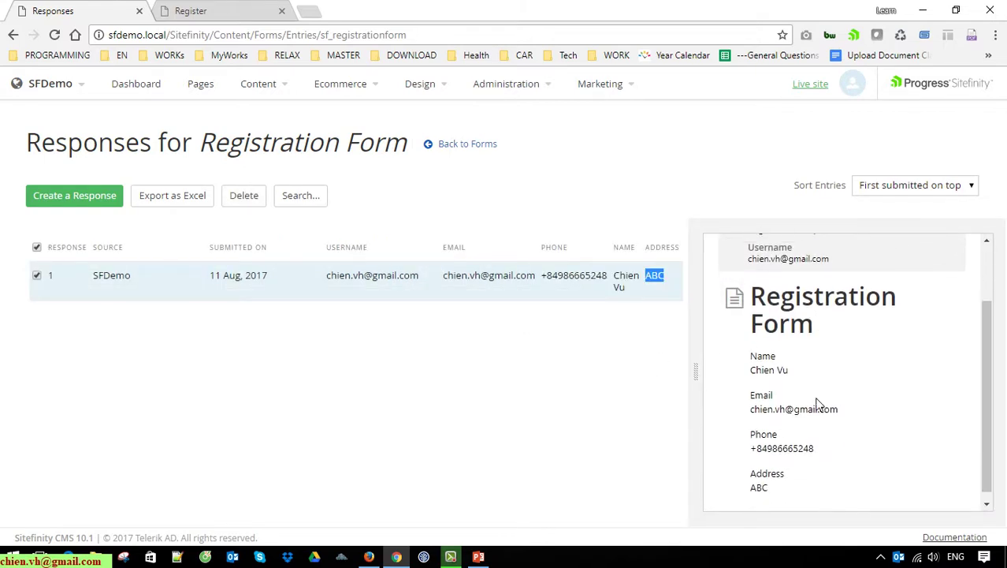
pyautogui.scroll(3, 823, 409)
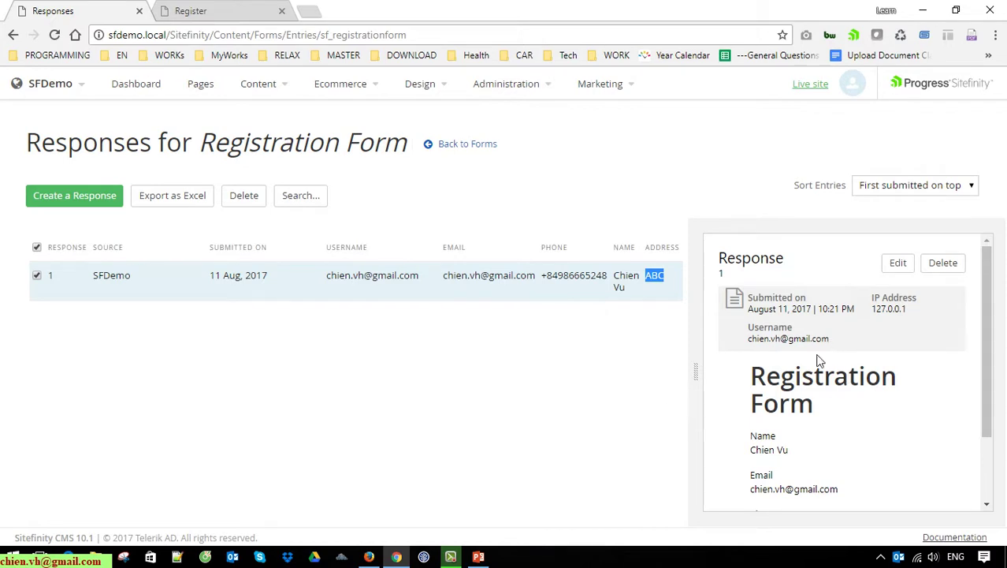
pyautogui.scroll(-3, 818, 360)
pyautogui.scroll(-1, 778, 388)
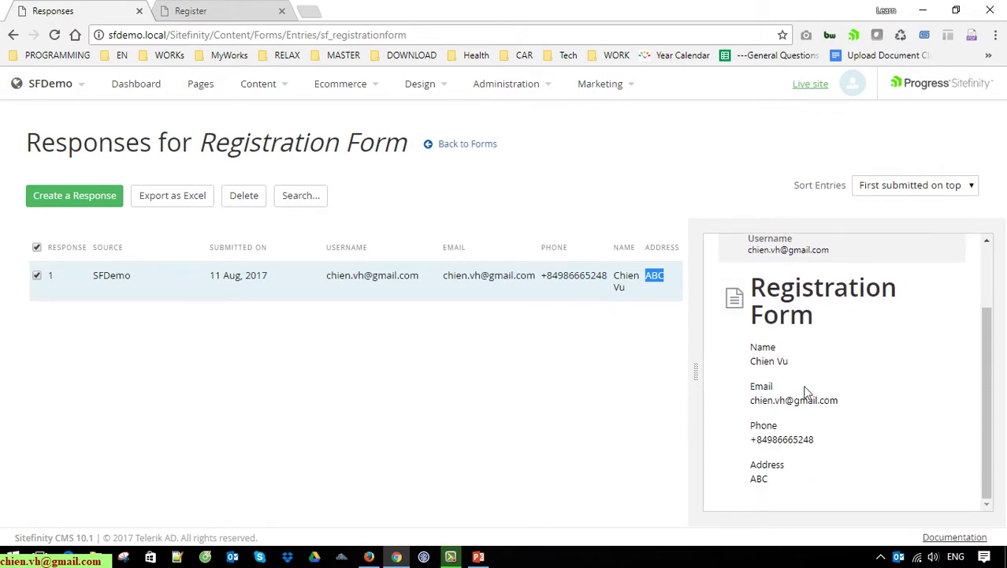
pyautogui.click(554, 402)
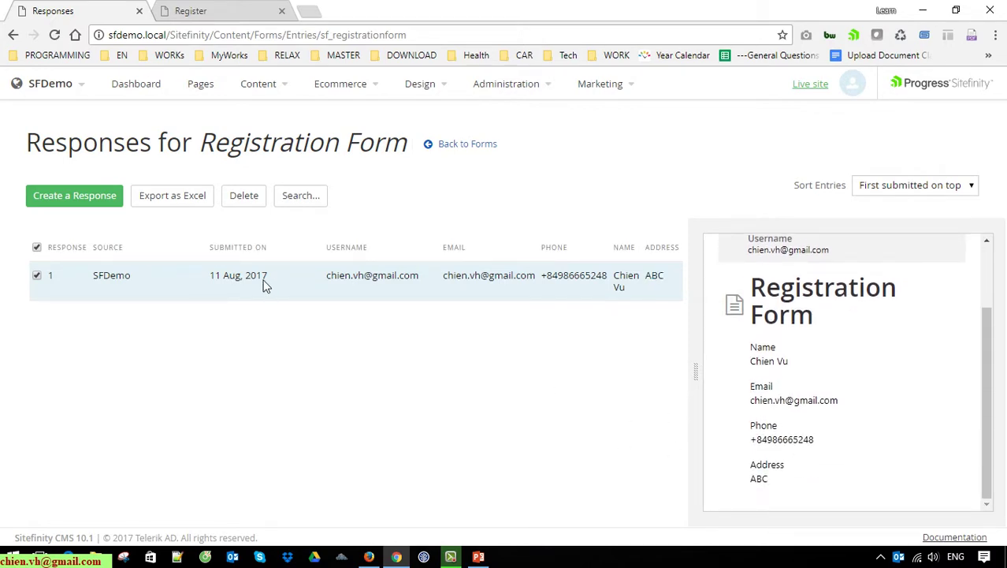
pyautogui.click(36, 275)
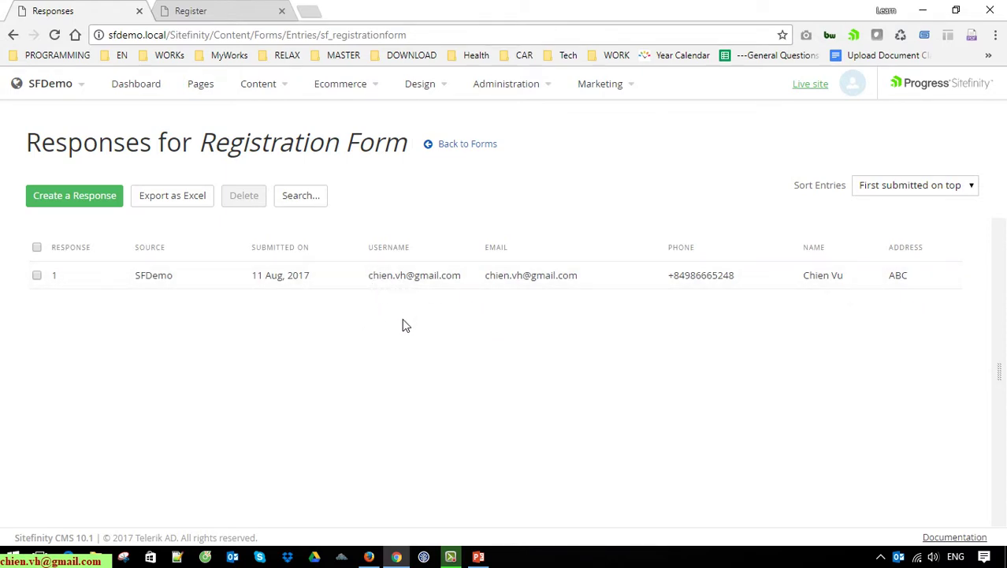
# Step: Open a new private browser window, then return to the Sitefinity responses window
pyautogui.click(996, 36)
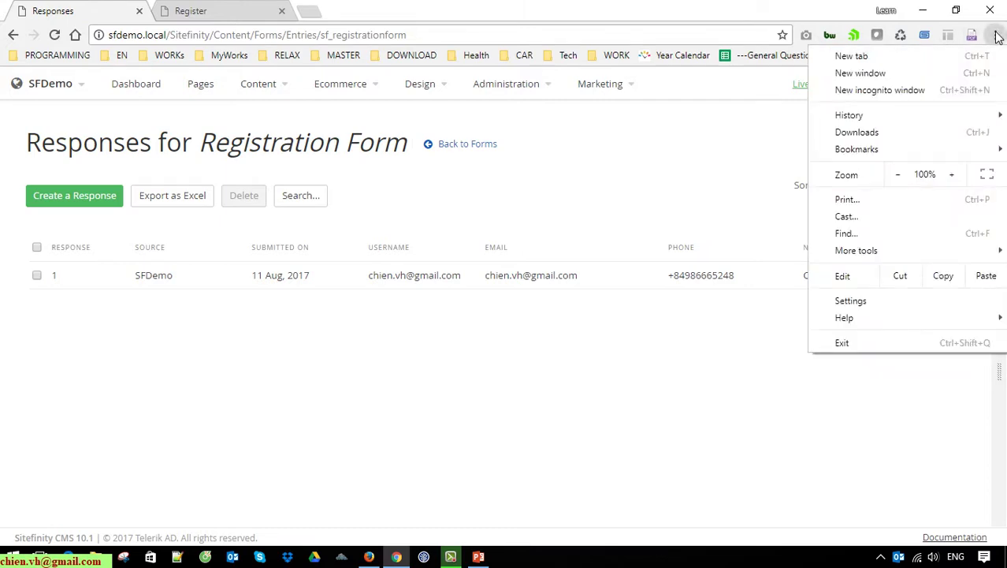
pyautogui.click(934, 90)
pyautogui.rightClick(437, 40)
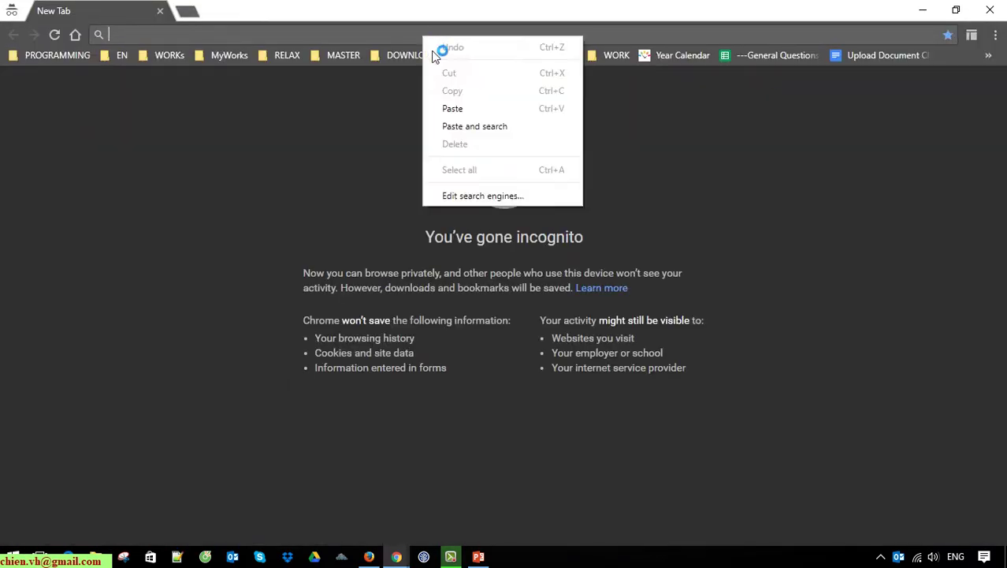
pyautogui.click(461, 108)
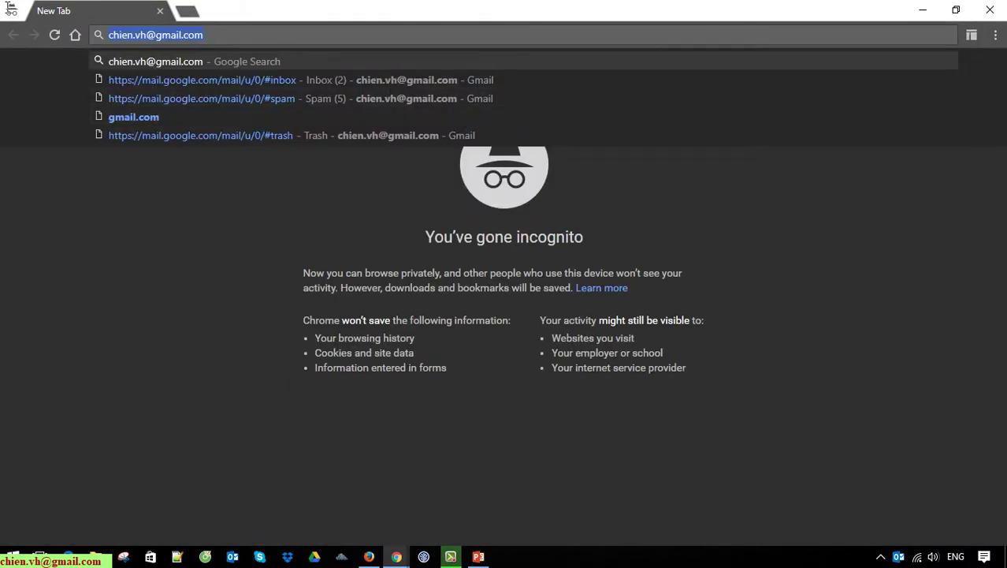
pyautogui.press('BackSpace')
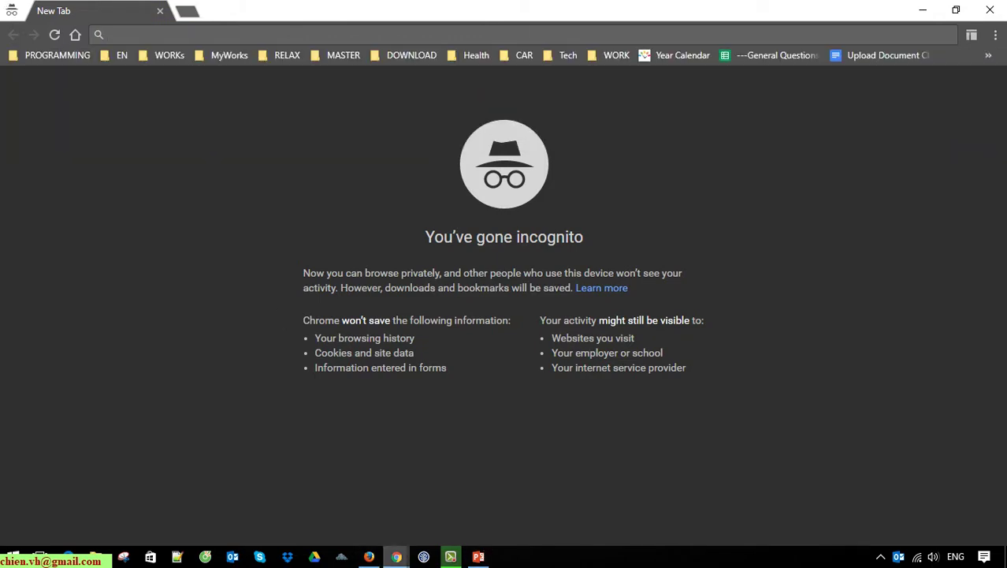
pyautogui.click(396, 557)
pyautogui.click(339, 528)
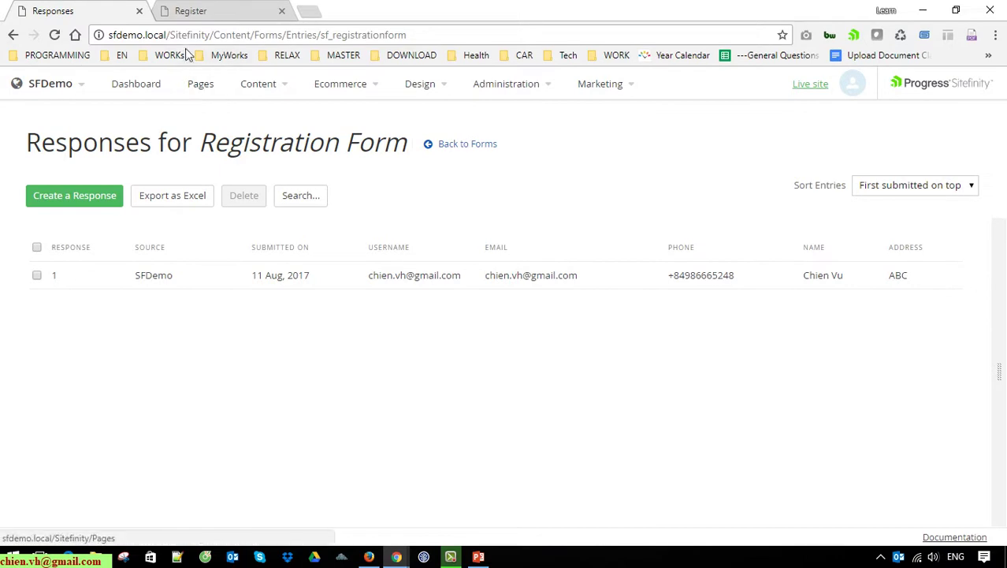
# Step: Copy the Register page address and load sfdemo.local/register in a private window
pyautogui.click(215, 39)
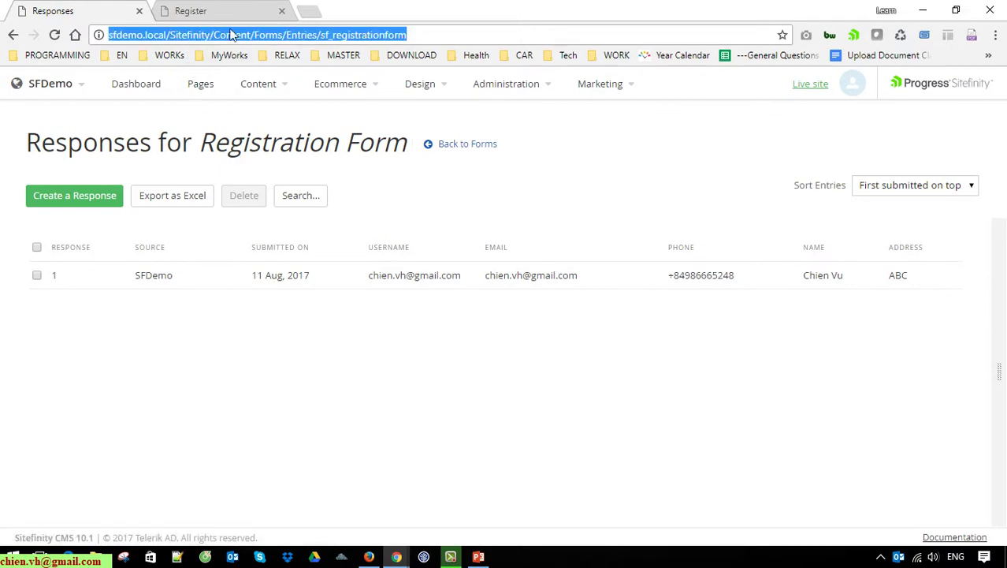
pyautogui.hotkey('ctrl', 'Tab')
pyautogui.click(223, 37)
pyautogui.click(205, 36)
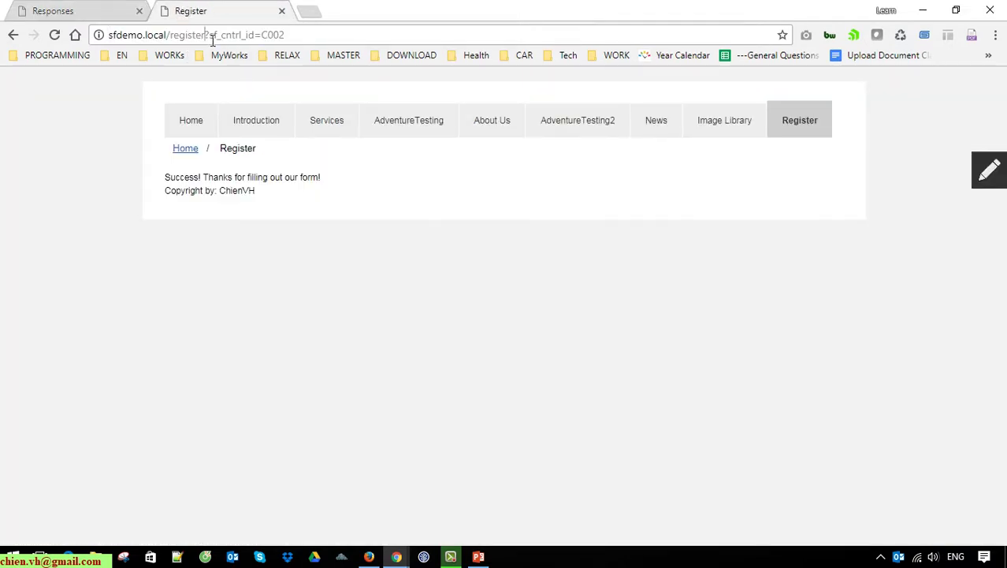
pyautogui.hotkey('shift', 'Home')
pyautogui.hotkey('ctrl', 'c')
pyautogui.hotkey('ctrl', 'shift', 'n')
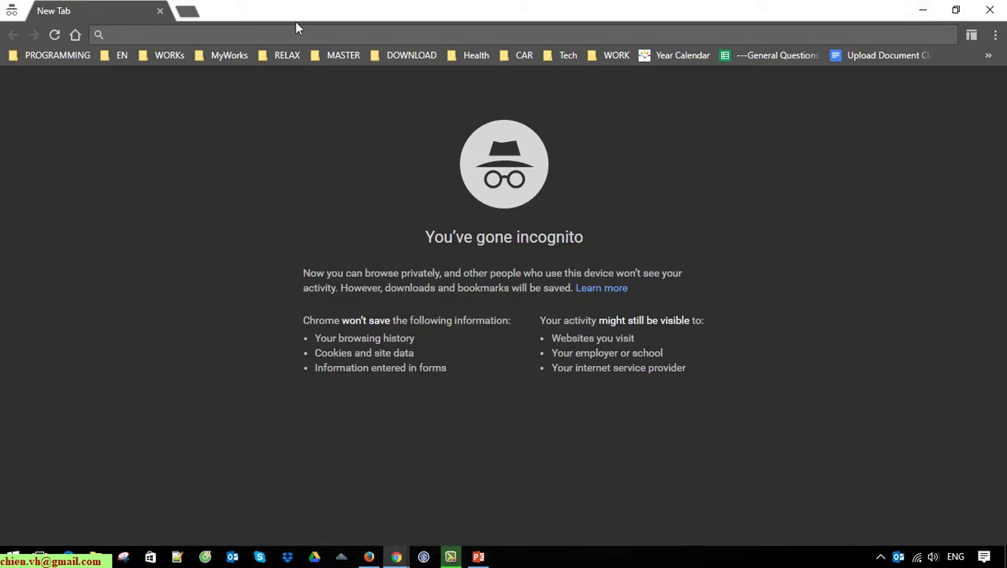
pyautogui.hotkey('ctrl', 'v')
pyautogui.press('Return')
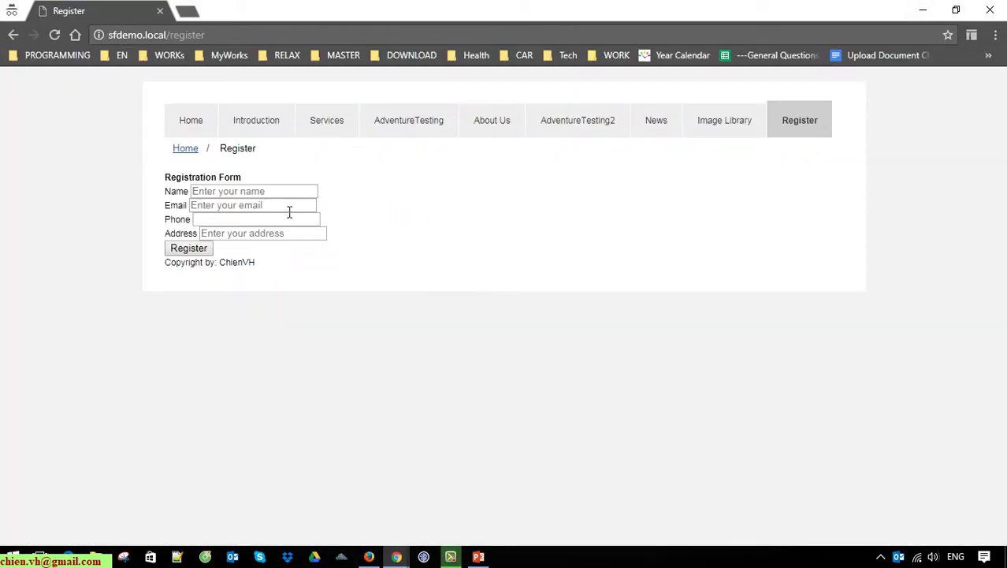
# Step: Fill in the registrant's name, email and address, then submit the registration form
pyautogui.click(261, 195)
pyautogui.write('ChienVH')
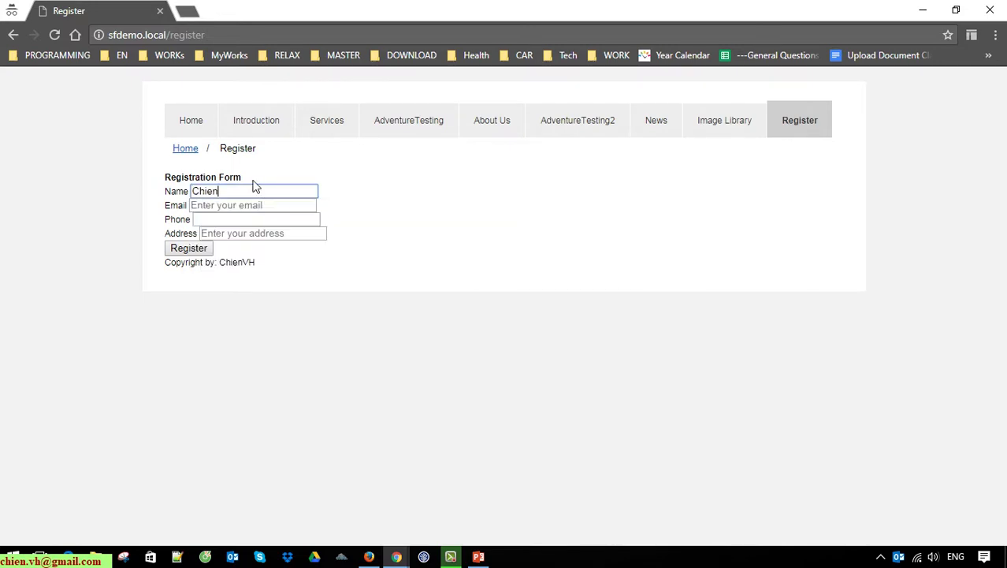
pyautogui.press('Tab')
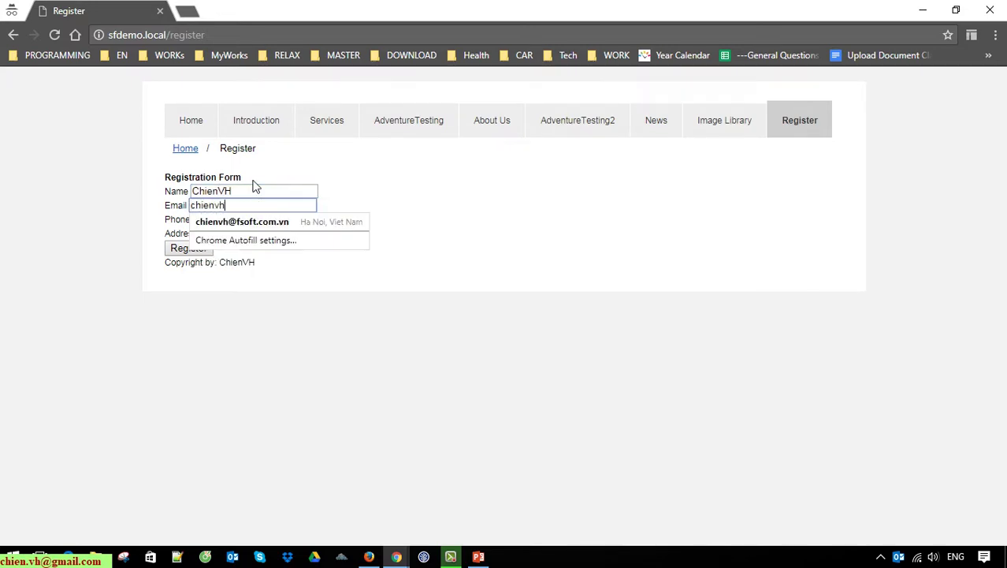
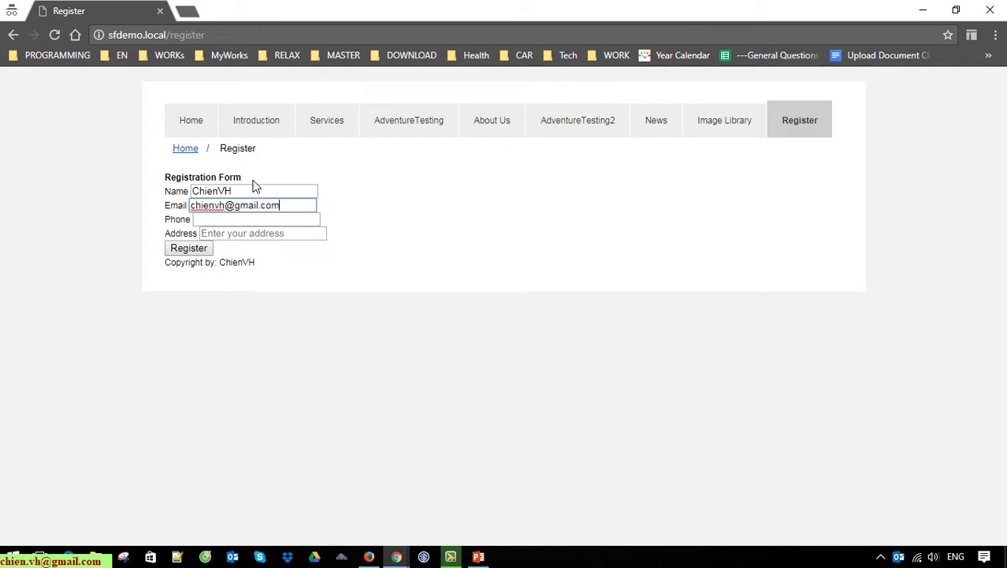
pyautogui.press('Tab')
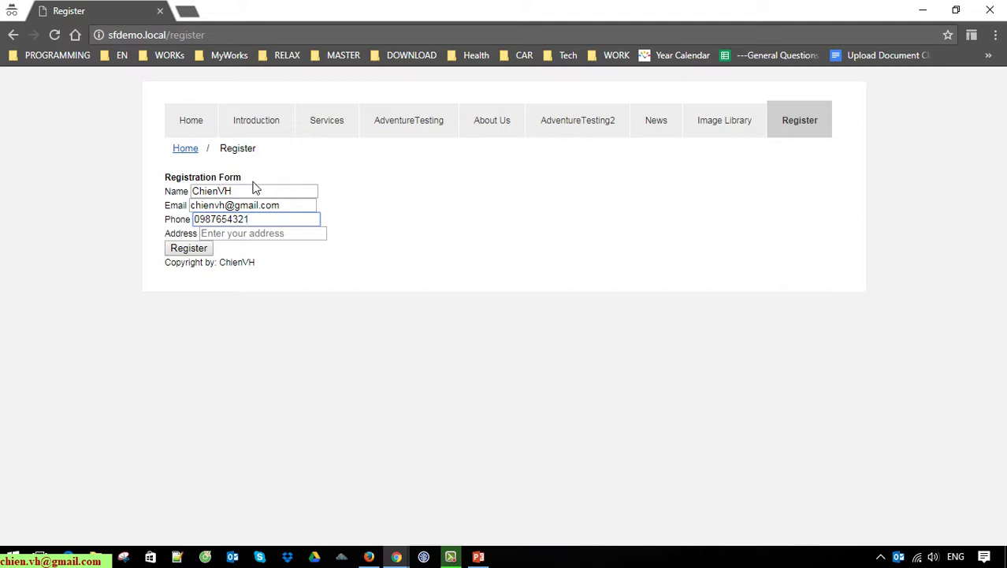
pyautogui.click(287, 235)
pyautogui.write('Ha Noi')
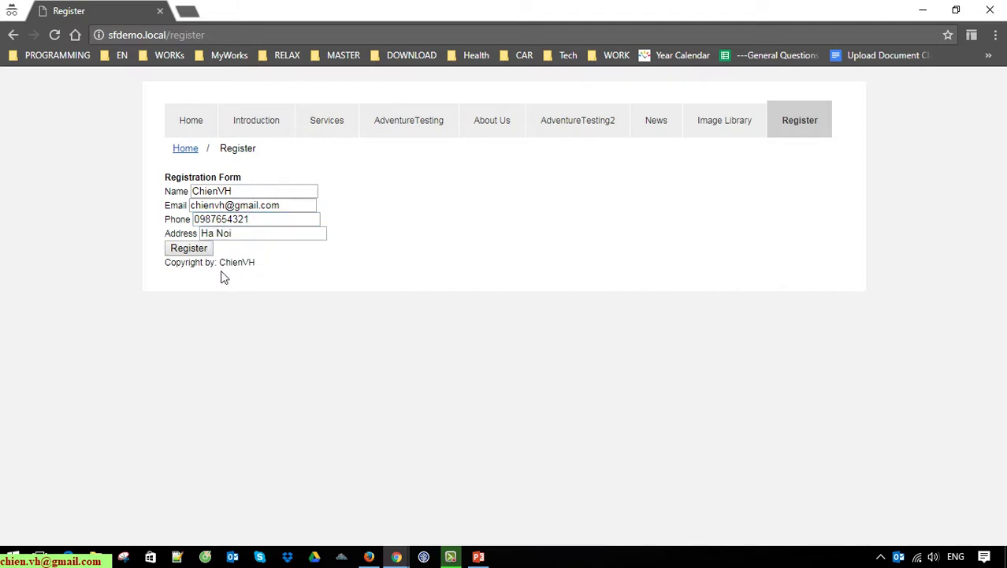
pyautogui.click(193, 249)
# Step: Highlight the success message, then bring the other browser window forward
pyautogui.moveTo(163, 177); pyautogui.dragTo(335, 176)
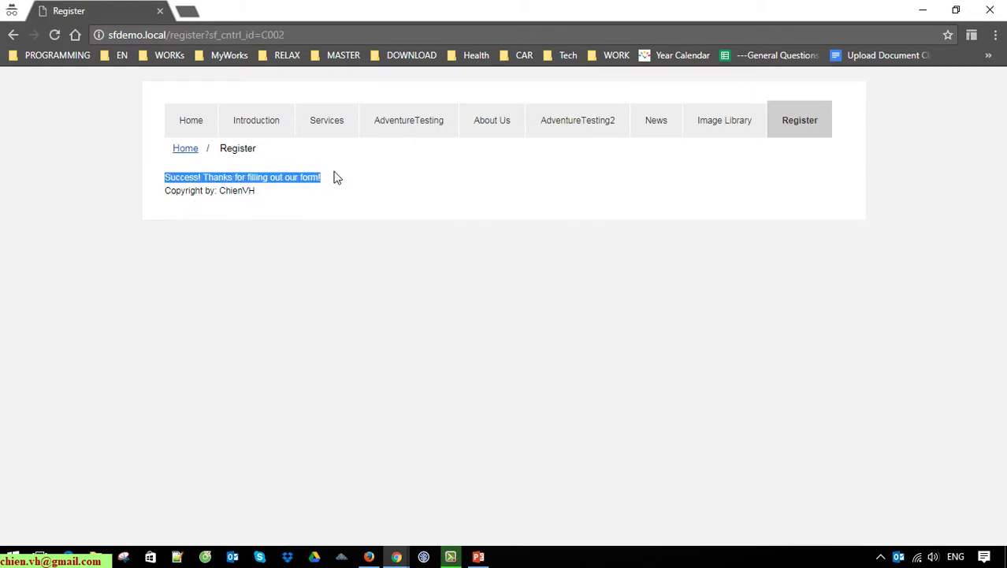
pyautogui.click(399, 170)
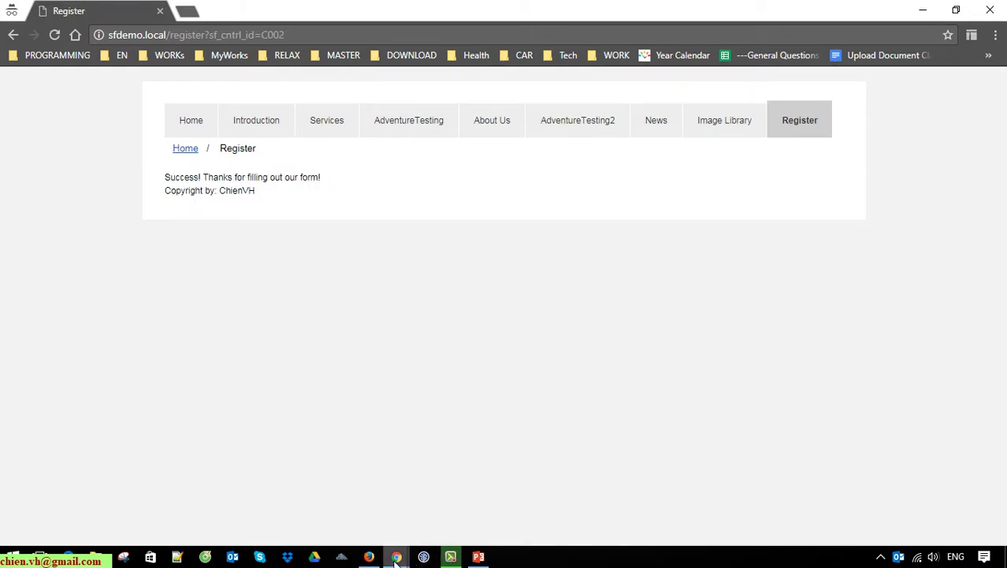
pyautogui.moveTo(397, 557)
pyautogui.click(363, 497)
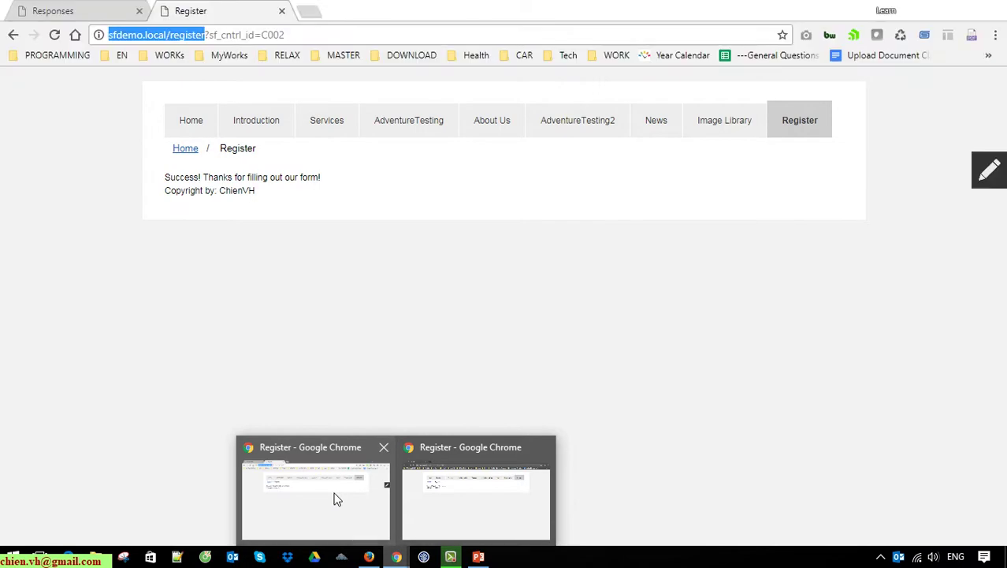
# Step: Reload the Responses list, inspect response 2's details, then export all responses as Excel
pyautogui.click(73, 9)
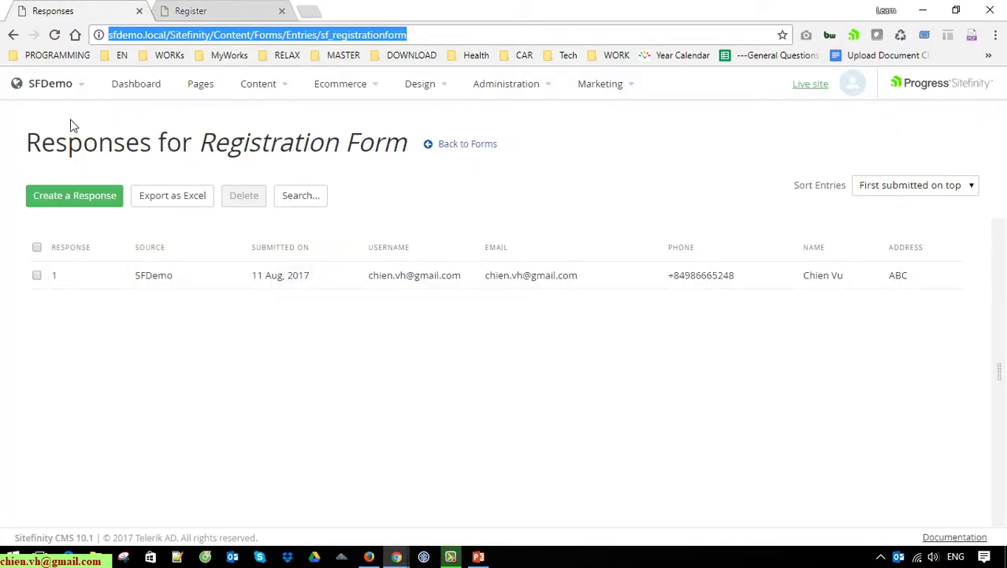
pyautogui.click(53, 35)
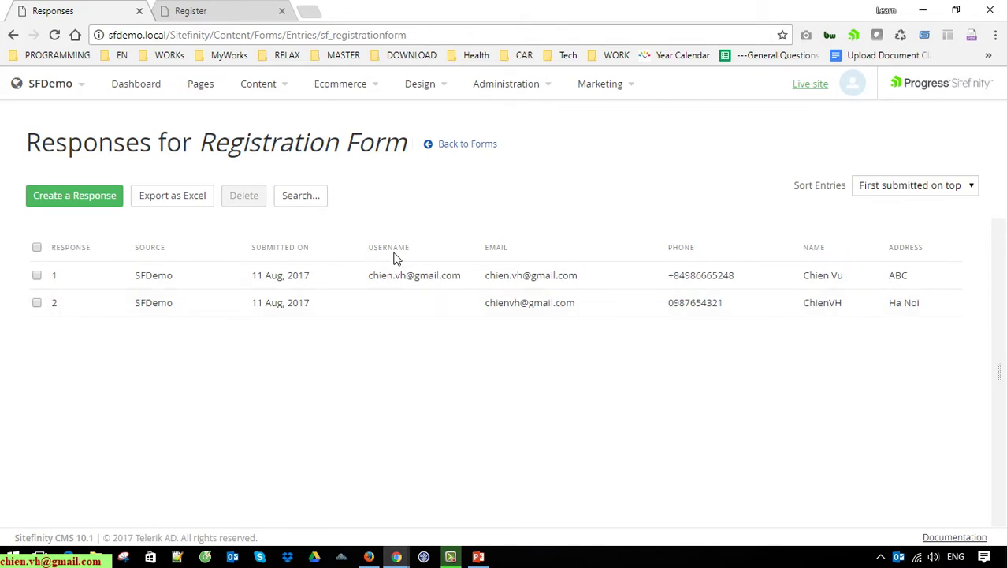
pyautogui.moveTo(367, 252); pyautogui.dragTo(438, 250)
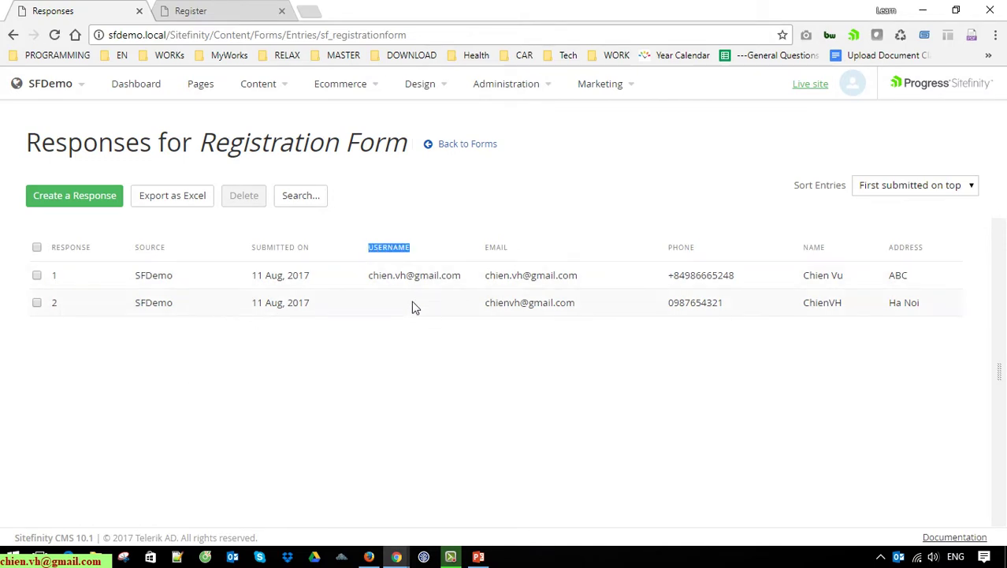
pyautogui.click(400, 320)
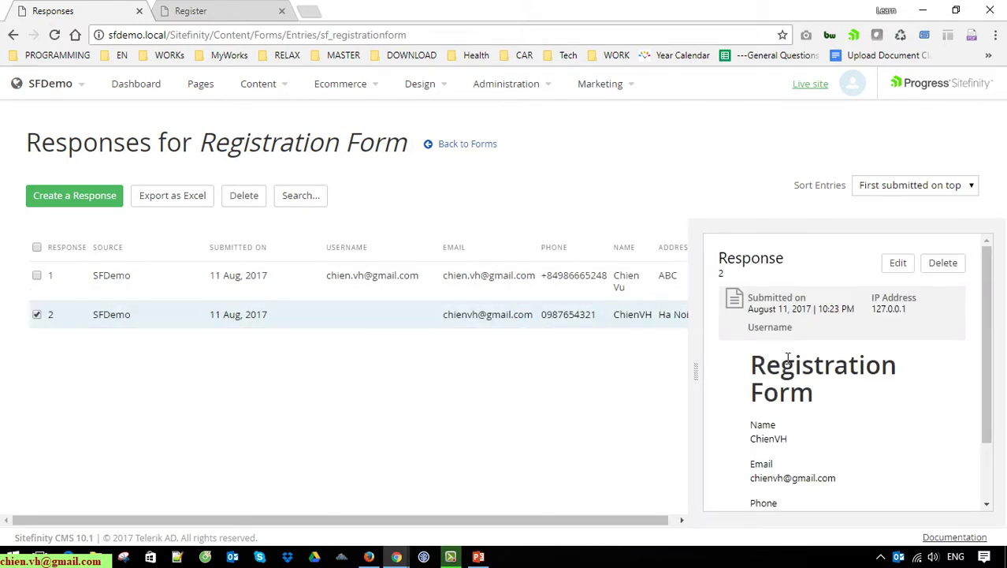
pyautogui.scroll(-2, 852, 387)
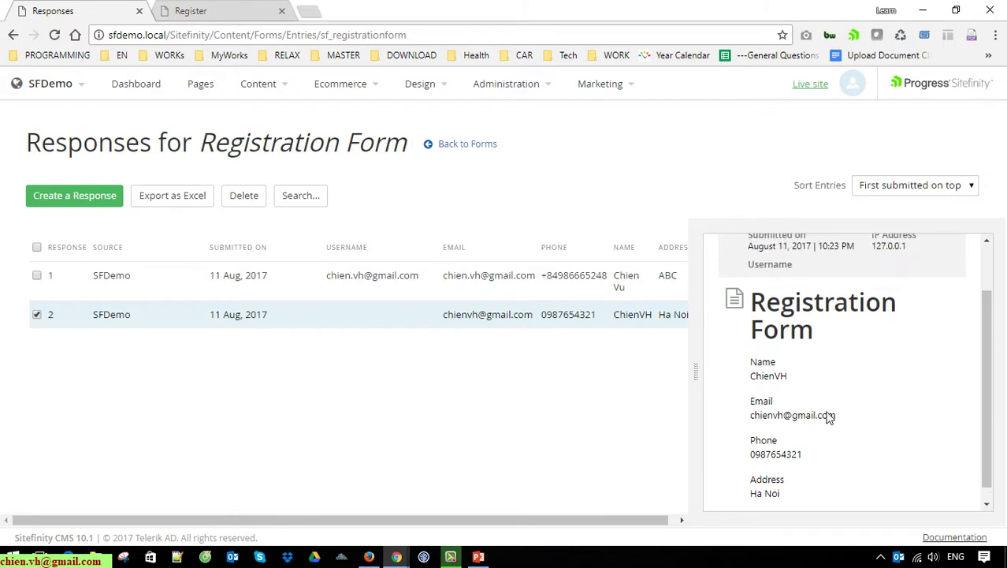
pyautogui.scroll(2, 823, 414)
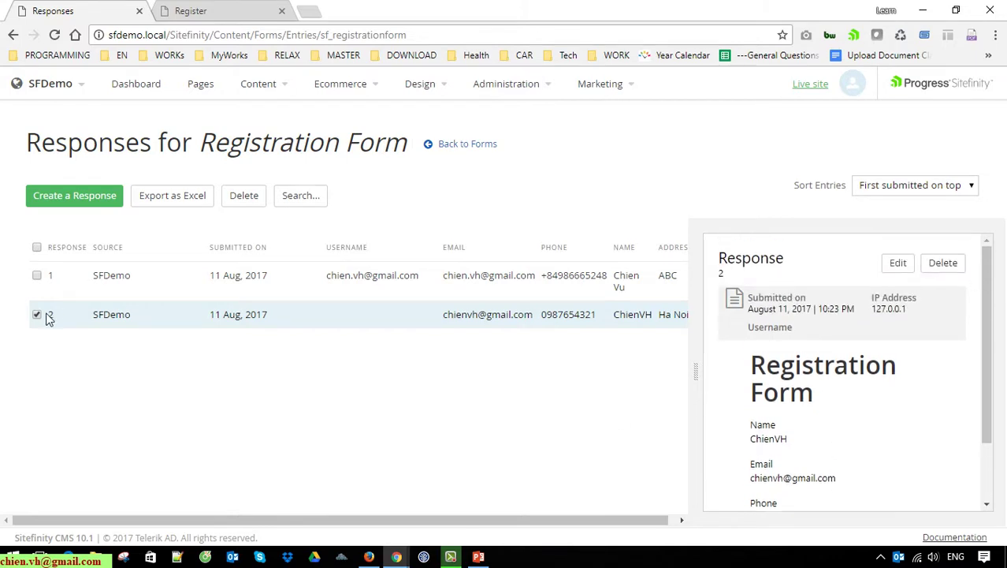
pyautogui.click(38, 316)
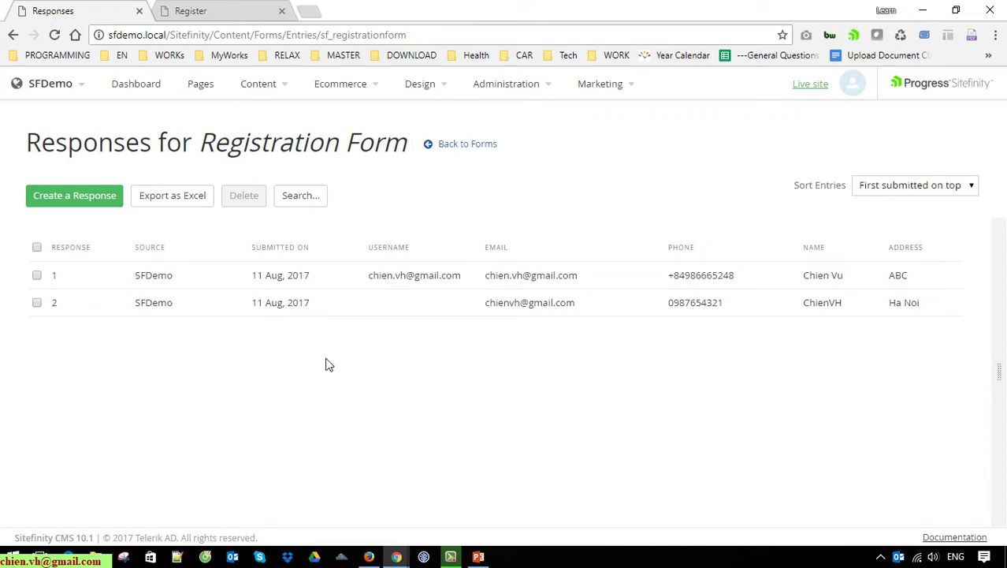
pyautogui.click(184, 199)
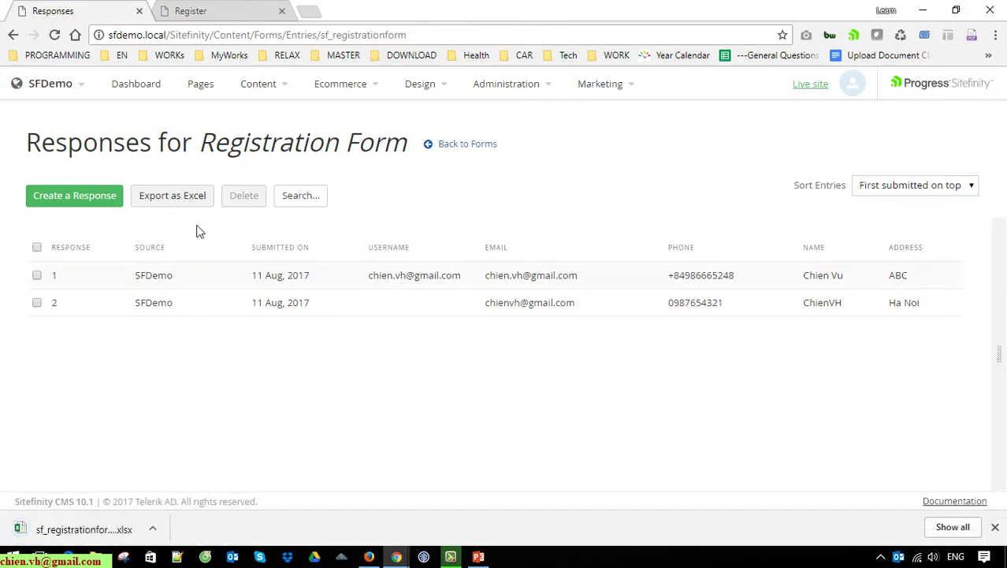
# Step: Open the exported responses workbook, enable editing, widen column D, collapse the ribbon, then close Excel
pyautogui.click(123, 530)
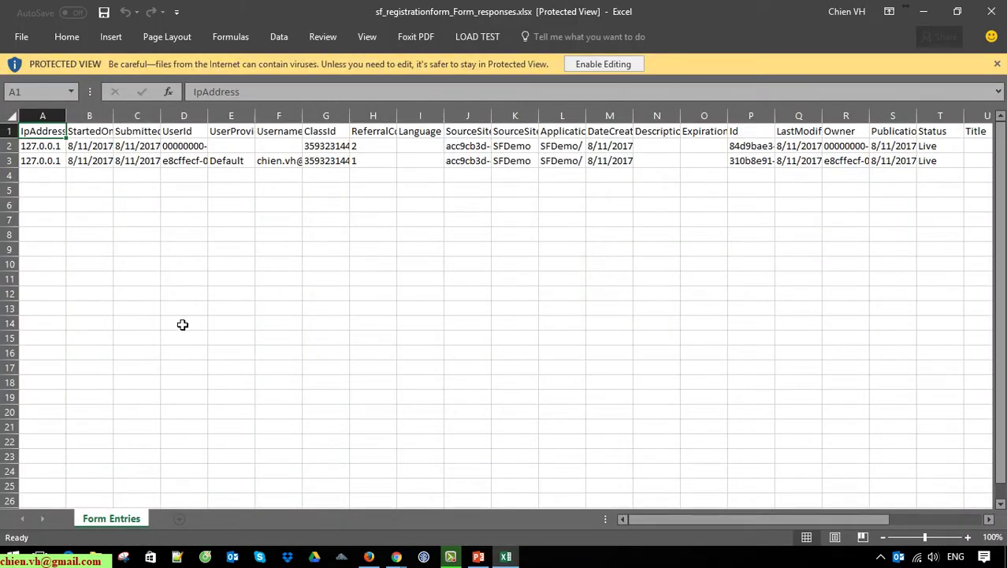
pyautogui.moveTo(209, 117); pyautogui.dragTo(377, 120)
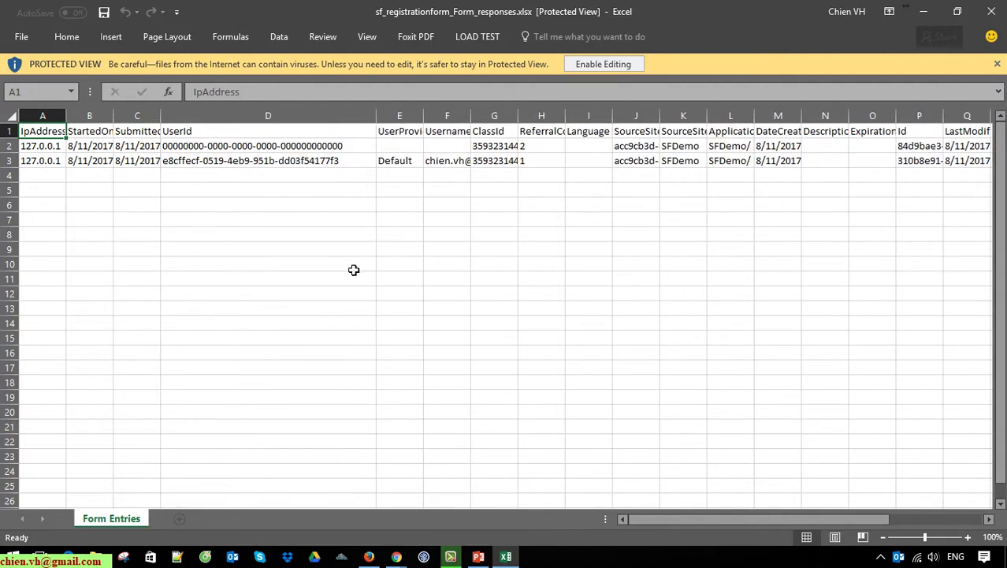
pyautogui.moveTo(353, 265); pyautogui.dragTo(351, 276)
pyautogui.click(607, 64)
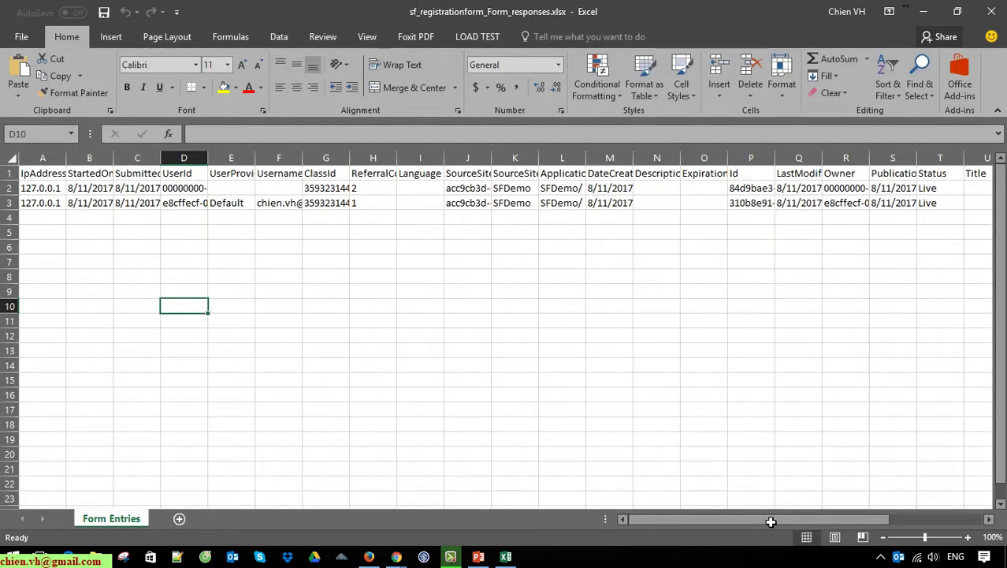
pyautogui.moveTo(776, 519); pyautogui.dragTo(441, 507)
pyautogui.doubleClick(64, 38)
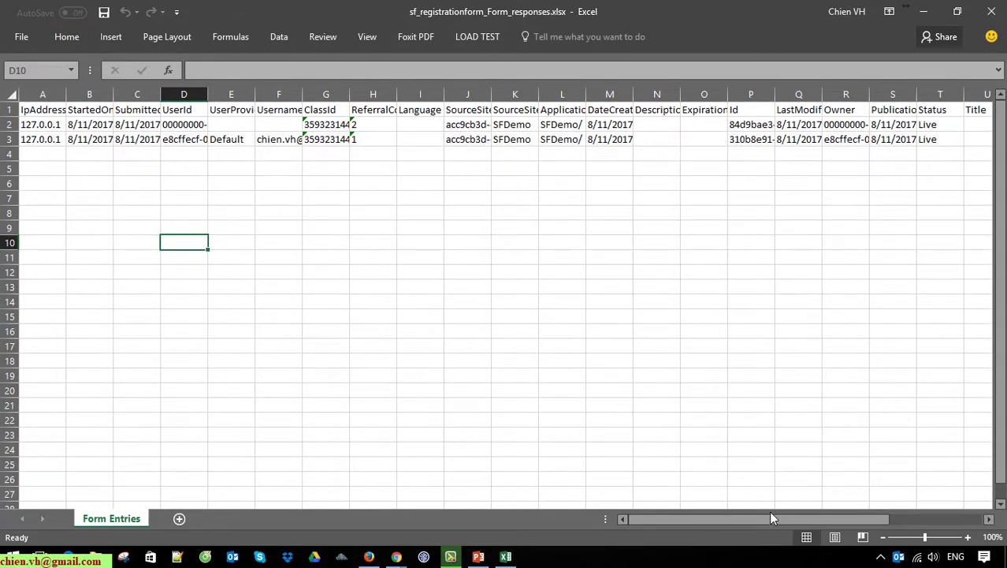
pyautogui.moveTo(757, 519); pyautogui.dragTo(662, 539)
pyautogui.click(993, 12)
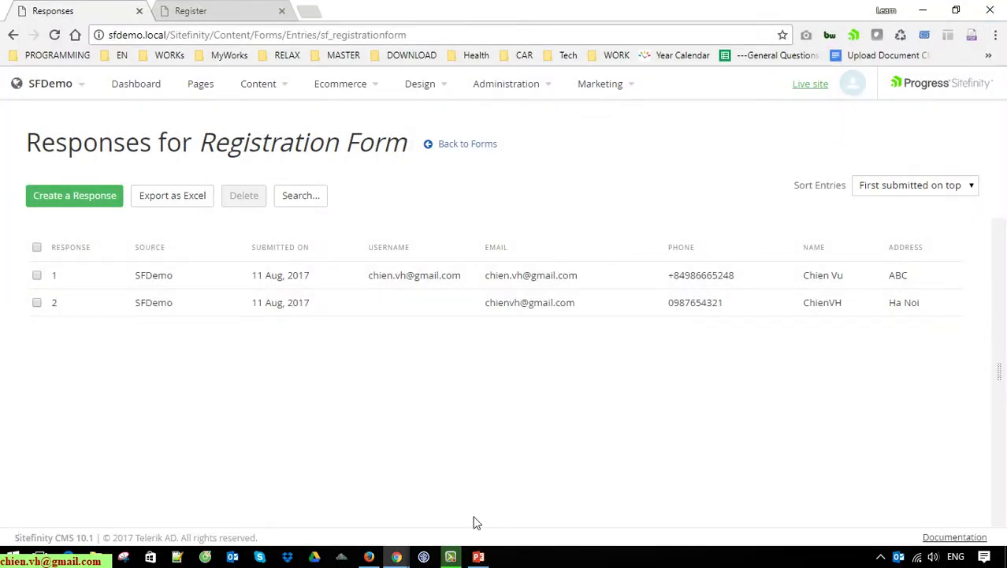
# Step: Switch to the Register page tab and reload it to show a blank Registration Form
pyautogui.hotkey('ctrl', 'a')
pyautogui.click(509, 393)
pyautogui.click(229, 9)
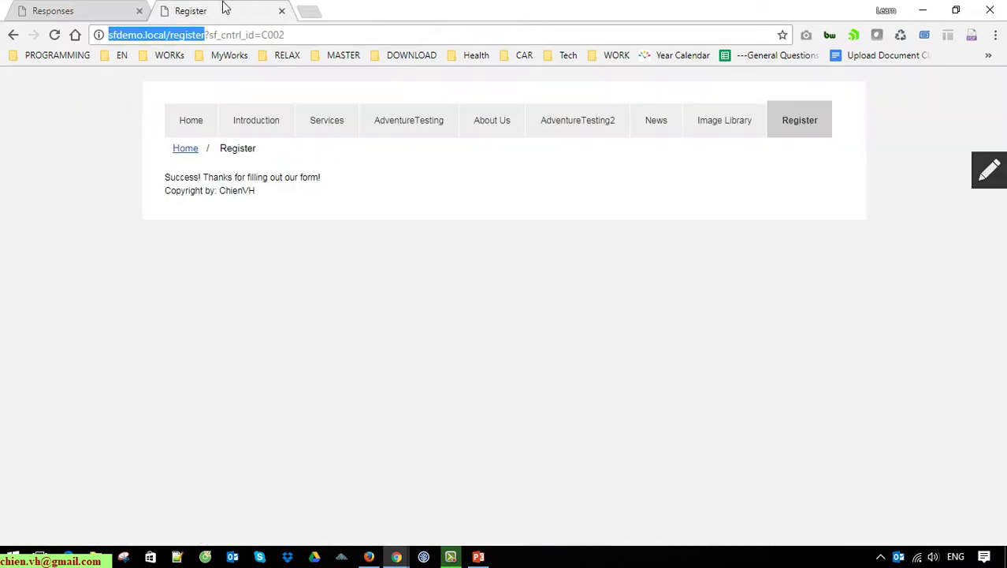
pyautogui.click(799, 125)
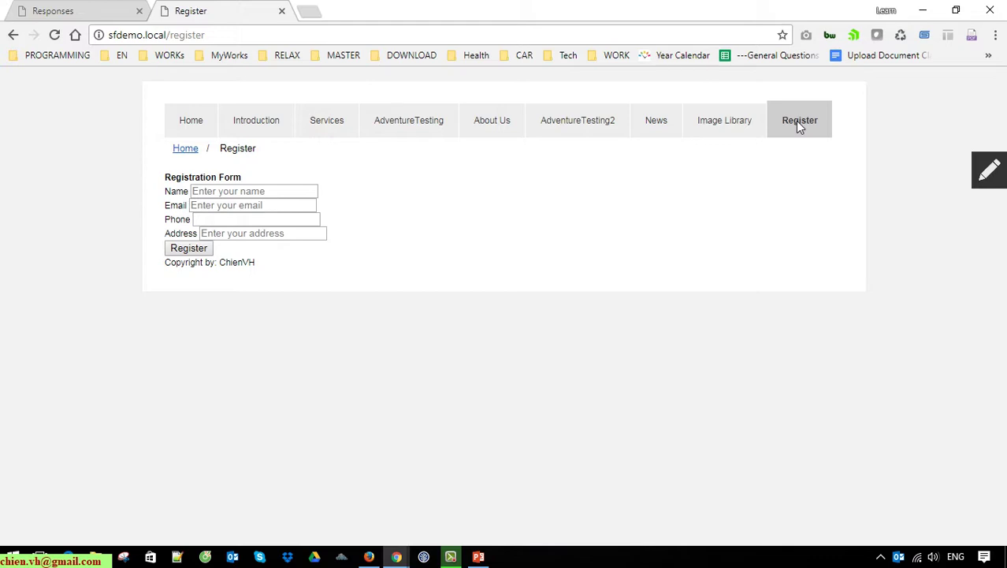
pyautogui.click(799, 130)
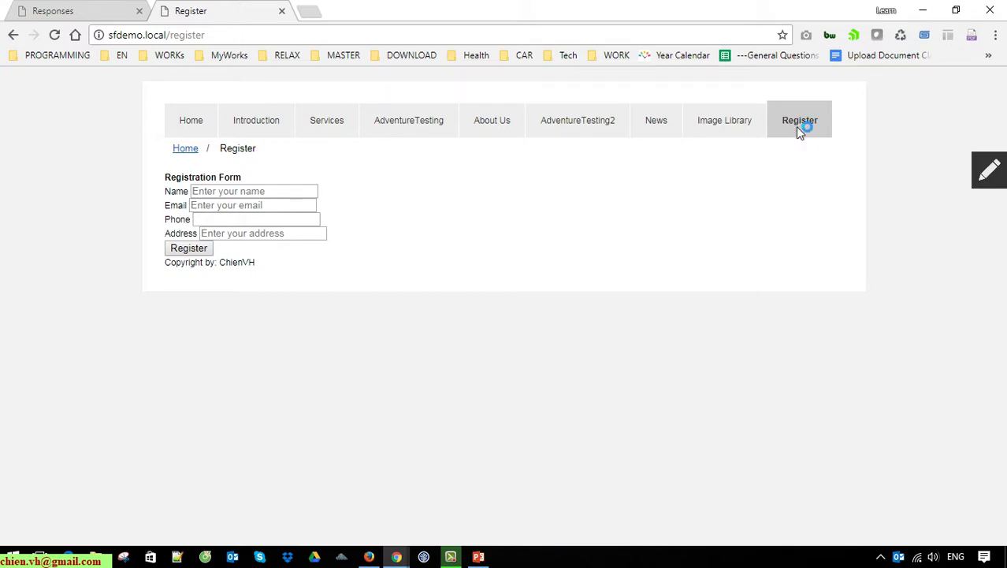